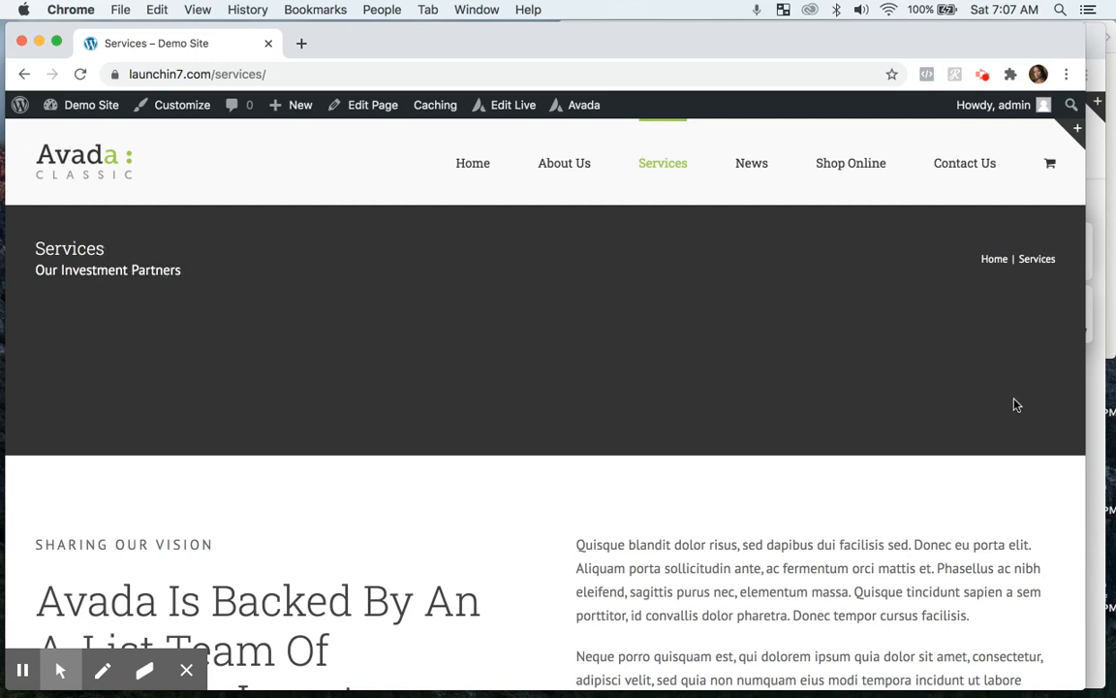
# Examine the demo site's Services page from its title banner through the investor cards to the footer
pyautogui.scroll(-5, 947, 562)
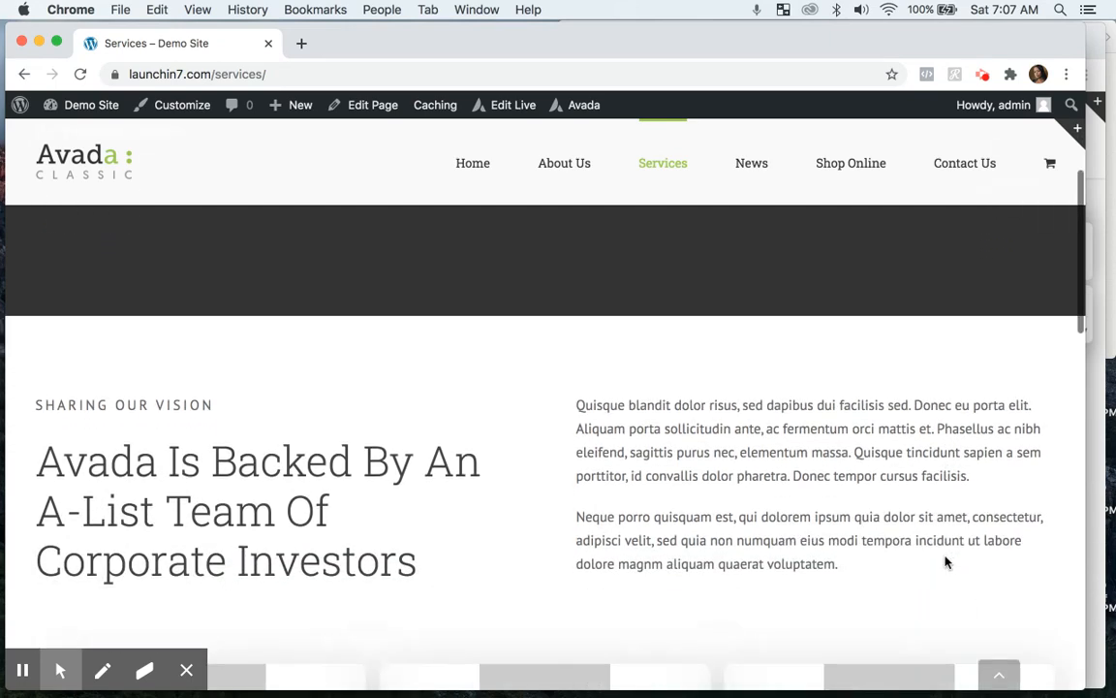
pyautogui.scroll(-3, 947, 562)
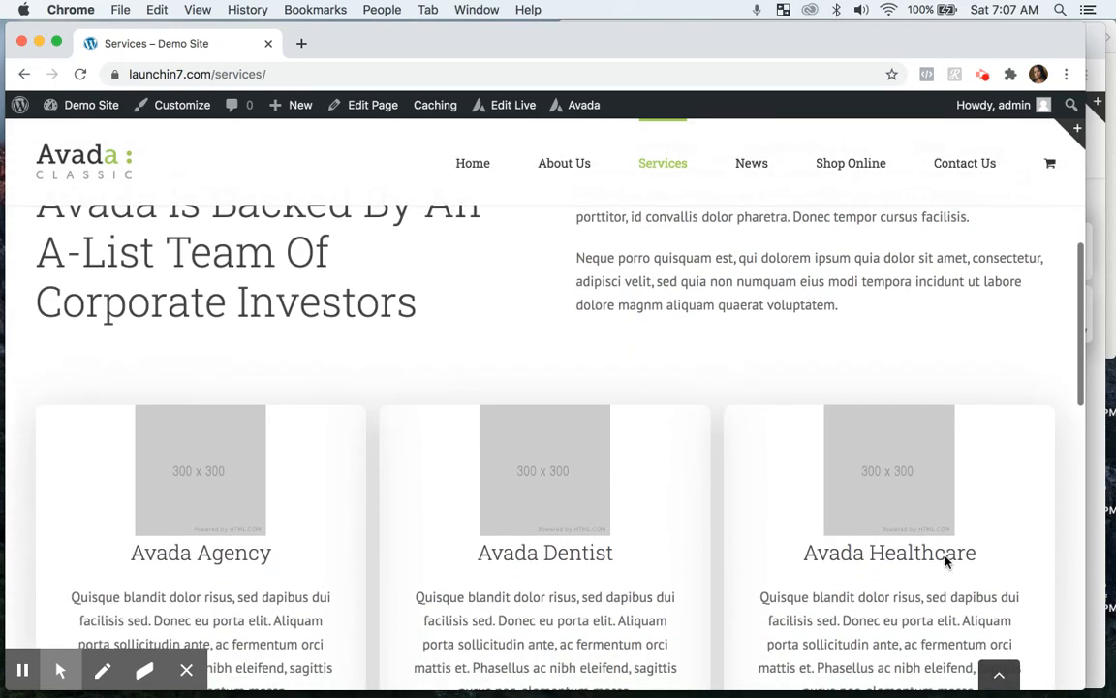
pyautogui.scroll(2, 947, 562)
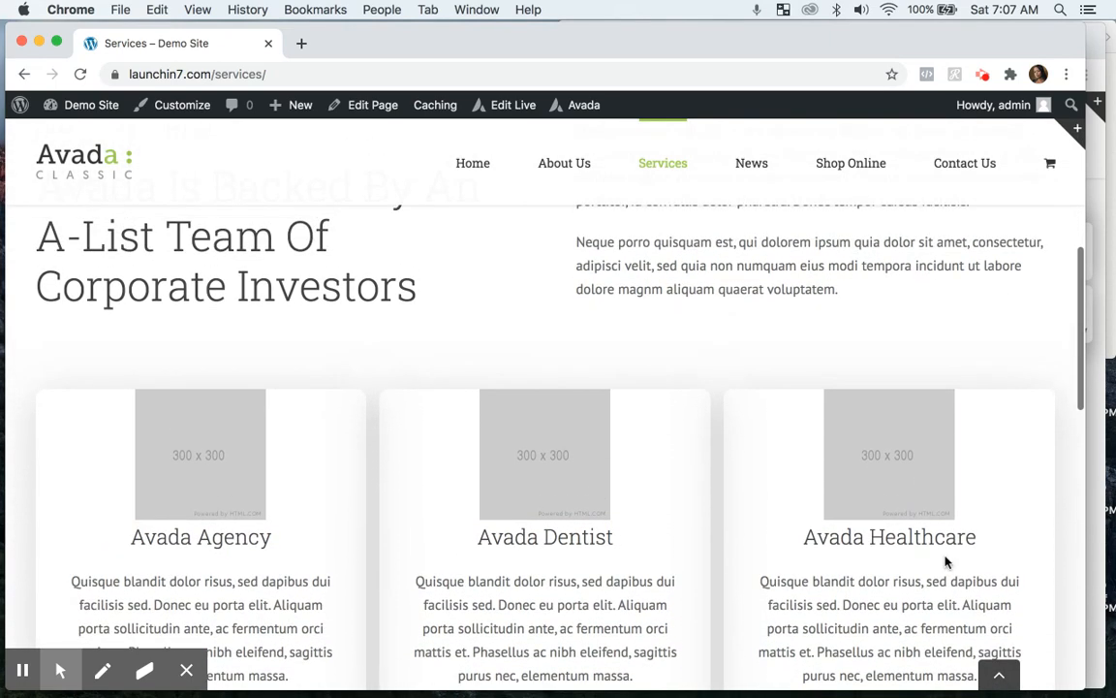
pyautogui.scroll(1, 947, 562)
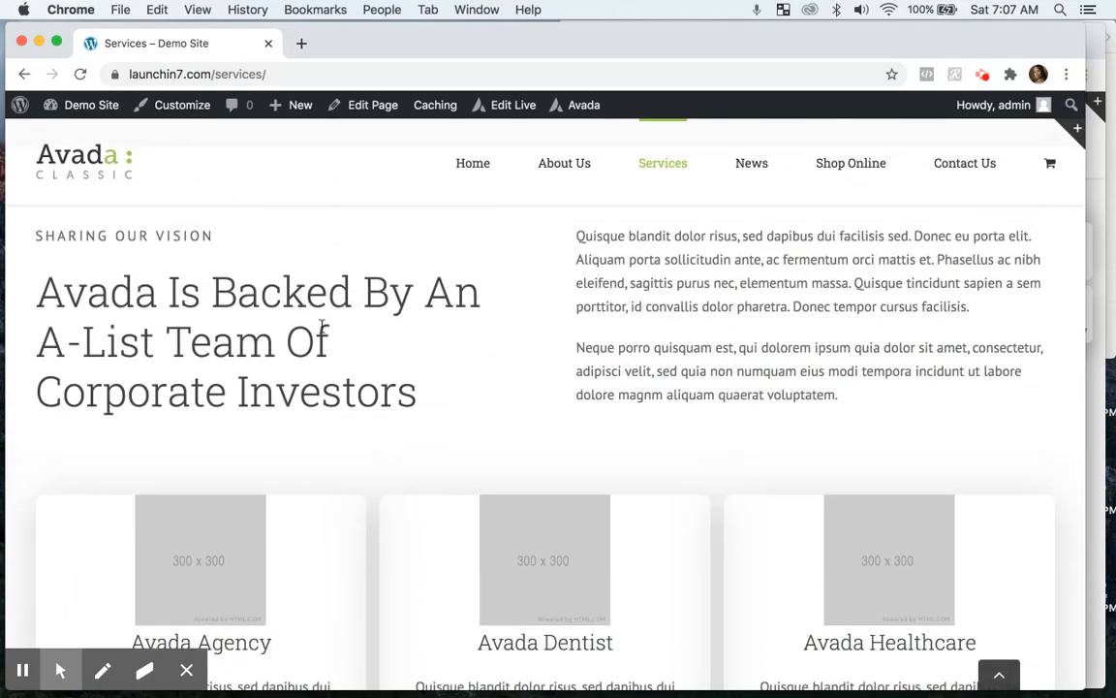
pyautogui.scroll(-5, 628, 368)
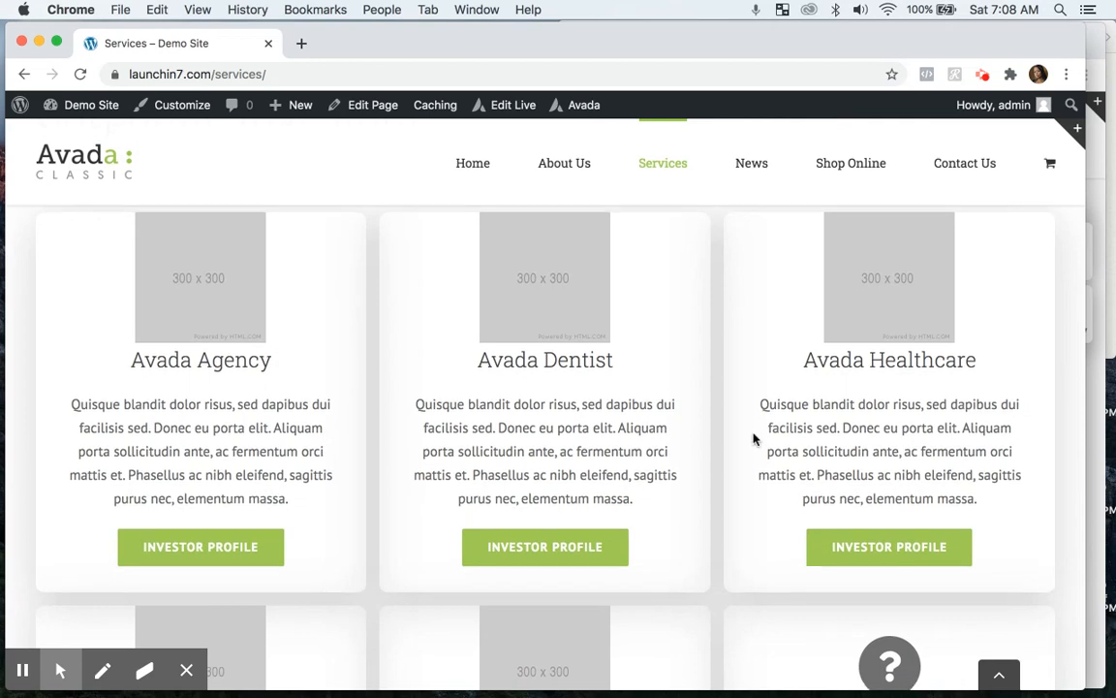
pyautogui.scroll(-5, 755, 438)
pyautogui.scroll(-6, 755, 438)
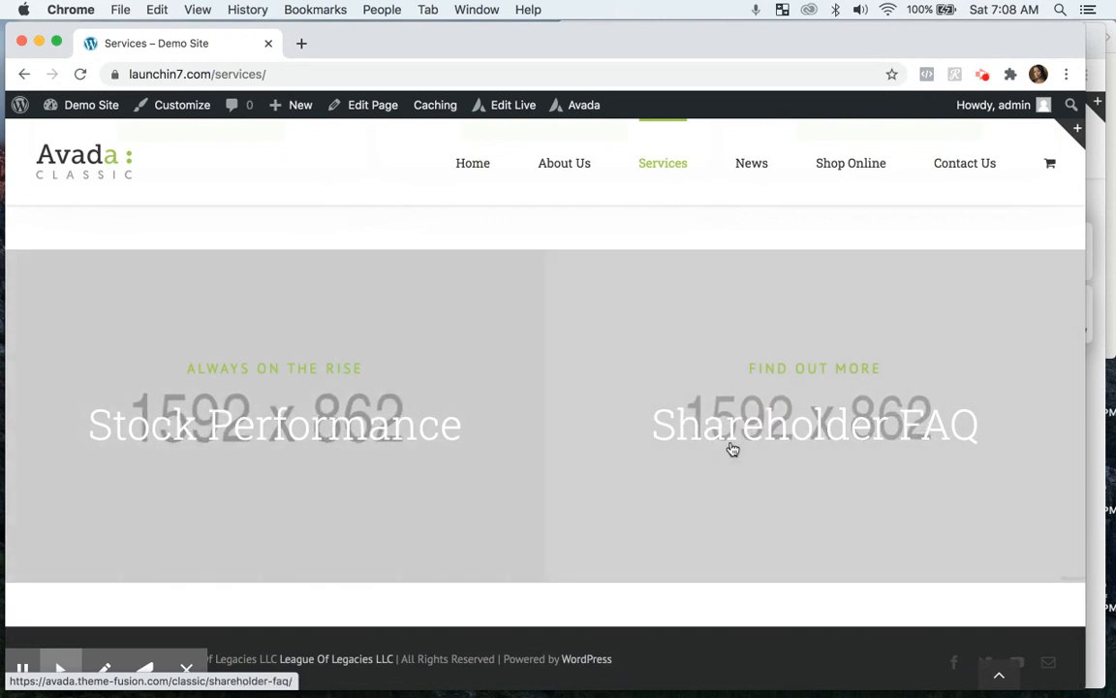
pyautogui.scroll(4, 732, 449)
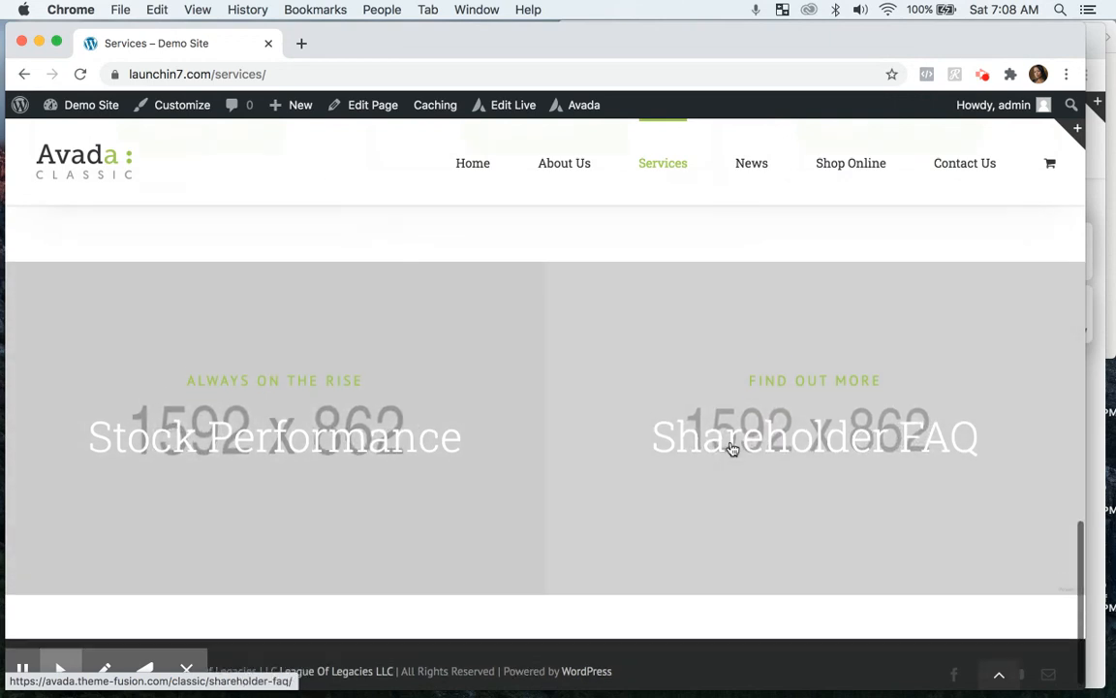
pyautogui.scroll(10, 733, 455)
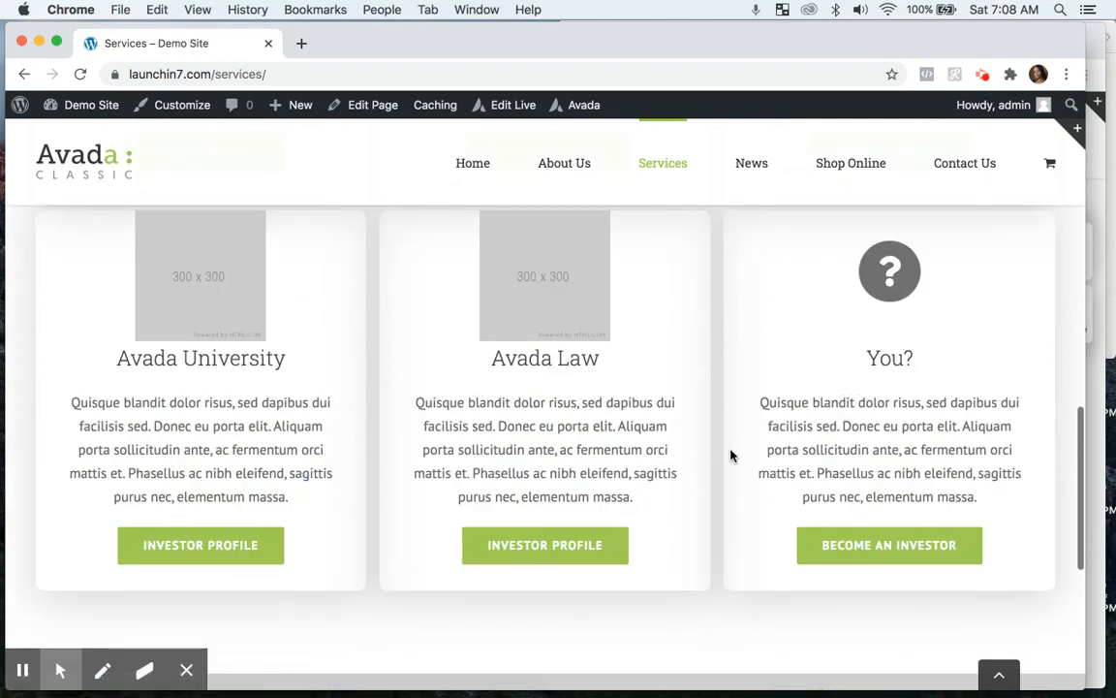
pyautogui.scroll(3, 732, 455)
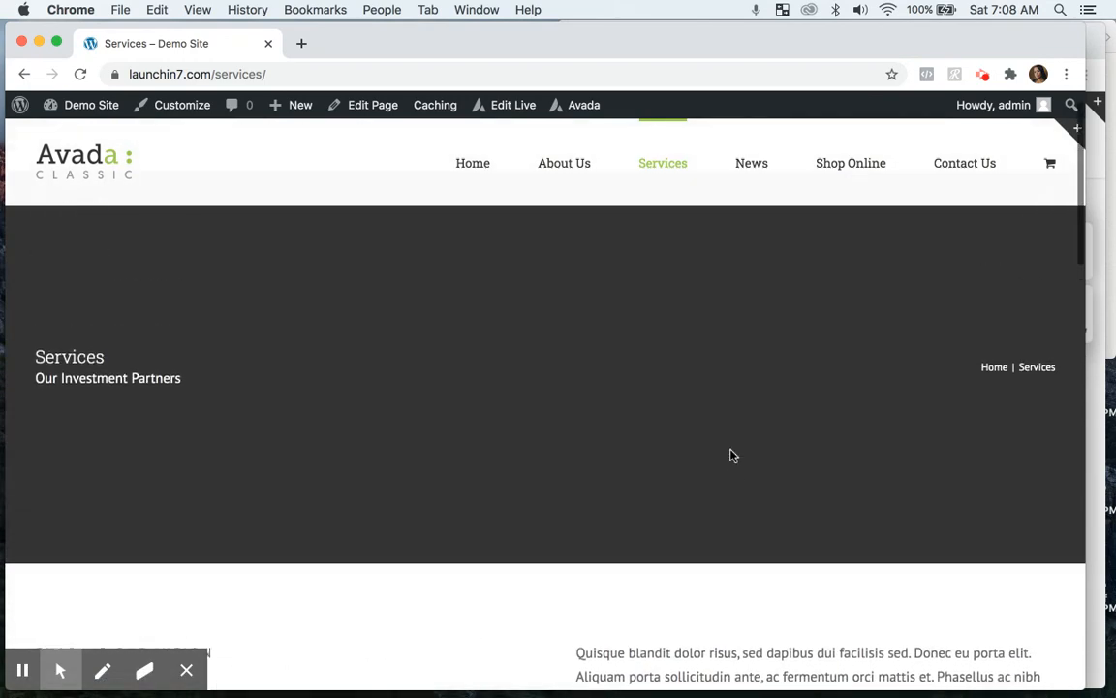
# Switch to the Avada Classic reference window and examine its Investors page, including the header image, card icons and lower banners
pyautogui.click(1097, 210)
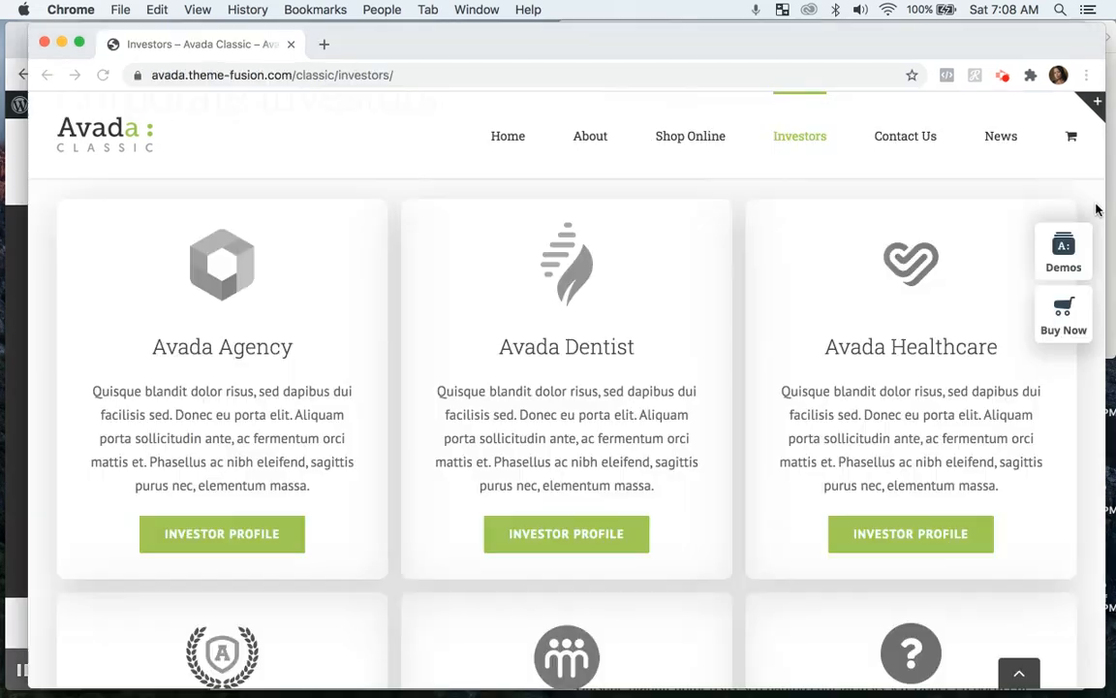
pyautogui.scroll(8, 879, 549)
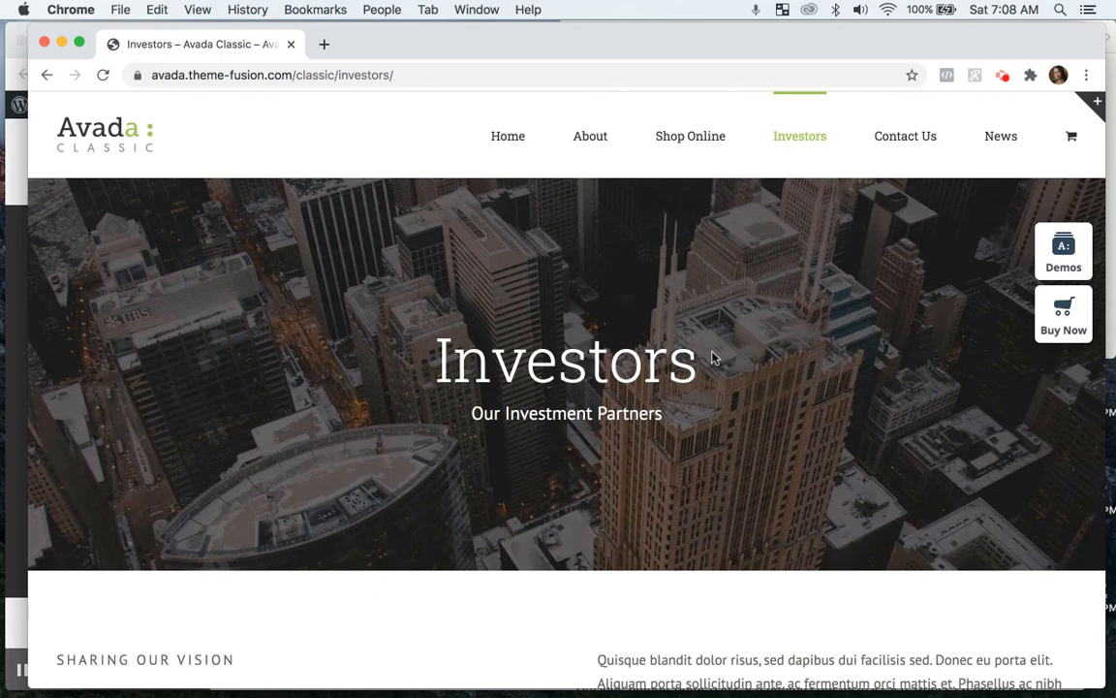
pyautogui.scroll(-1, 712, 359)
pyautogui.scroll(1, 712, 359)
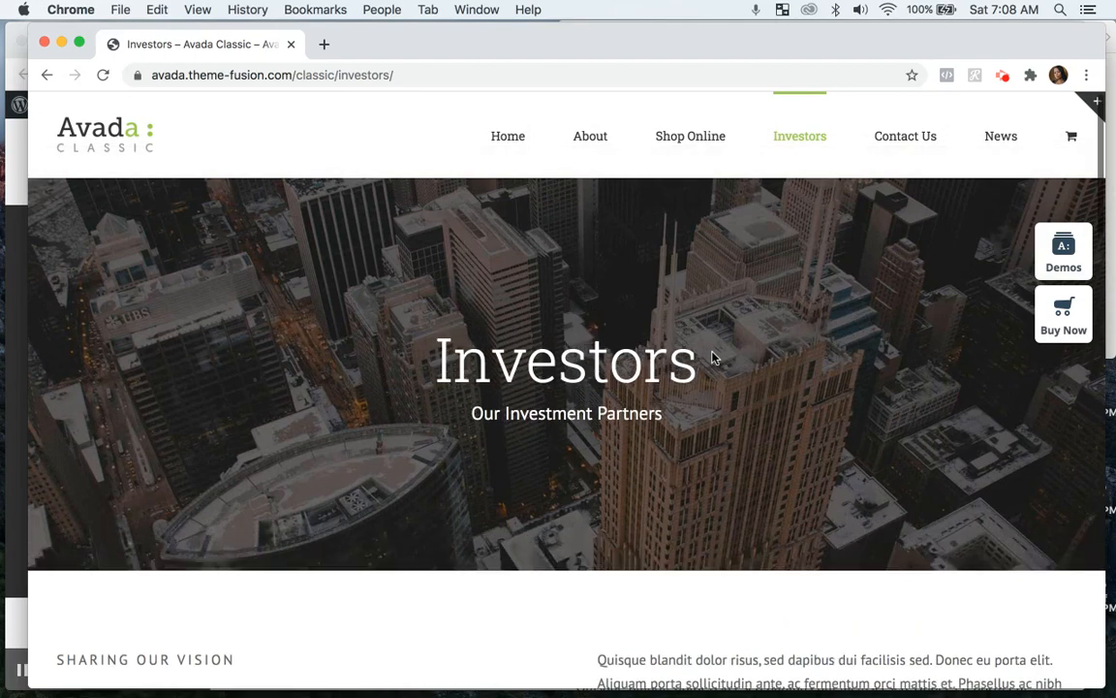
pyautogui.scroll(-3, 712, 359)
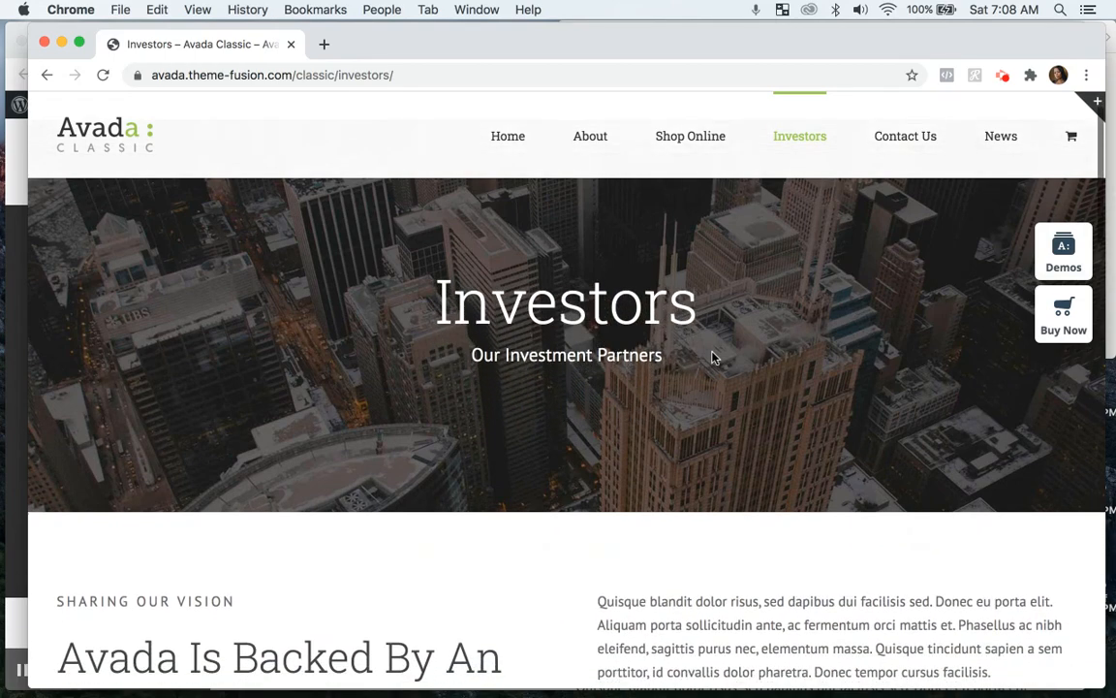
pyautogui.scroll(-3, 712, 359)
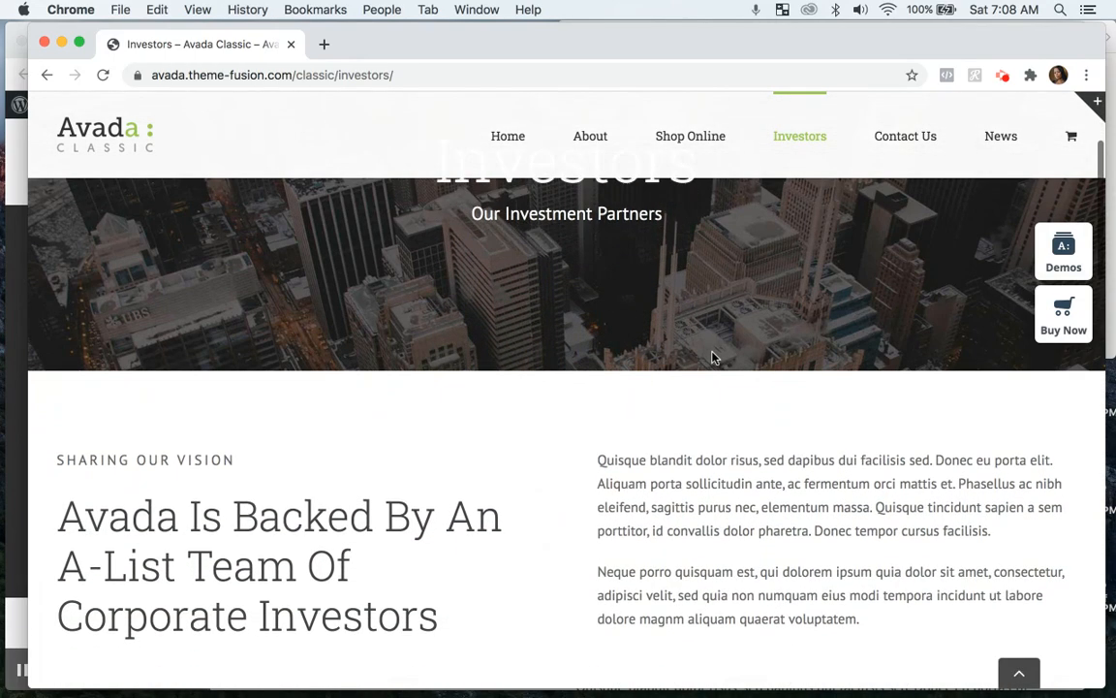
pyautogui.scroll(-8, 713, 358)
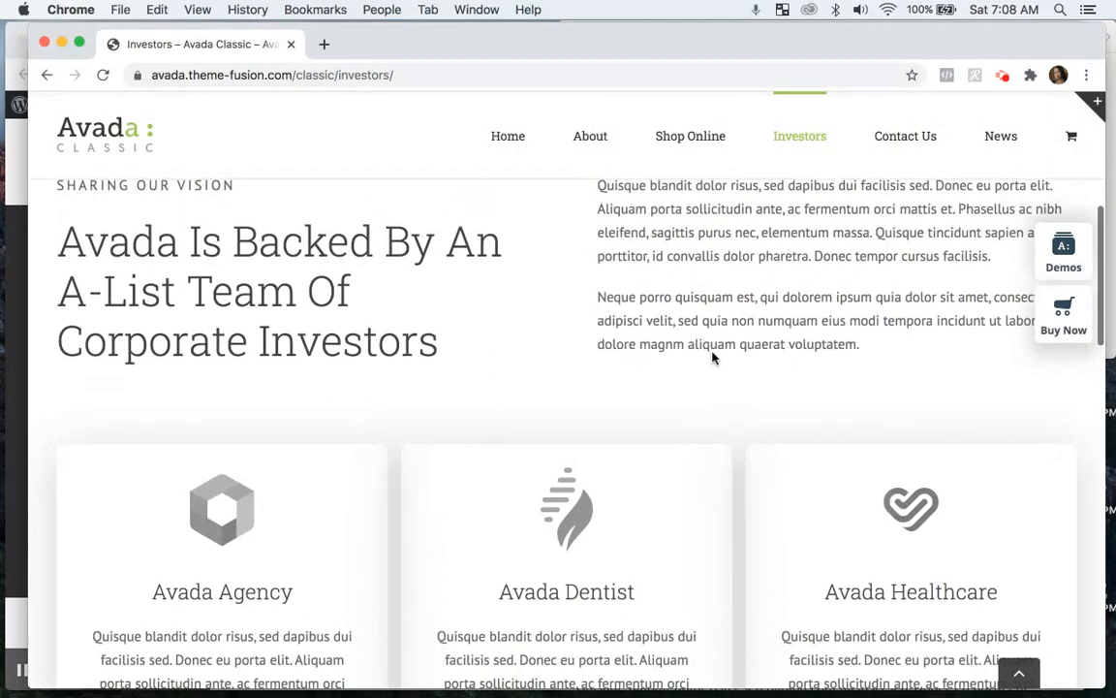
pyautogui.scroll(-2, 712, 359)
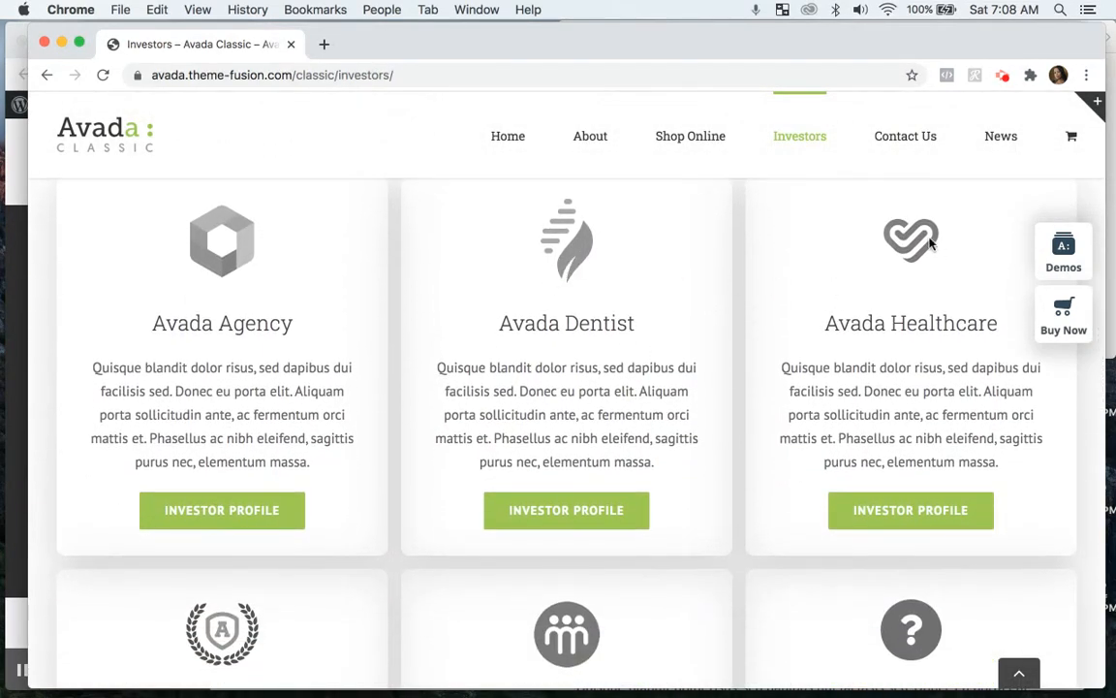
pyautogui.scroll(-5, 886, 429)
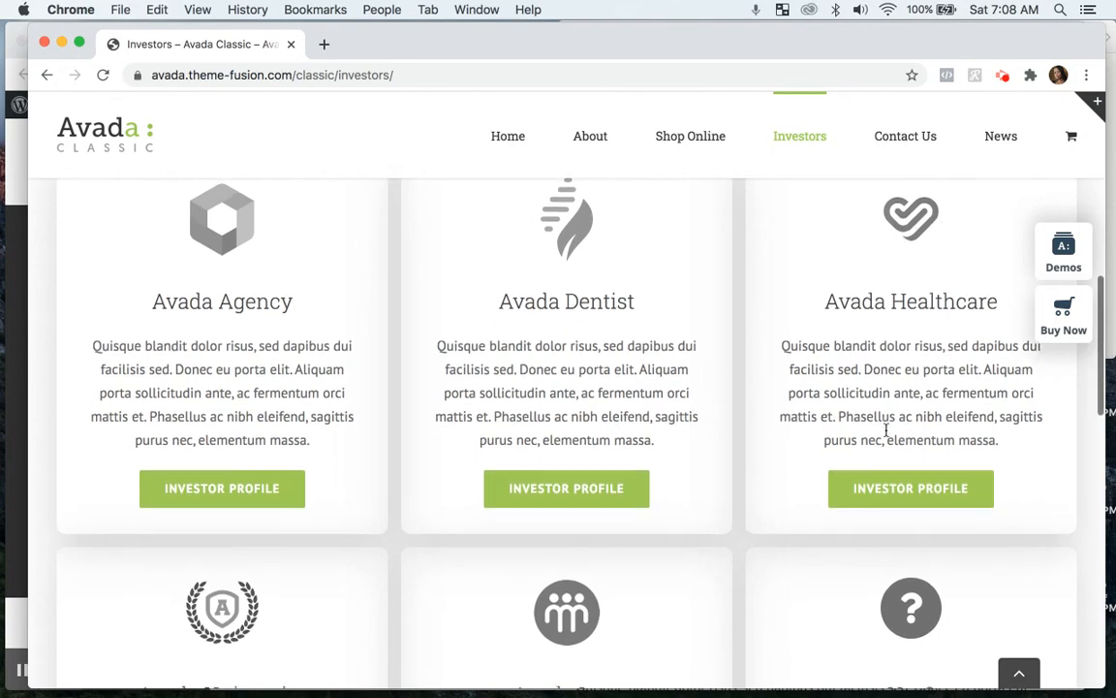
pyautogui.scroll(-10, 886, 436)
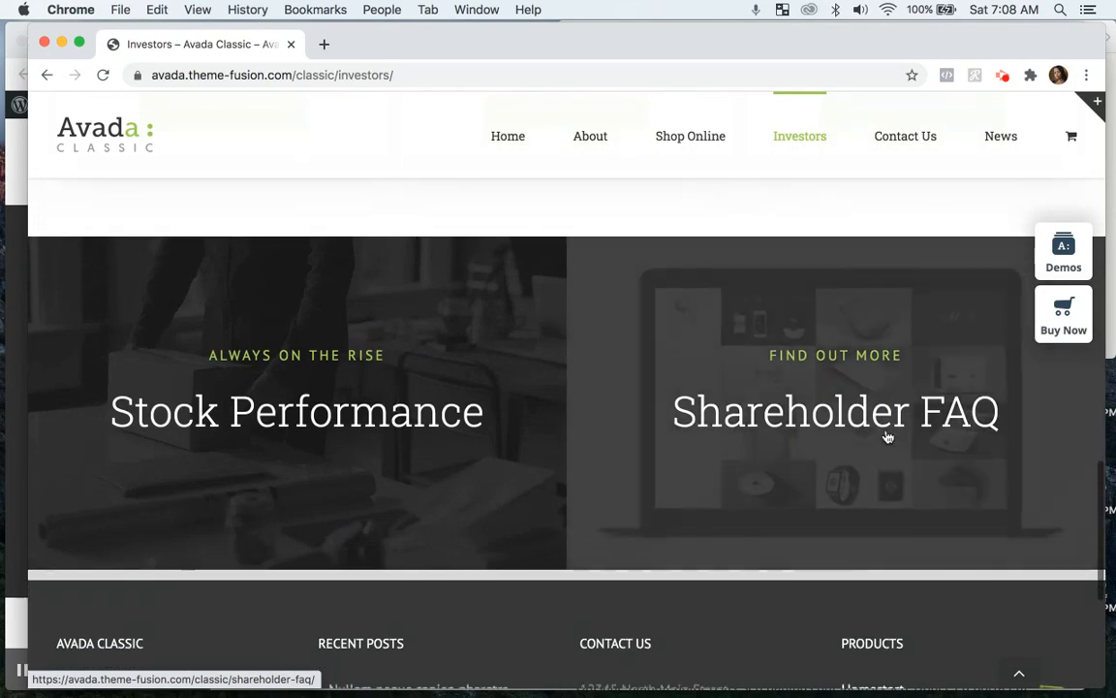
pyautogui.scroll(8, 687, 416)
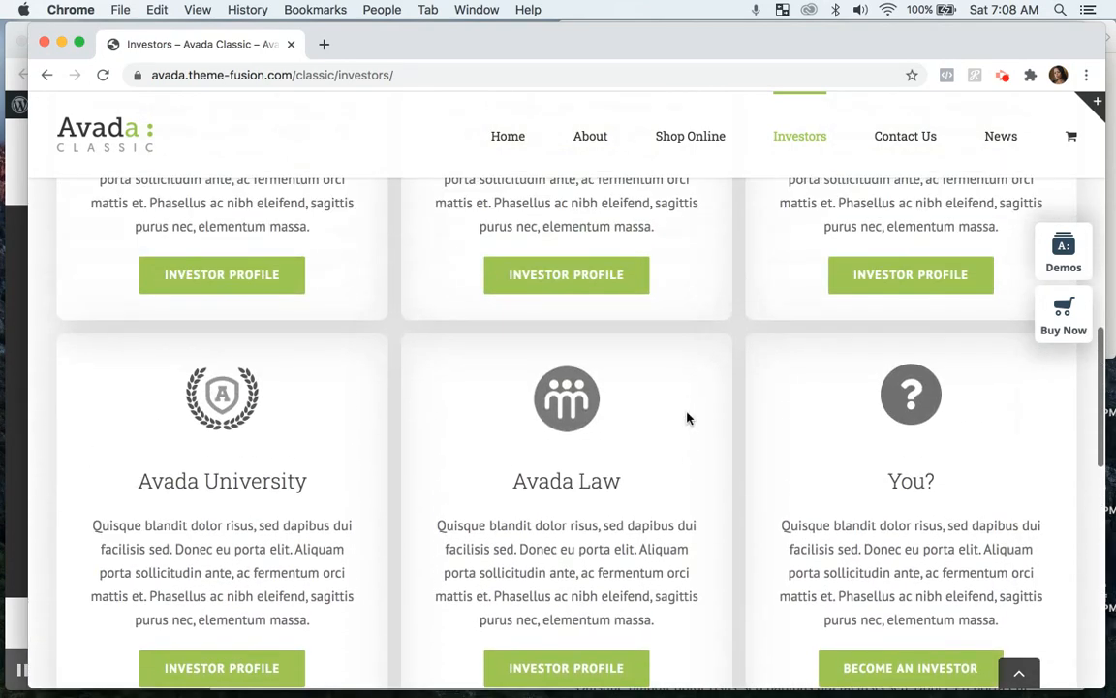
pyautogui.scroll(6, 686, 417)
pyautogui.scroll(1, 686, 417)
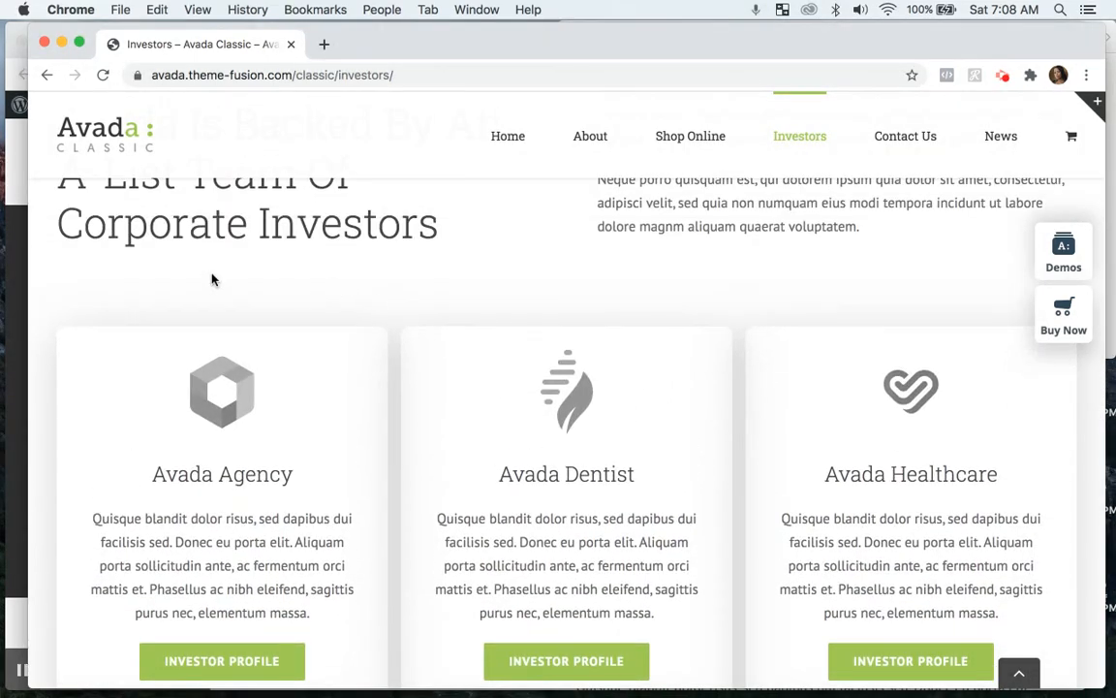
# Return to the demo site window and open the Avada Sliders page in the WordPress admin
pyautogui.click(17, 190)
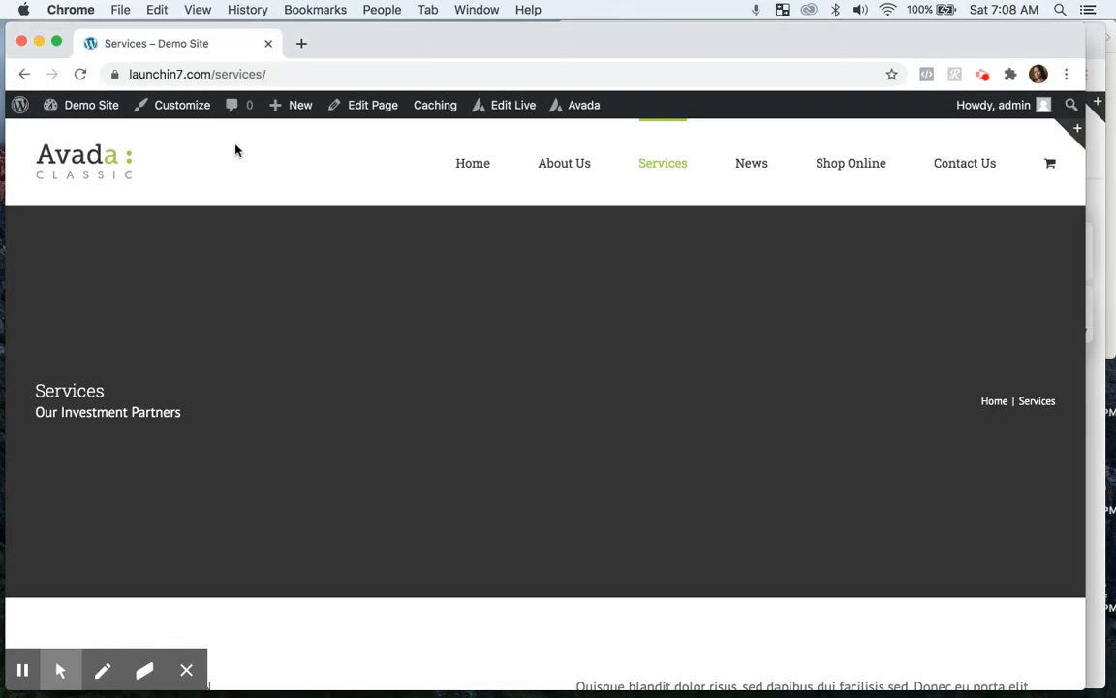
pyautogui.moveTo(93, 106)
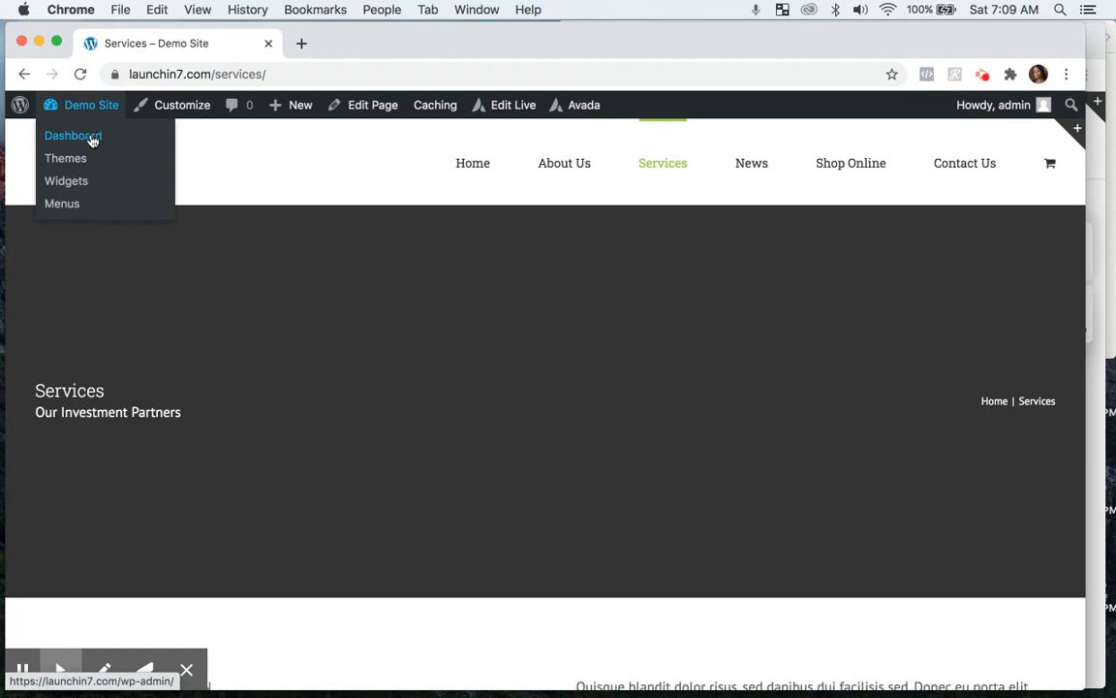
pyautogui.click(92, 138)
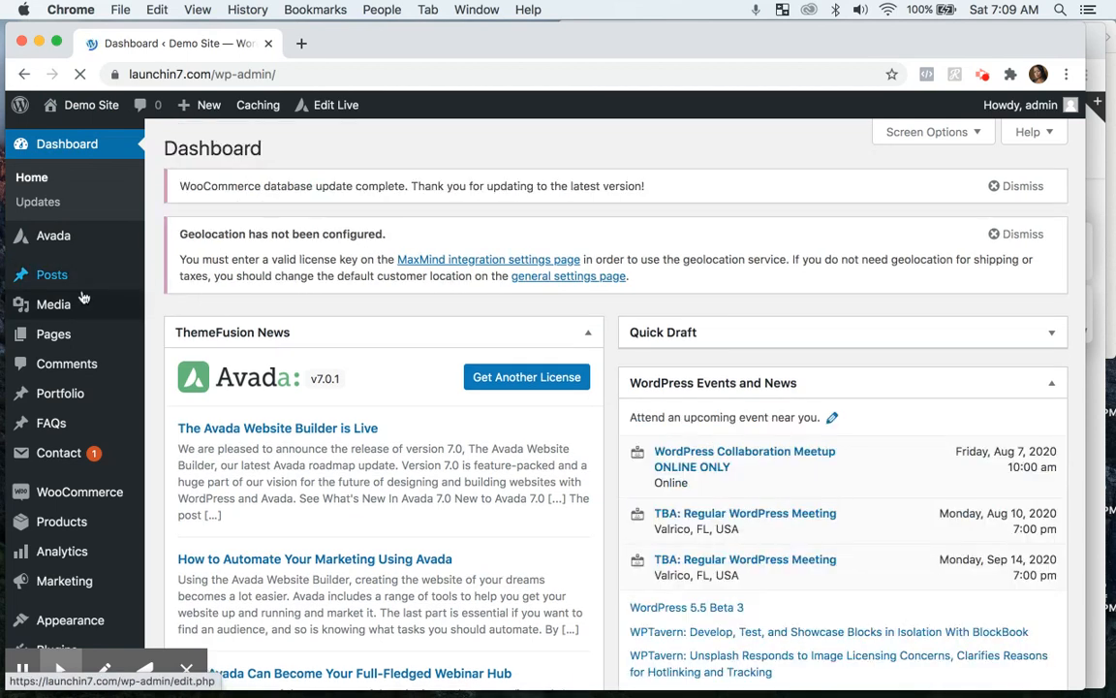
pyautogui.moveTo(64, 336)
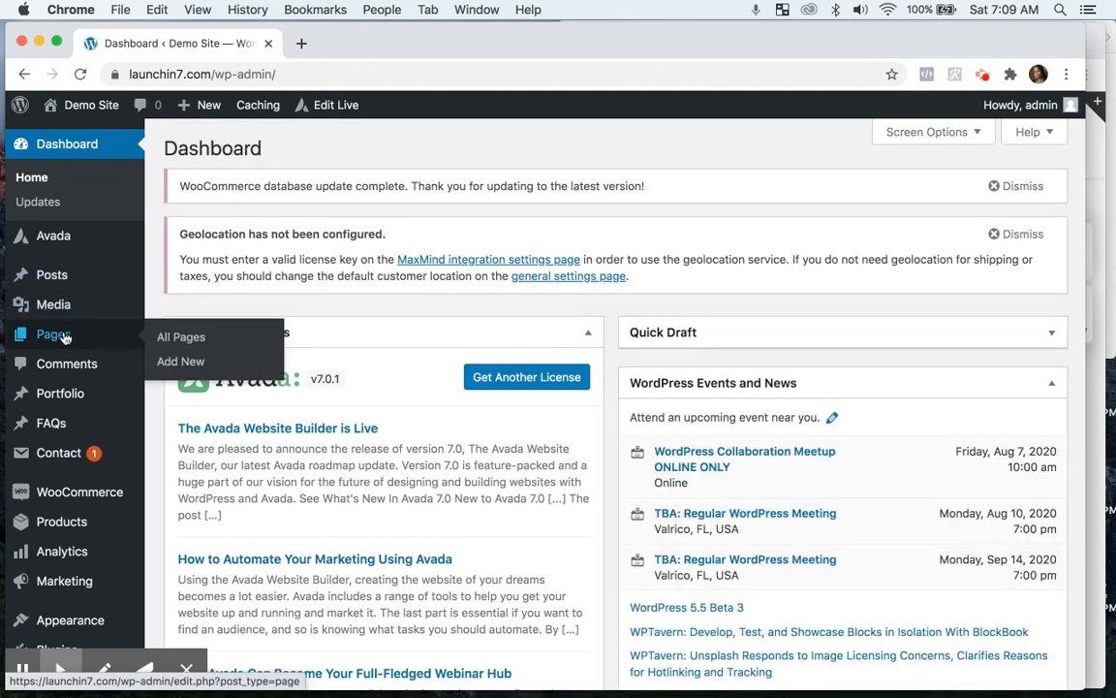
pyautogui.moveTo(70, 237)
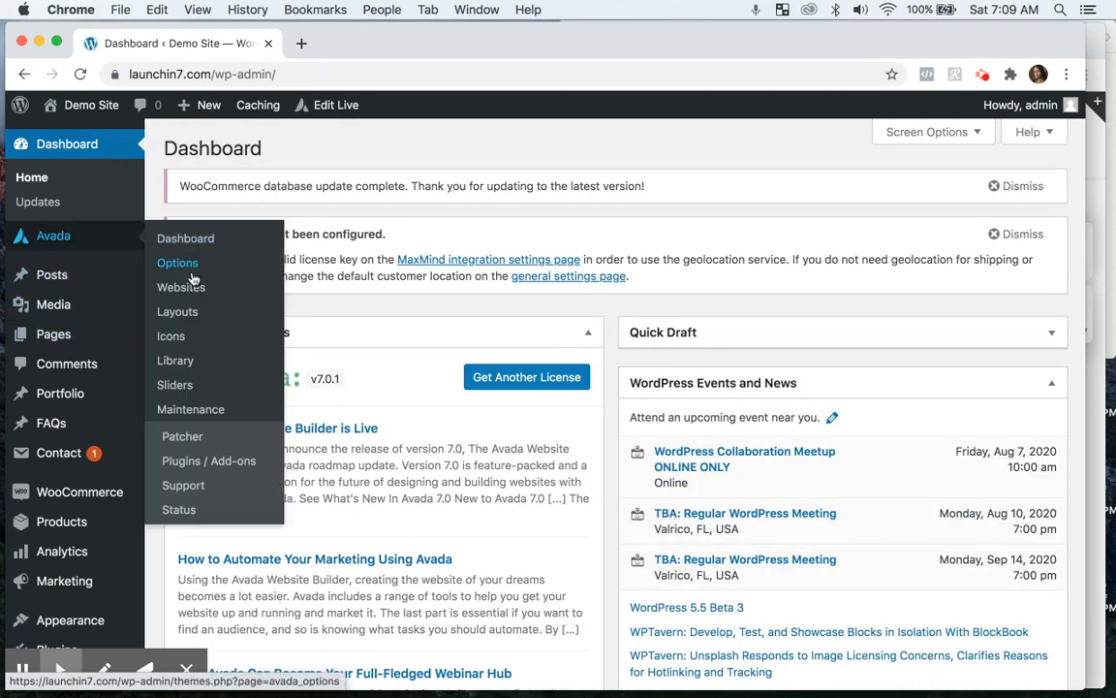
pyautogui.click(184, 386)
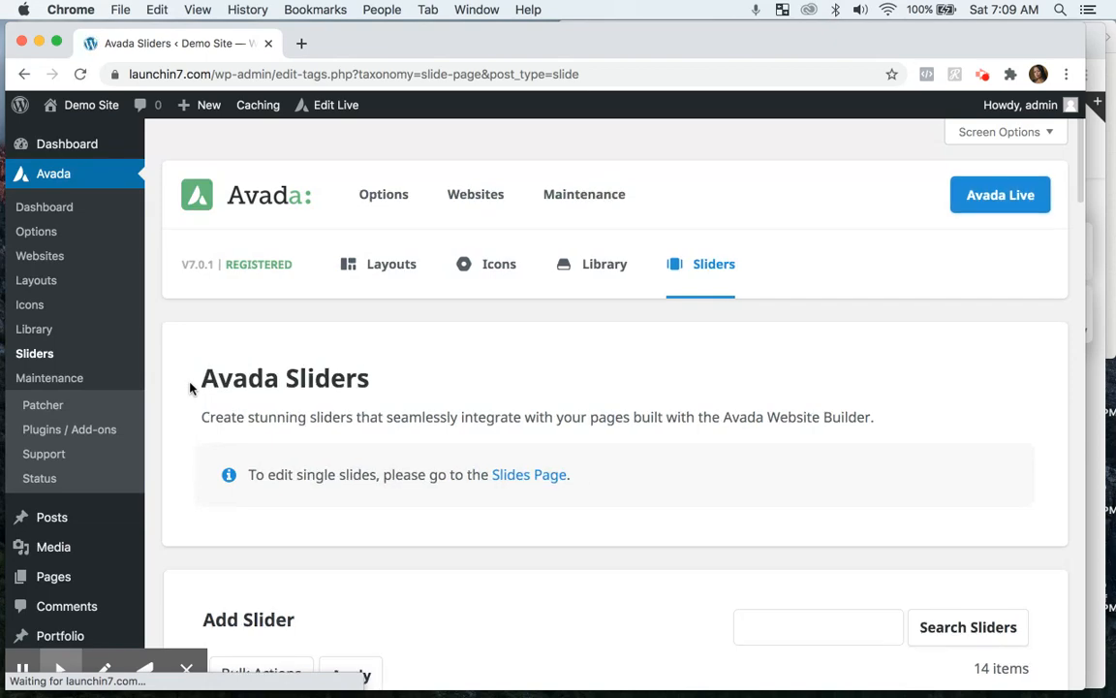
# Clone the About Us (DEMO) slider in the slider list
pyautogui.scroll(-2, 535, 413)
pyautogui.scroll(-6, 535, 413)
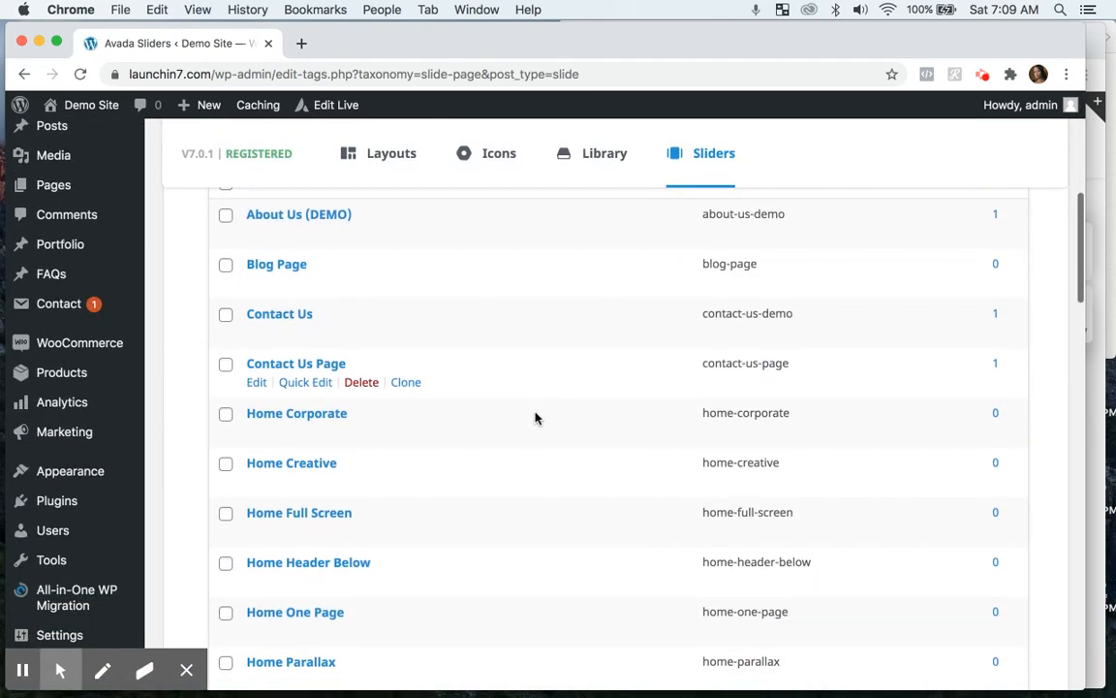
pyautogui.scroll(1, 535, 418)
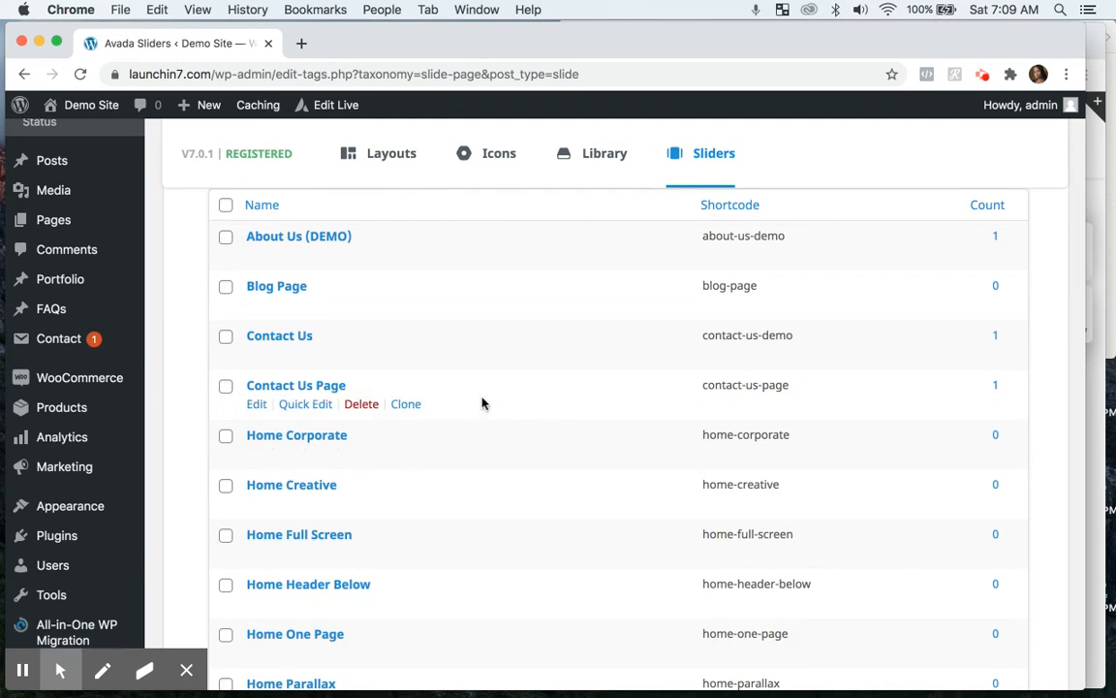
pyautogui.moveTo(259, 264)
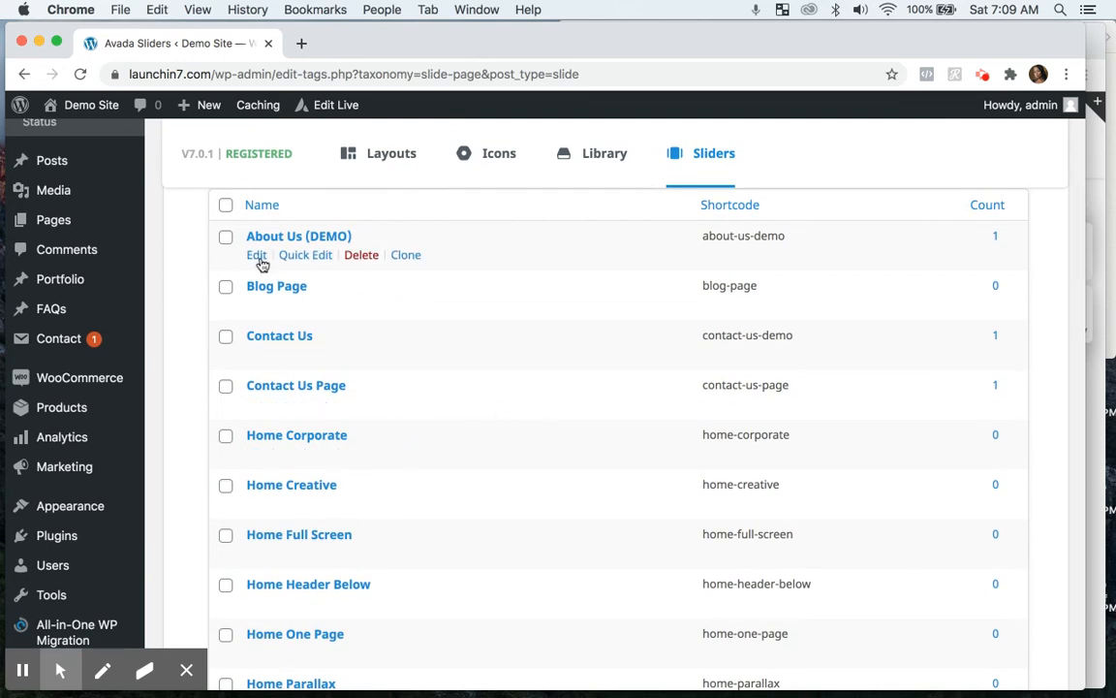
pyautogui.click(406, 256)
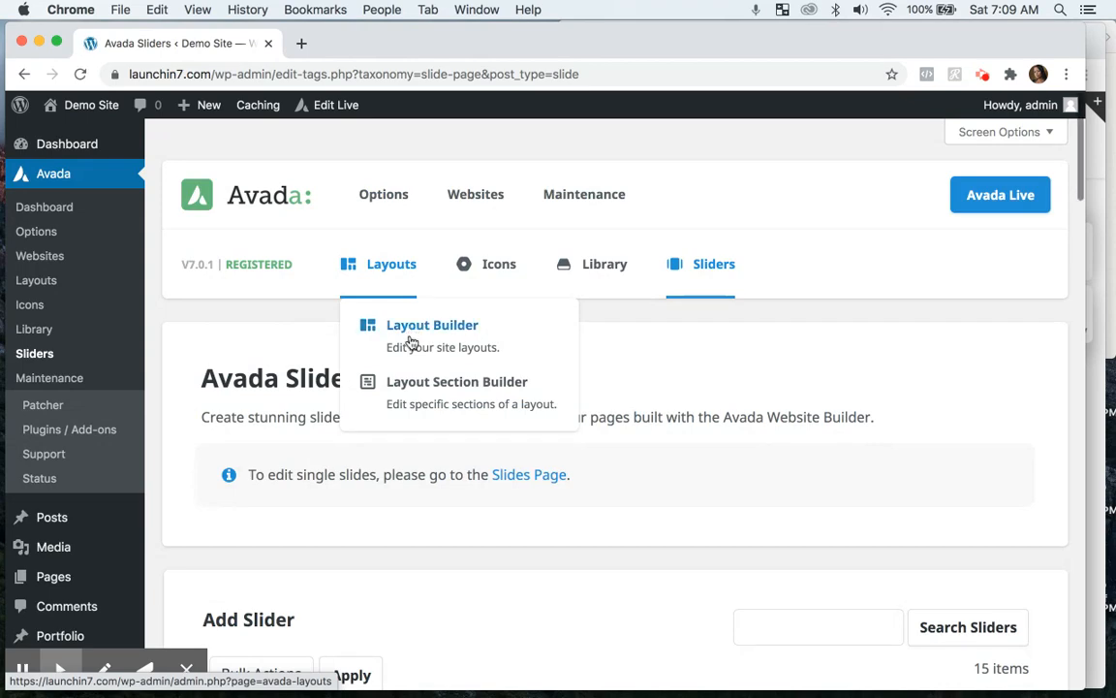
# Rename the cloned About Us slider to "Services (DEMO)" using Quick Edit
pyautogui.scroll(-1, 447, 584)
pyautogui.scroll(-5, 447, 583)
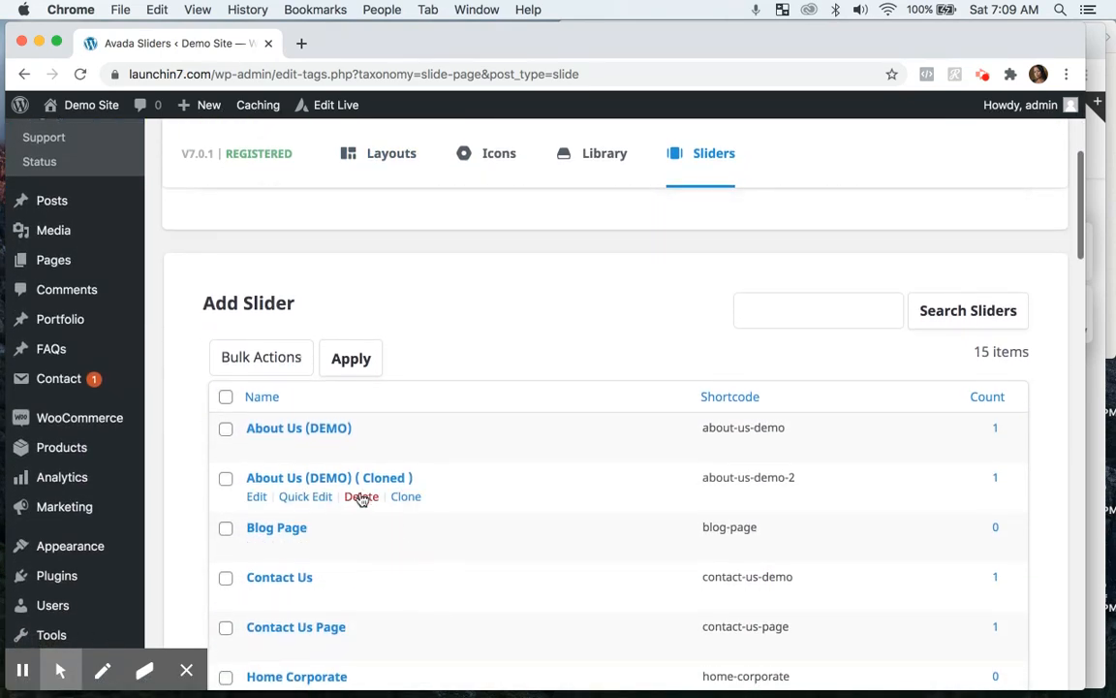
pyautogui.click(305, 495)
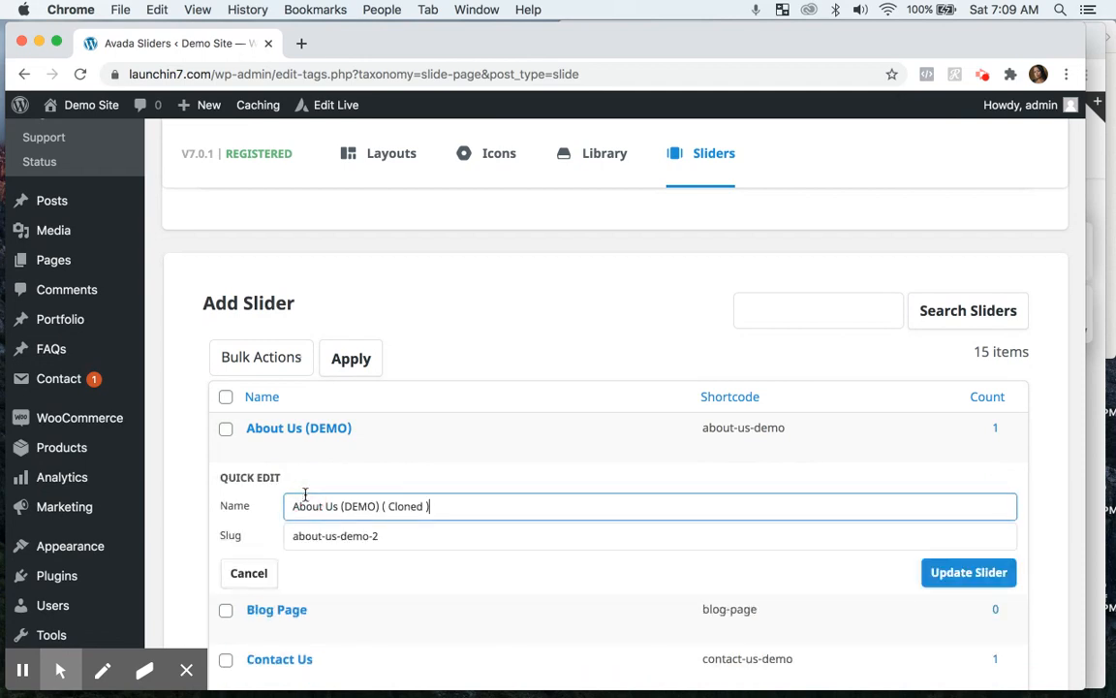
pyautogui.click(294, 505)
pyautogui.moveTo(294, 506); pyautogui.dragTo(336, 511)
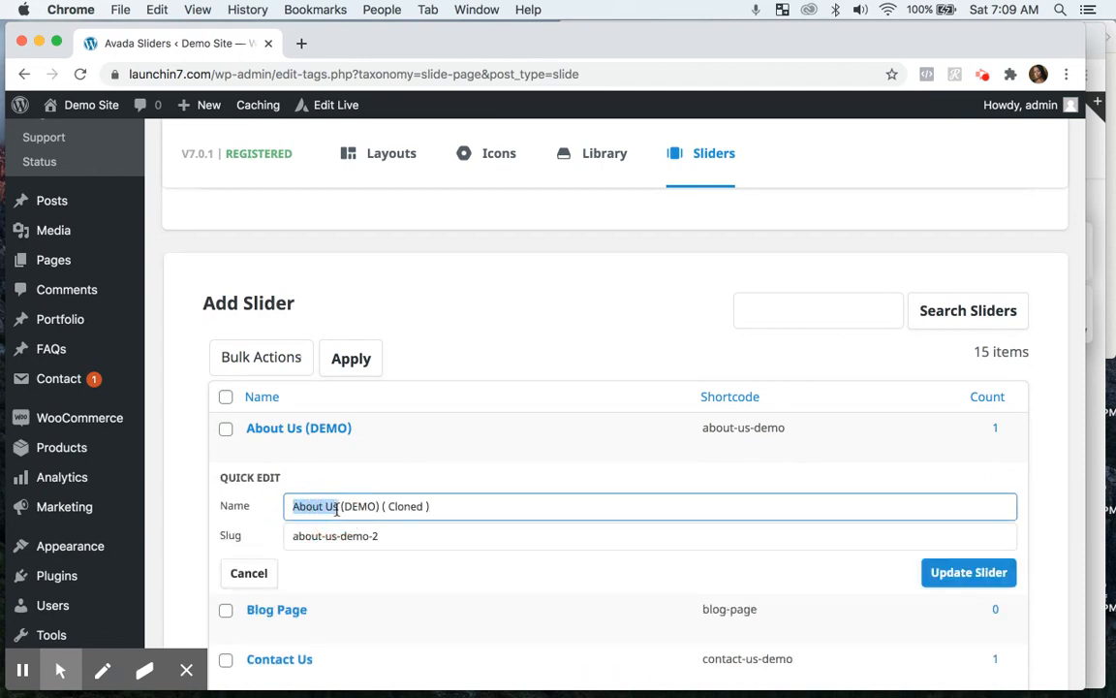
pyautogui.write('Services')
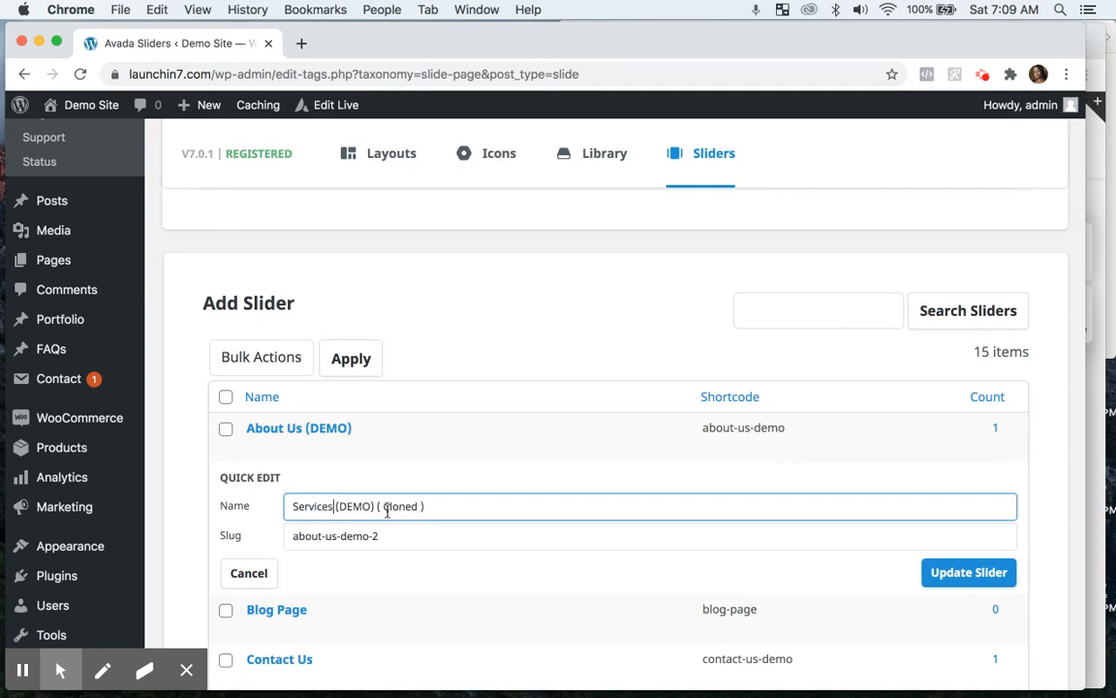
pyautogui.moveTo(376, 506); pyautogui.dragTo(416, 511)
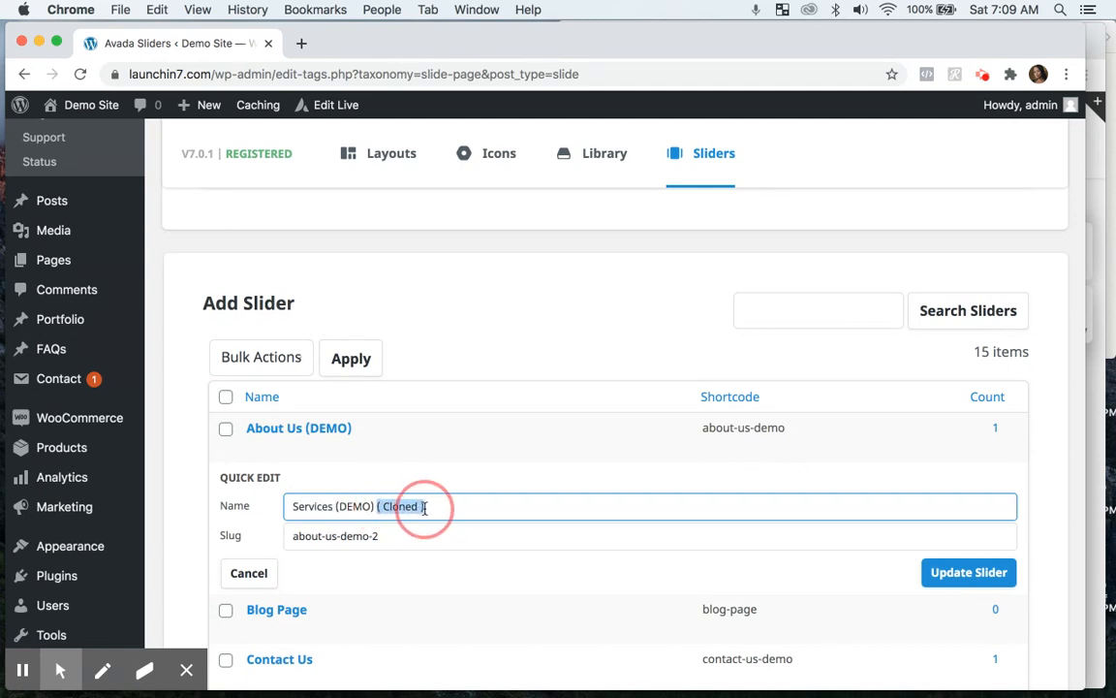
pyautogui.press('BackSpace')
# Set the Services (DEMO) slider's slug to "services" and update the slider
pyautogui.click(327, 539)
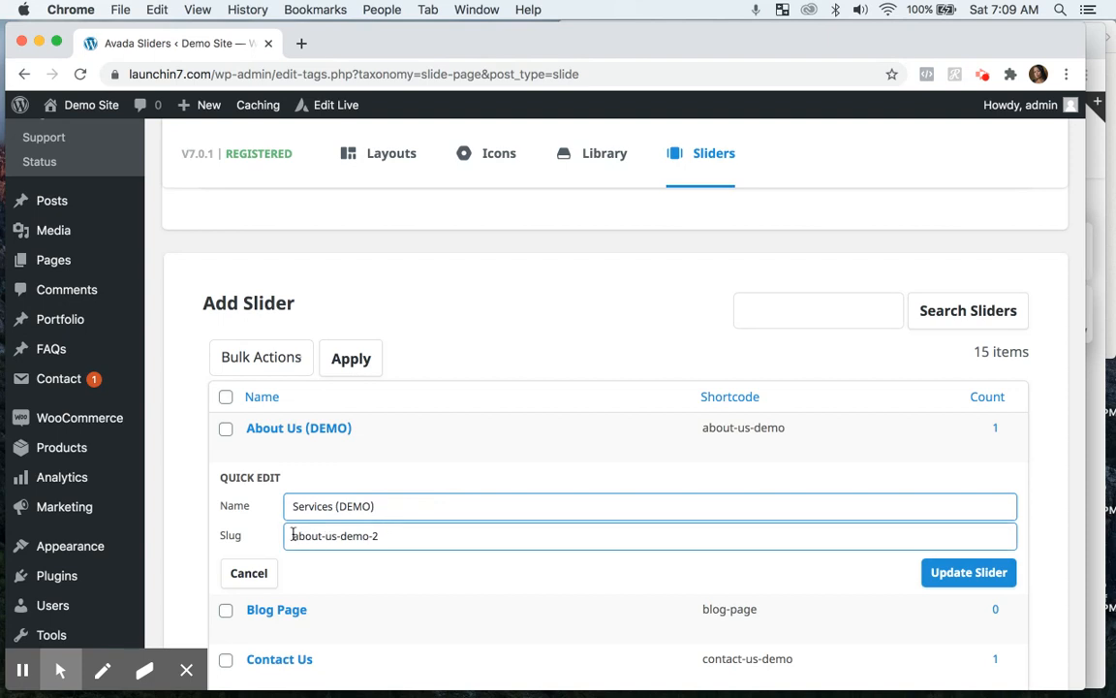
pyautogui.moveTo(293, 534); pyautogui.dragTo(379, 541)
pyautogui.write('services')
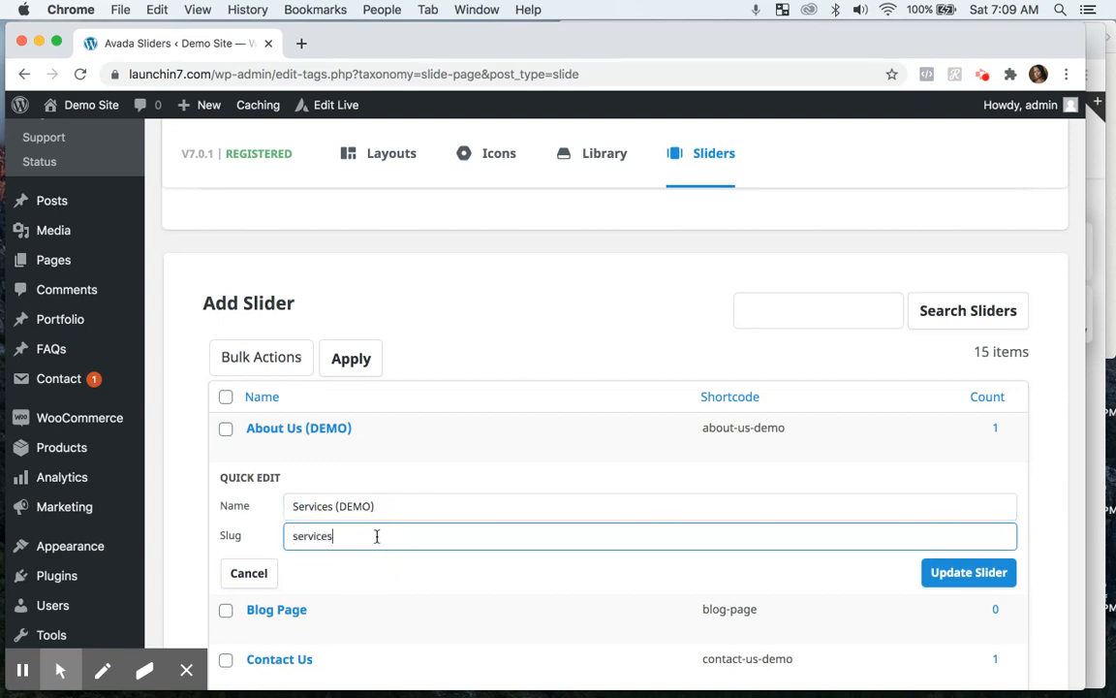
pyautogui.click(526, 508)
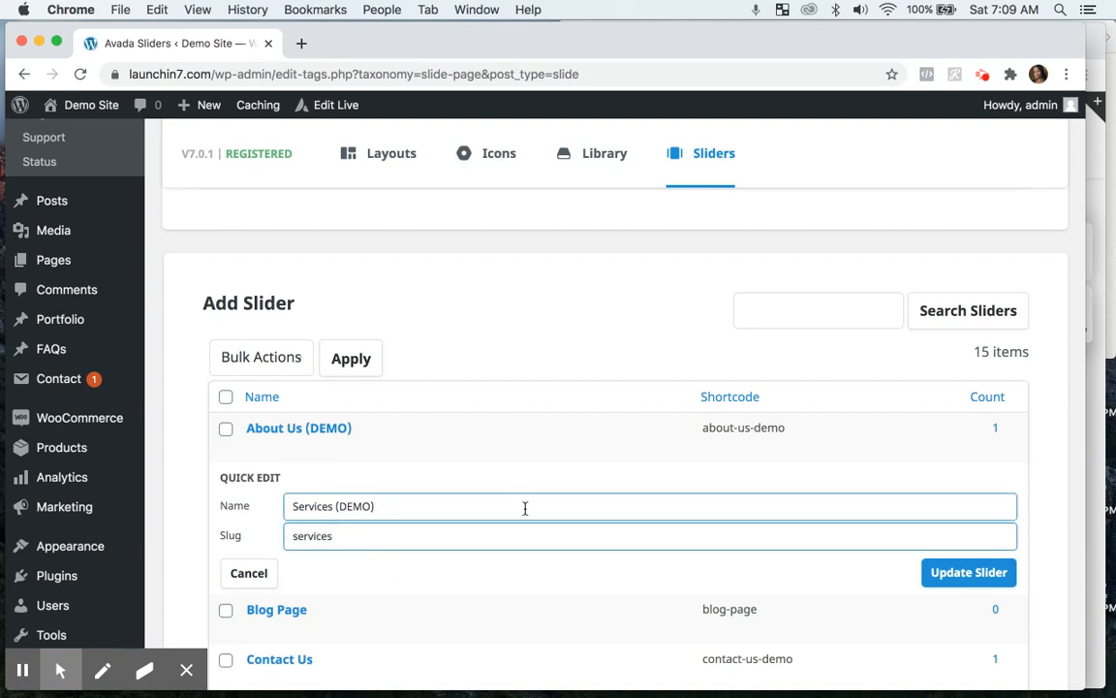
pyautogui.click(947, 573)
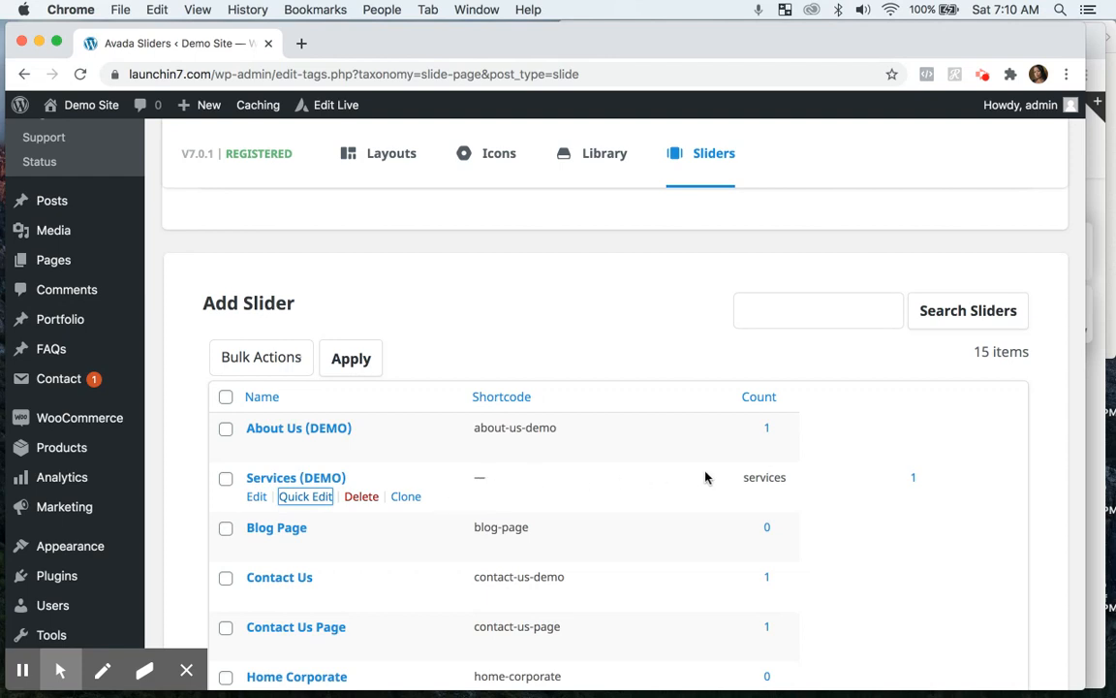
# Open the Avada Slides list and clone the About Us ( DEMO ) slide
pyautogui.moveTo(715, 167)
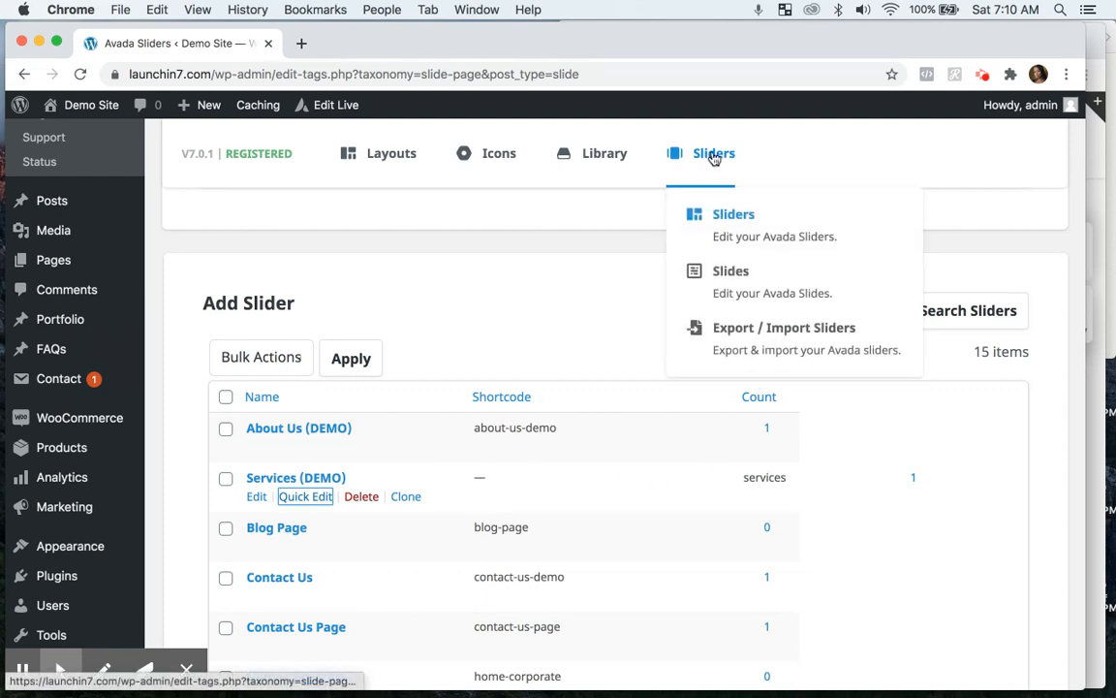
pyautogui.click(727, 280)
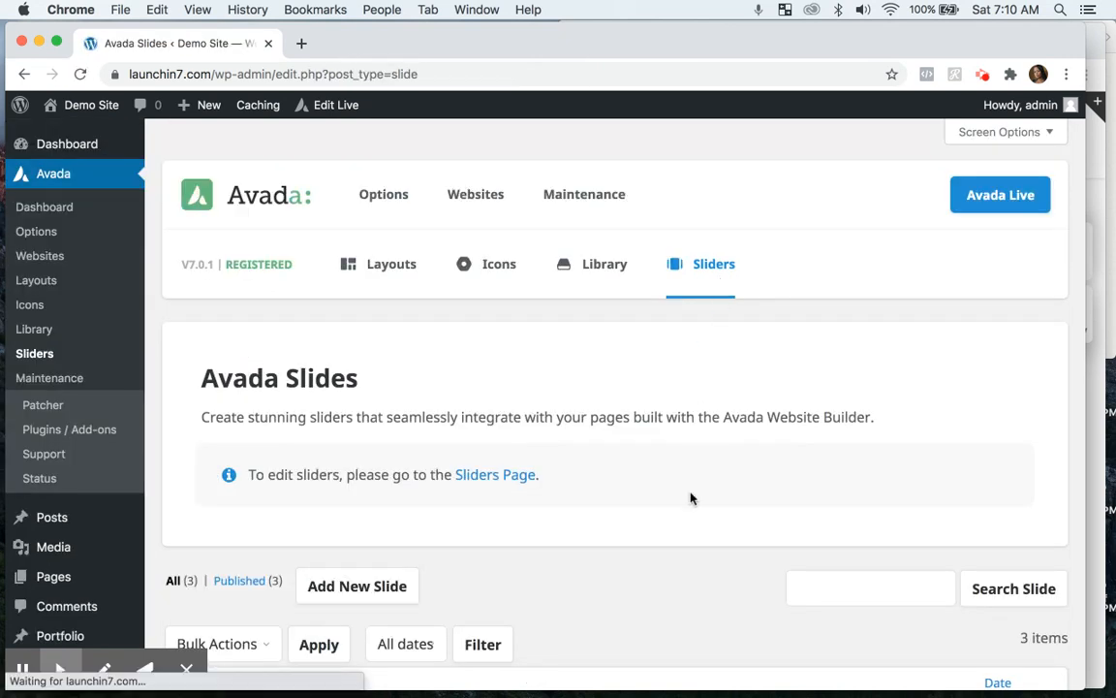
pyautogui.scroll(-3, 691, 498)
pyautogui.scroll(-5, 691, 499)
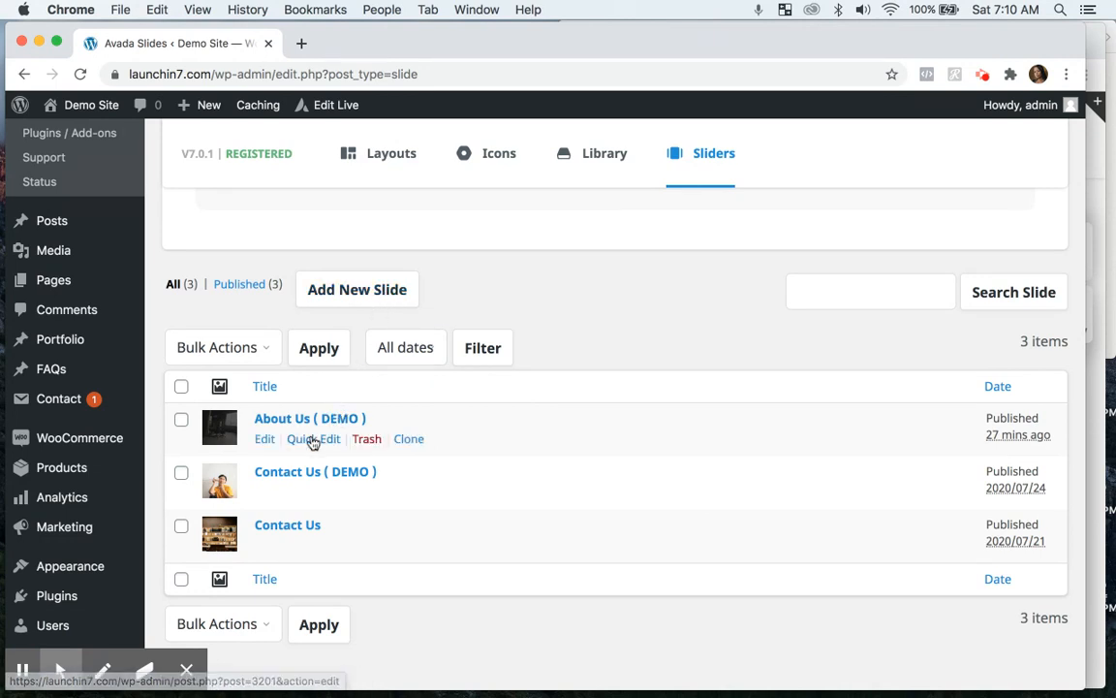
pyautogui.click(410, 440)
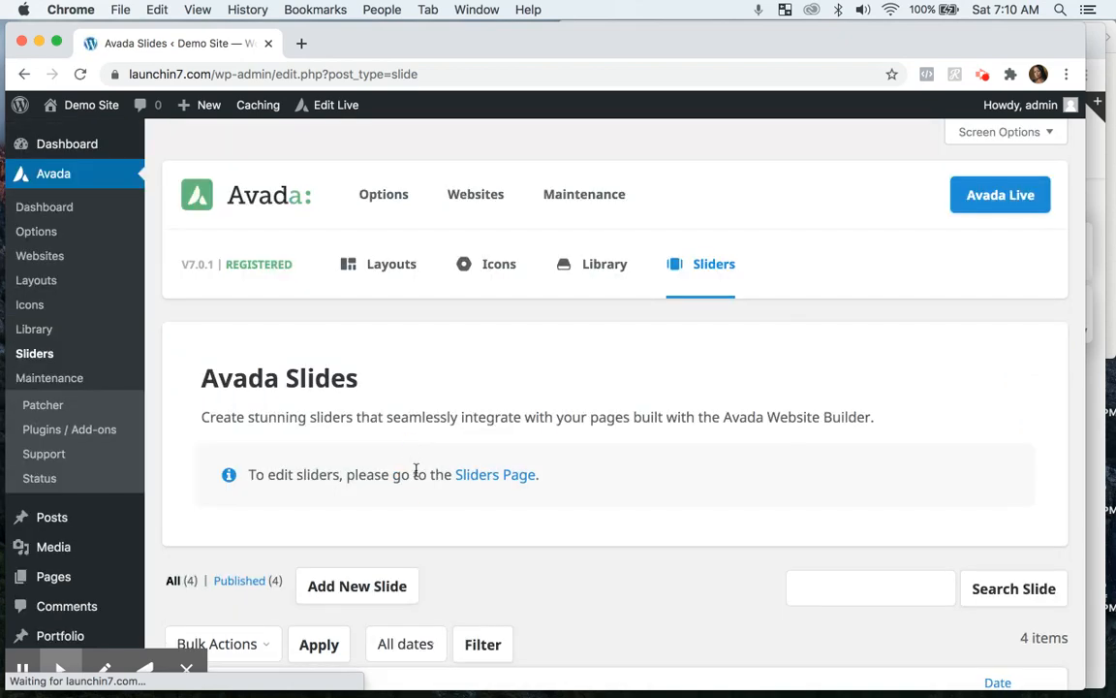
# Retitle the cloned About Us slide as "Services ( DEMO )" using Quick Edit
pyautogui.scroll(-5, 423, 489)
pyautogui.scroll(-1, 423, 495)
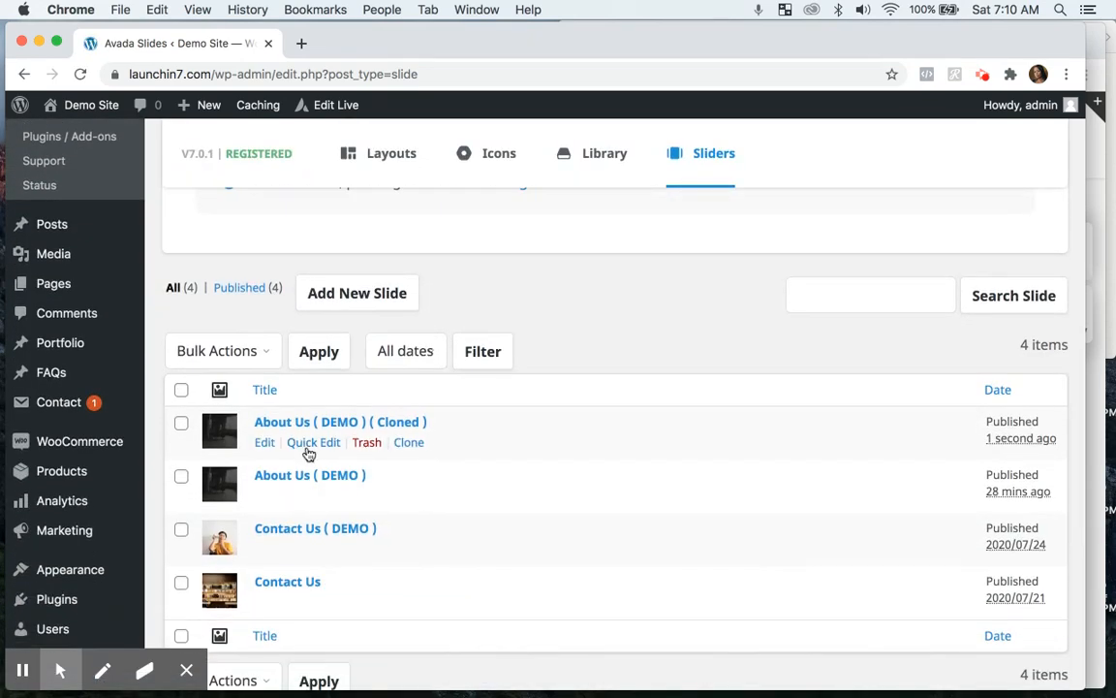
pyautogui.click(315, 444)
pyautogui.moveTo(248, 450); pyautogui.dragTo(293, 450)
pyautogui.write('Services ( DEMO ) ( Cloned')
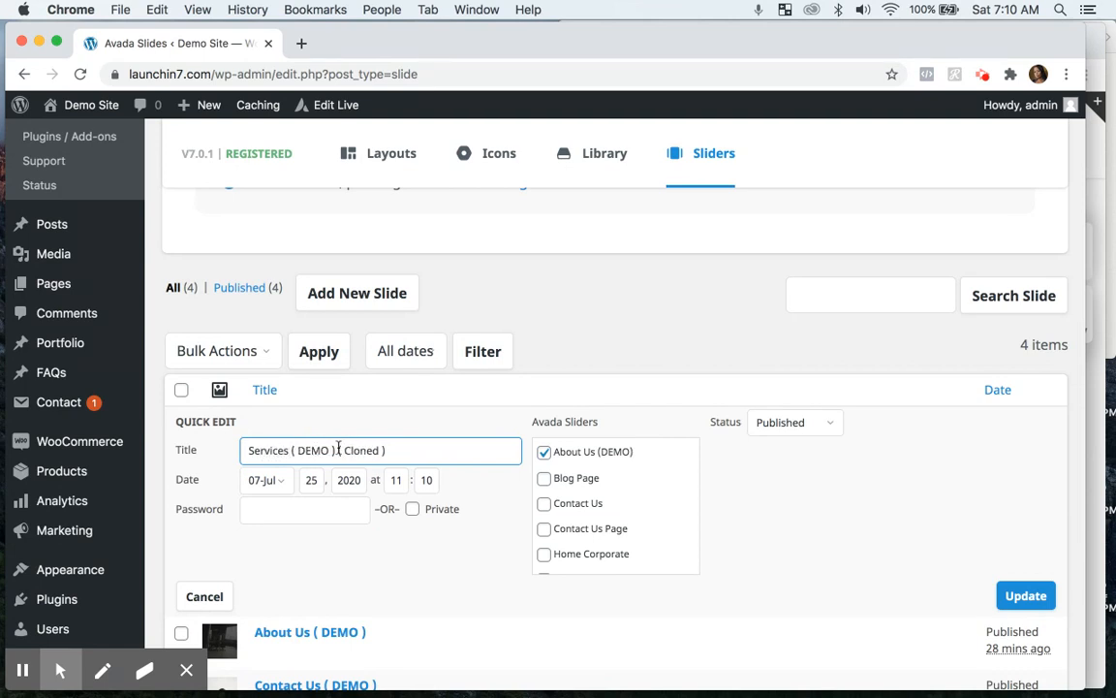
pyautogui.moveTo(338, 448); pyautogui.dragTo(391, 448)
pyautogui.press('BackSpace')
# Reassign the slide from the About Us (DEMO) slider to the Services (DEMO) slider and update it
pyautogui.click(547, 455)
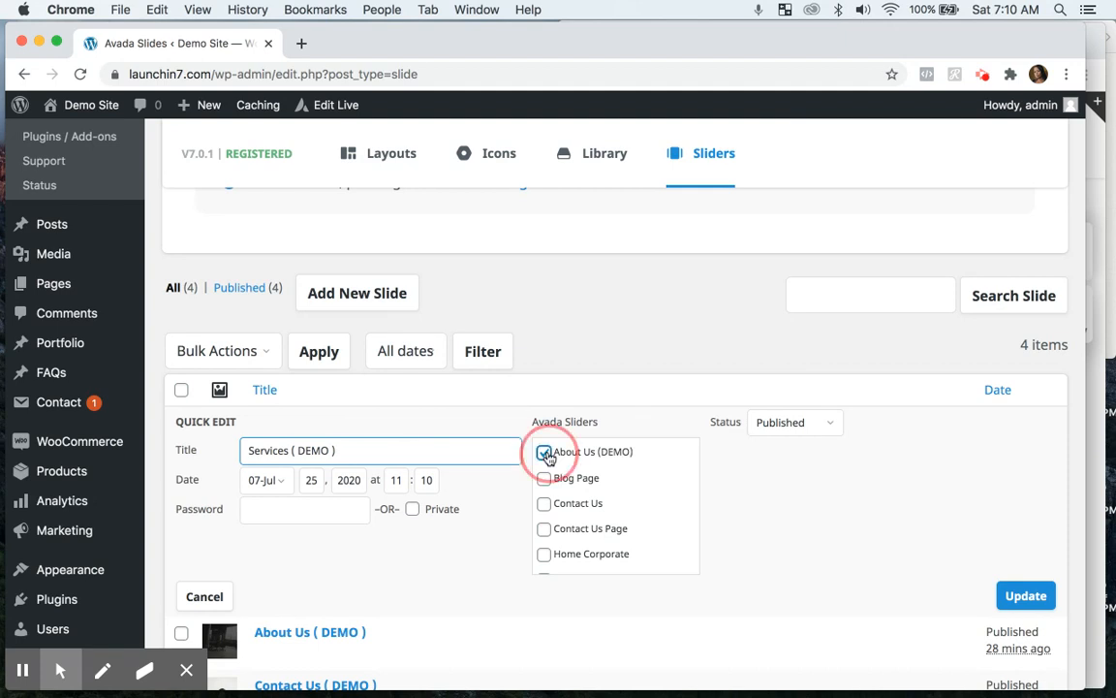
pyautogui.scroll(-2, 577, 521)
pyautogui.scroll(-5, 579, 523)
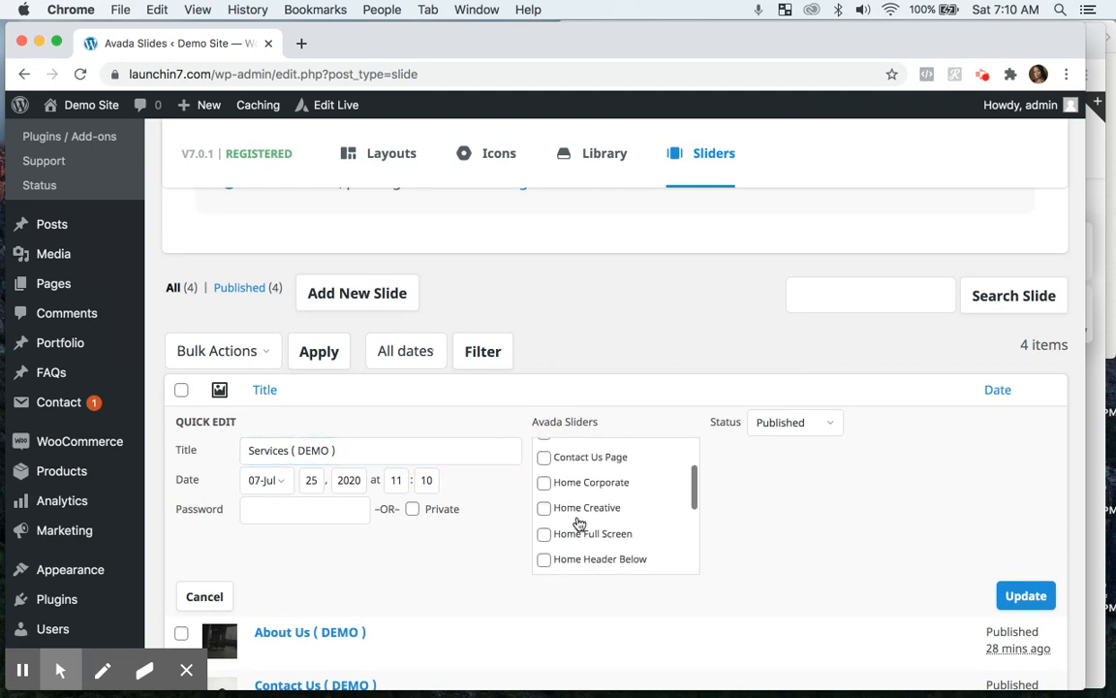
pyautogui.scroll(-1, 579, 523)
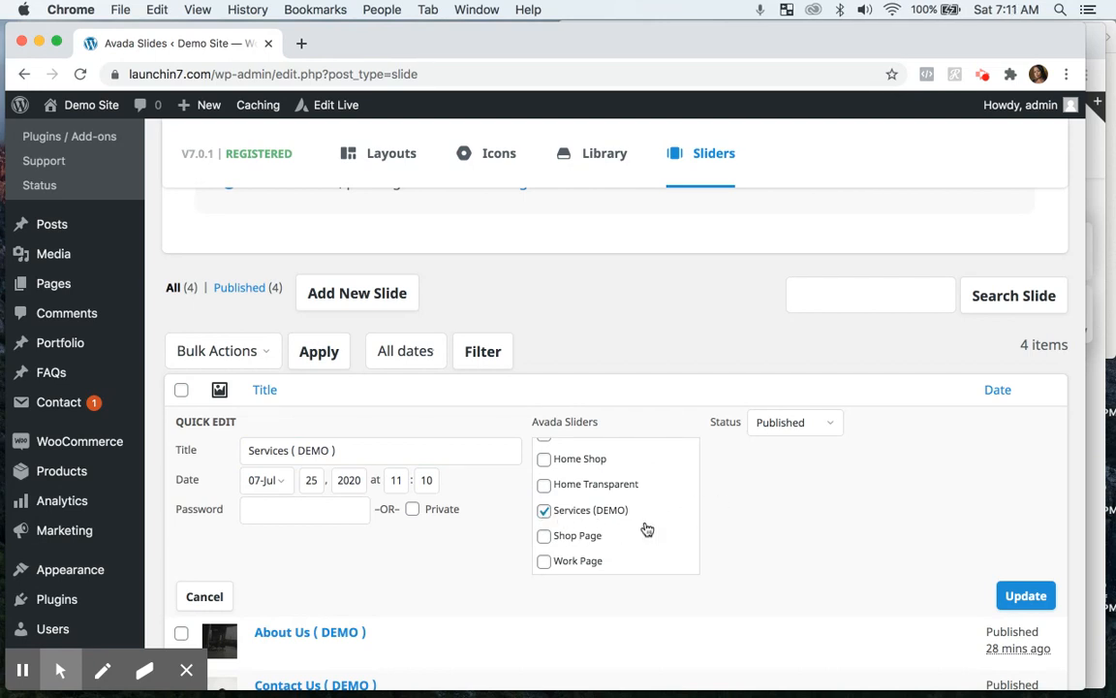
pyautogui.scroll(-1, 642, 528)
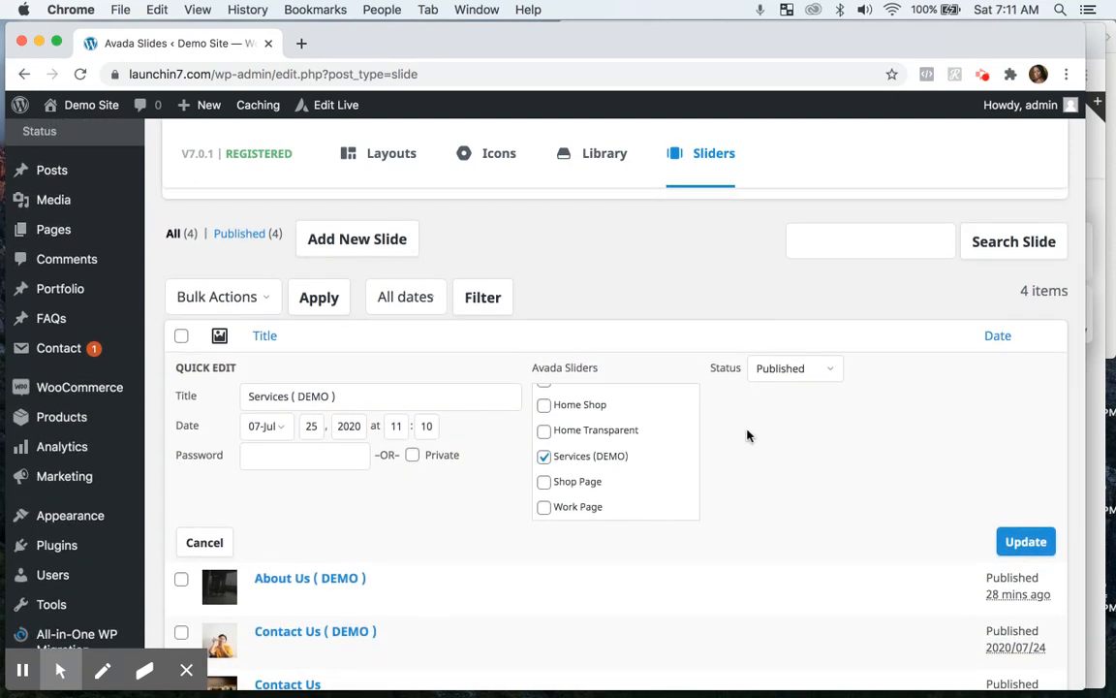
pyautogui.click(745, 429)
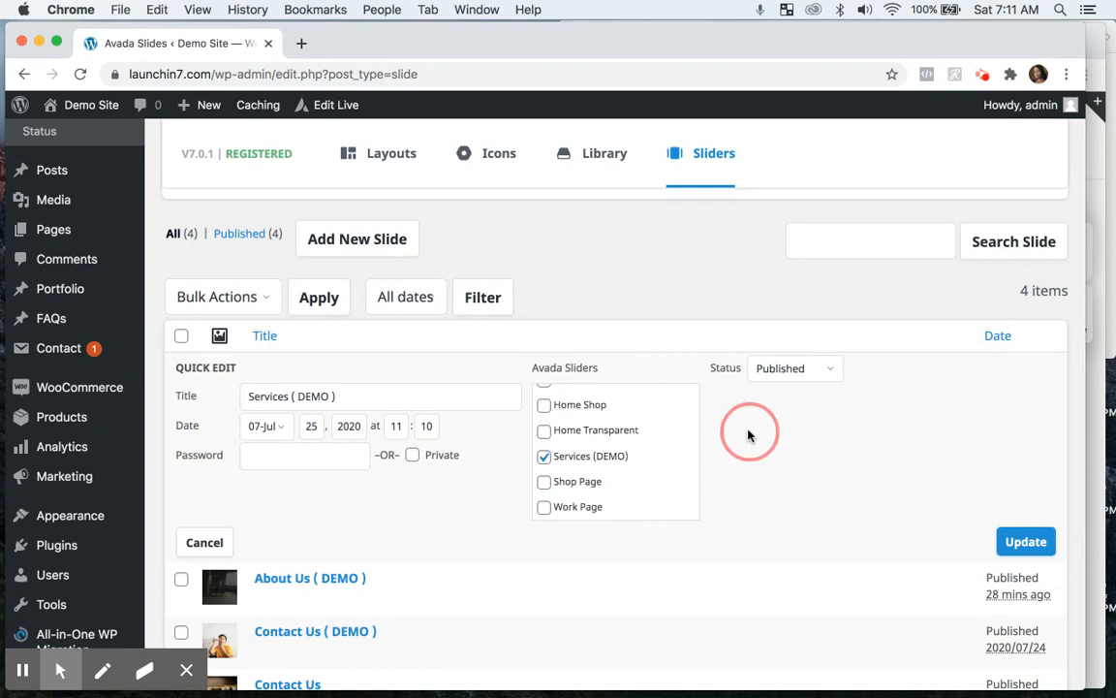
pyautogui.click(1040, 543)
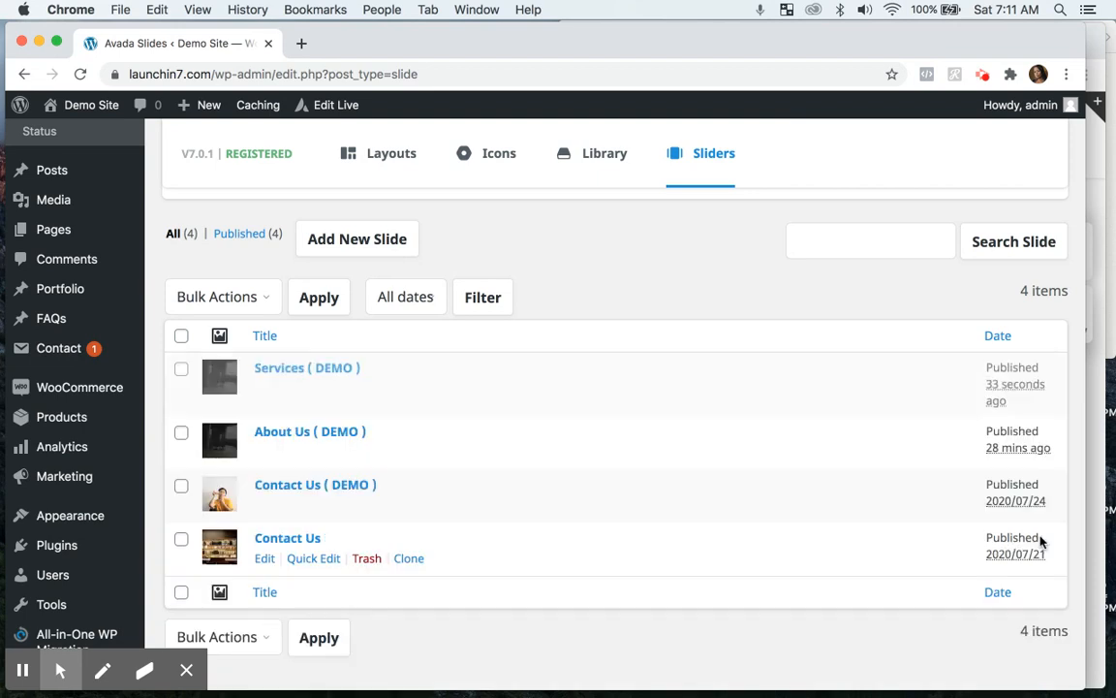
# Open the Services ( DEMO ) slide for full editing and bring up the image selection for its featured image
pyautogui.click(266, 389)
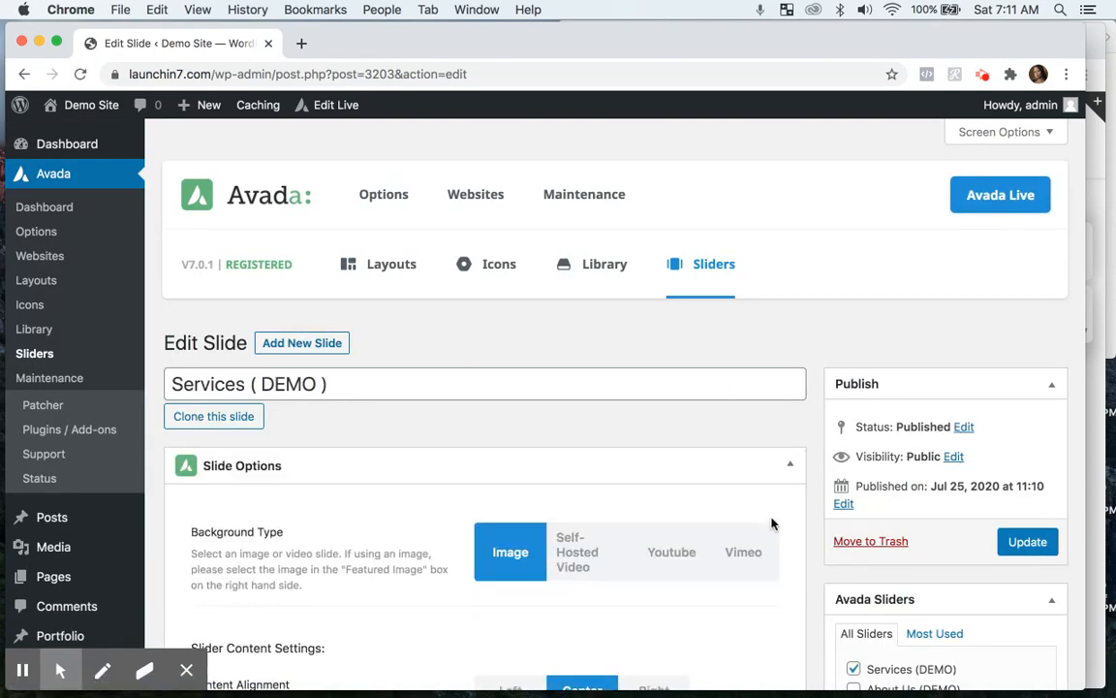
pyautogui.scroll(-2, 756, 568)
pyautogui.scroll(-10, 756, 569)
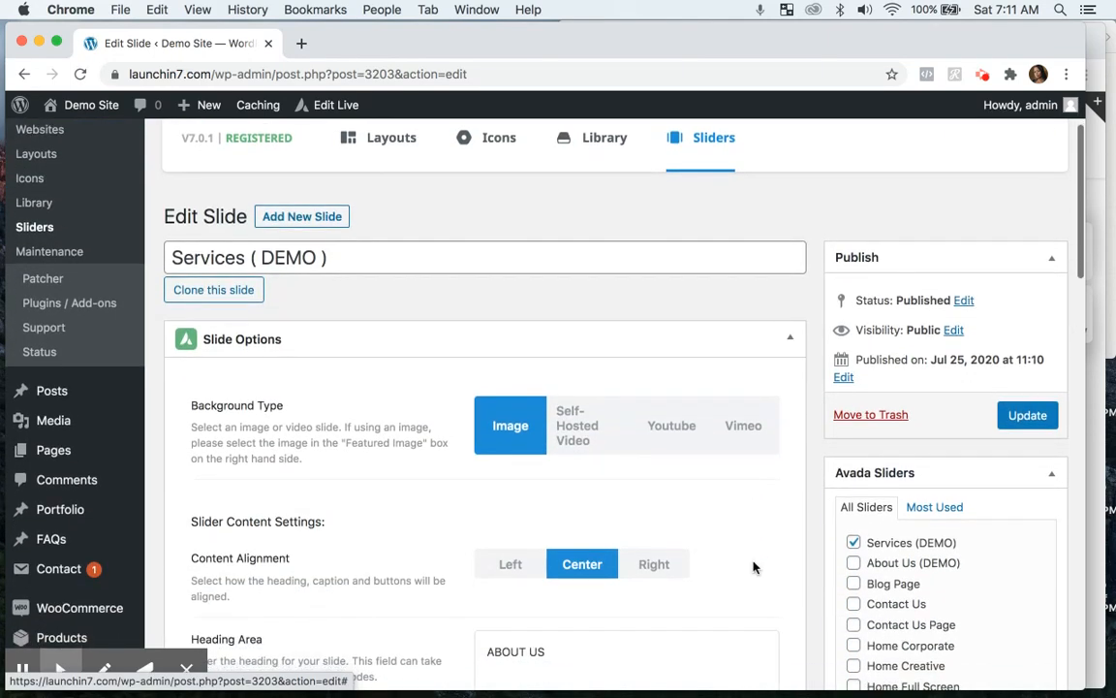
pyautogui.scroll(-1, 756, 569)
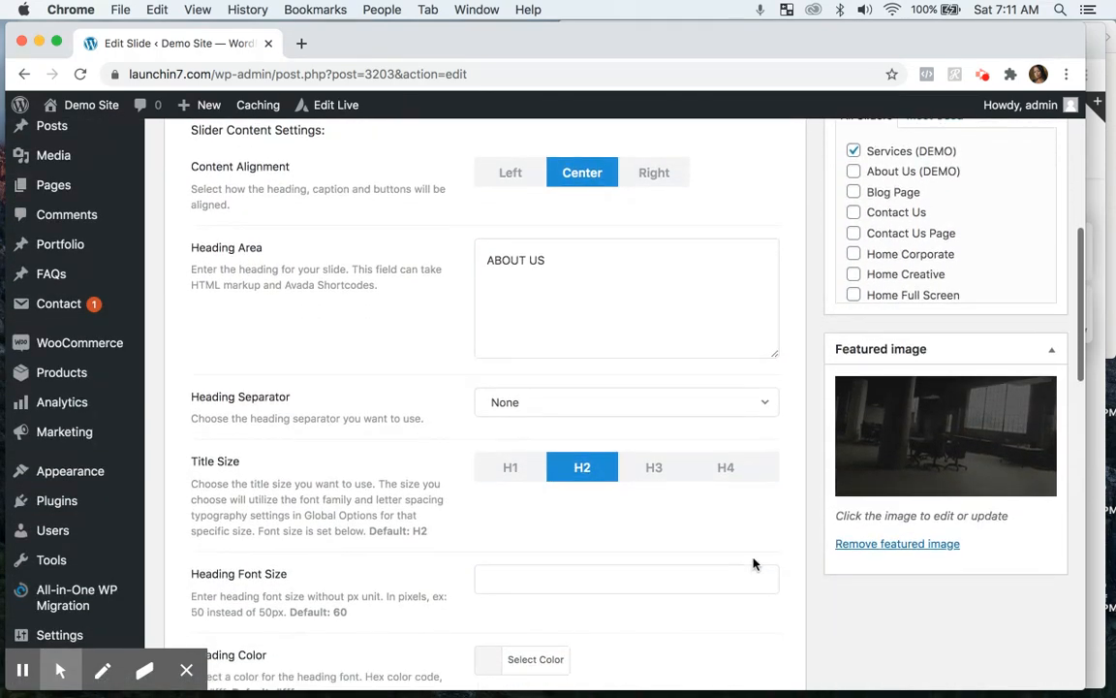
pyautogui.click(969, 436)
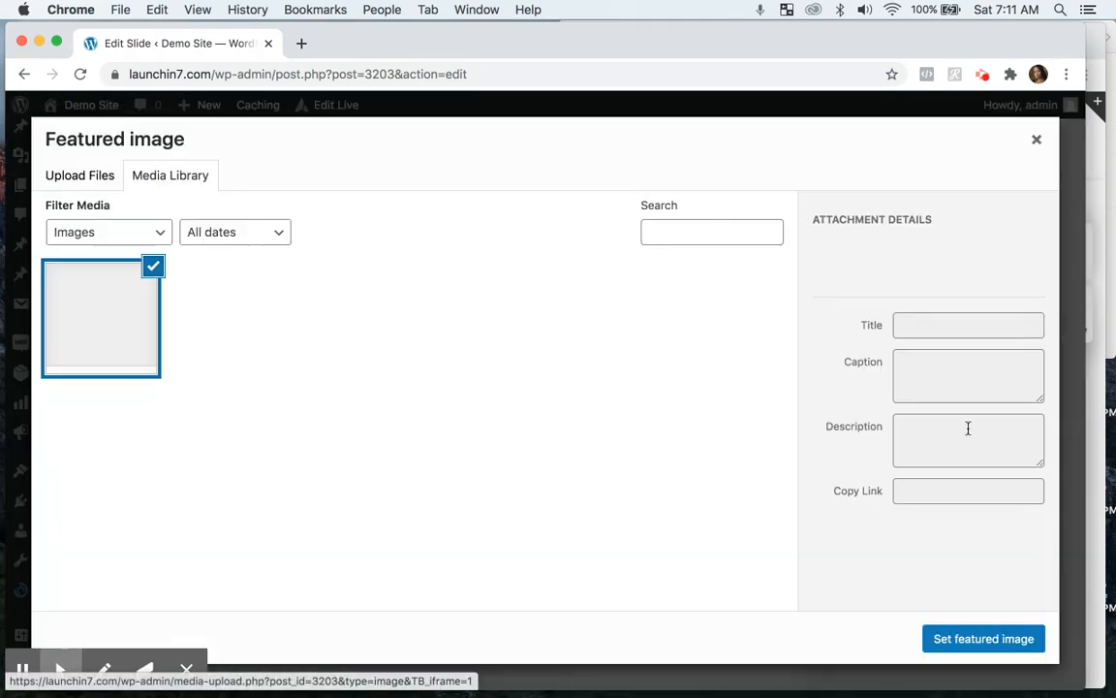
# Check the header image on the Avada Classic Investors page in the reference window, and return to the slide's featured image selection
pyautogui.click(1095, 397)
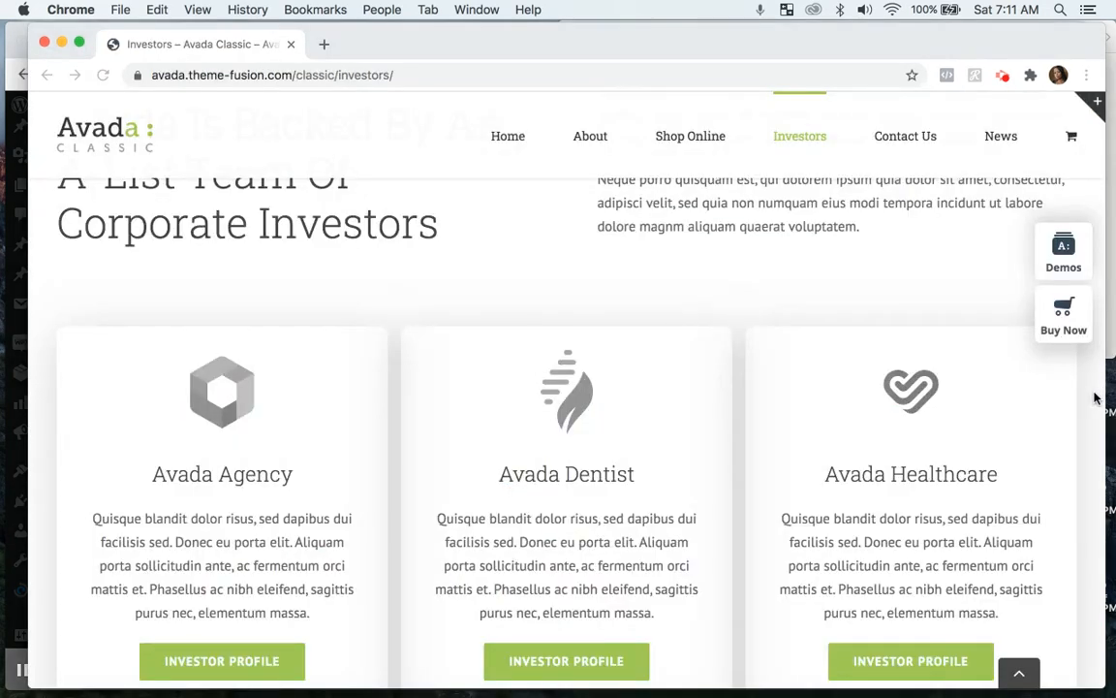
pyautogui.scroll(10, 873, 204)
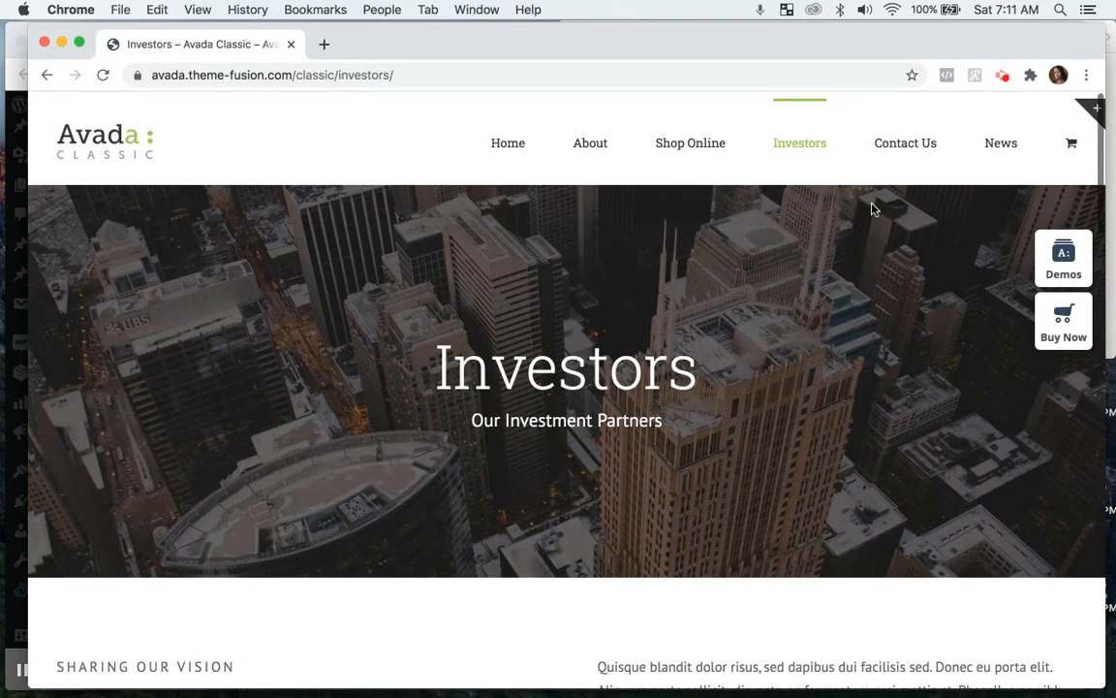
pyautogui.click(12, 60)
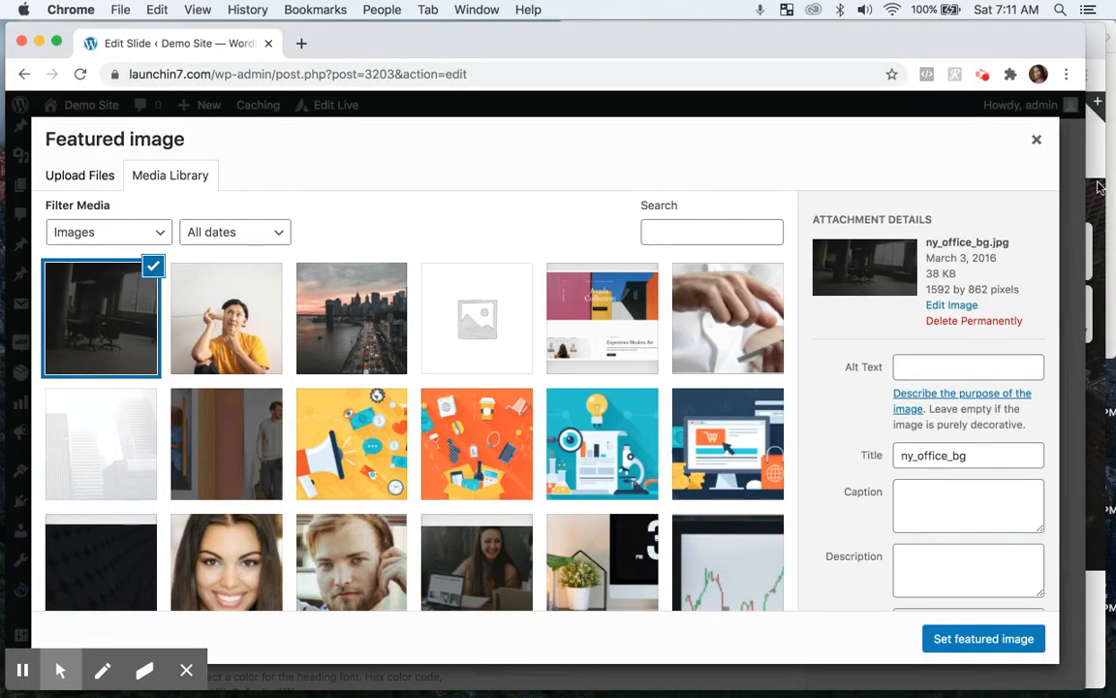
# Find the dark New York skyline picture home_marketing_feats_section_bg.jpg in the media library and set it as the slide's featured image
pyautogui.scroll(-1, 710, 529)
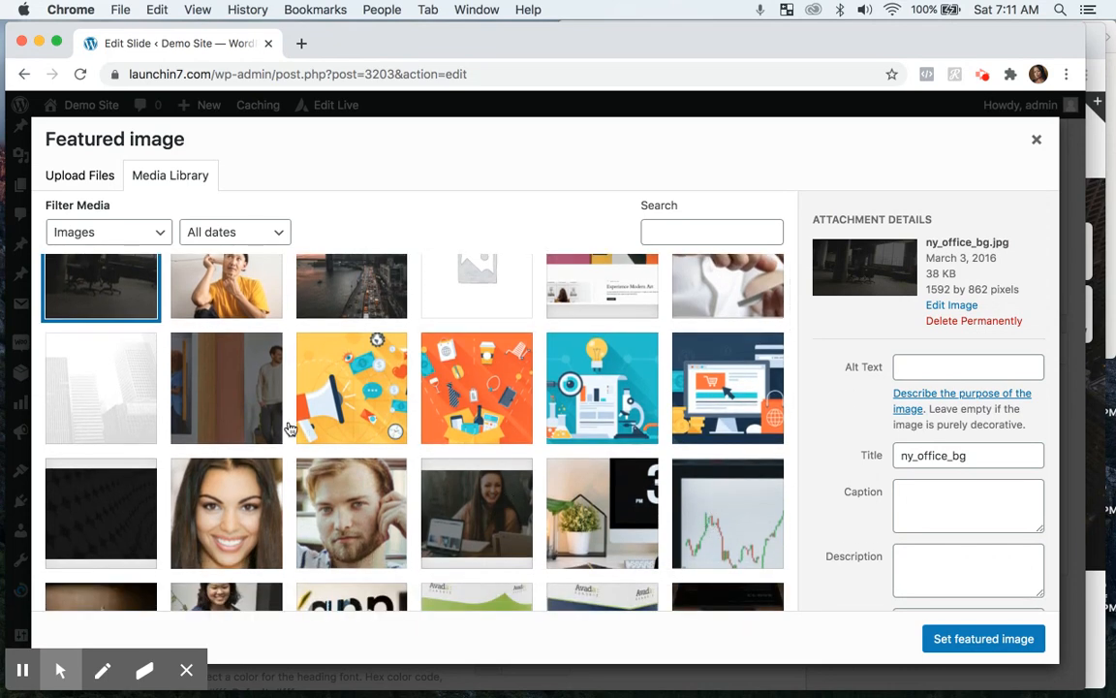
pyautogui.scroll(-3, 310, 465)
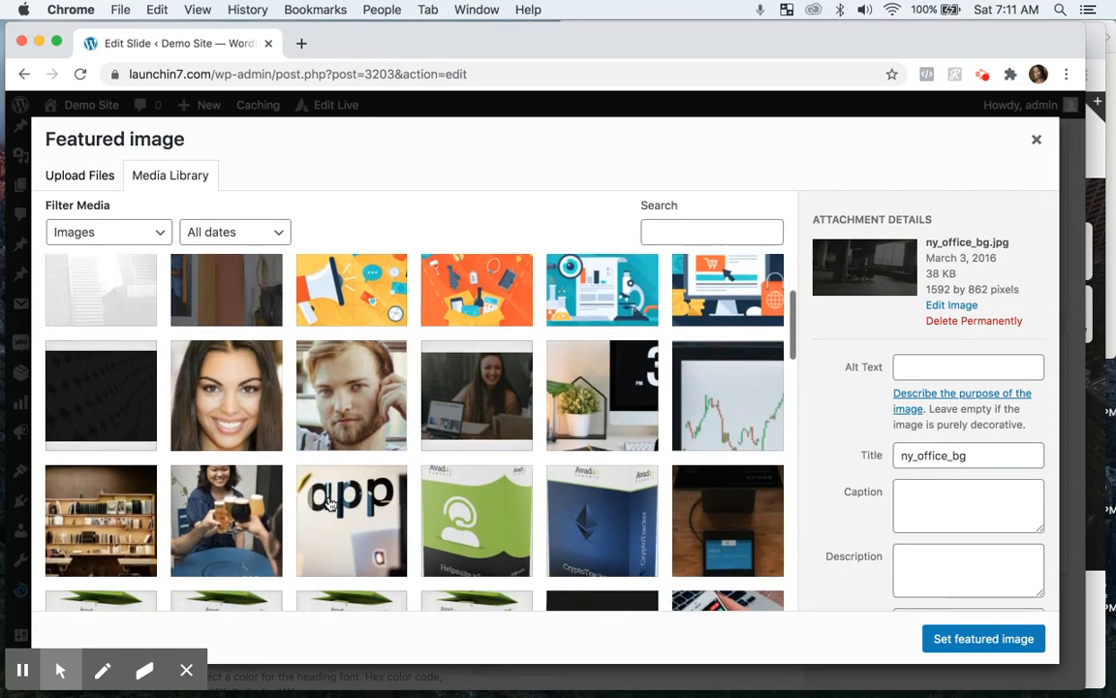
pyautogui.scroll(-5, 330, 504)
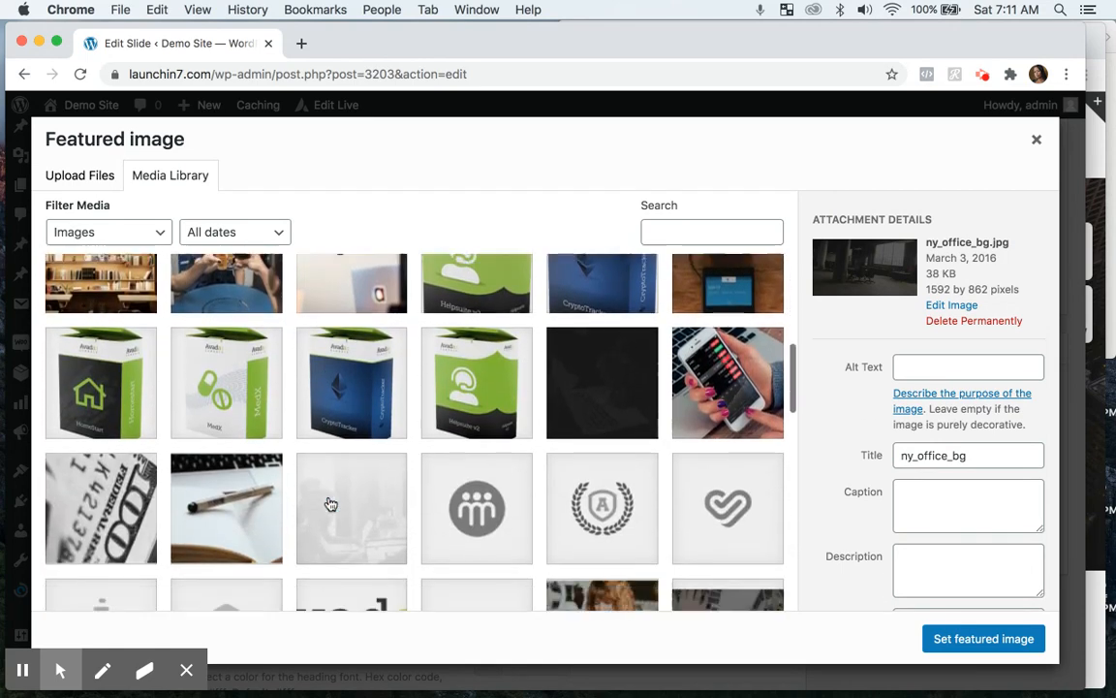
pyautogui.scroll(-8, 331, 504)
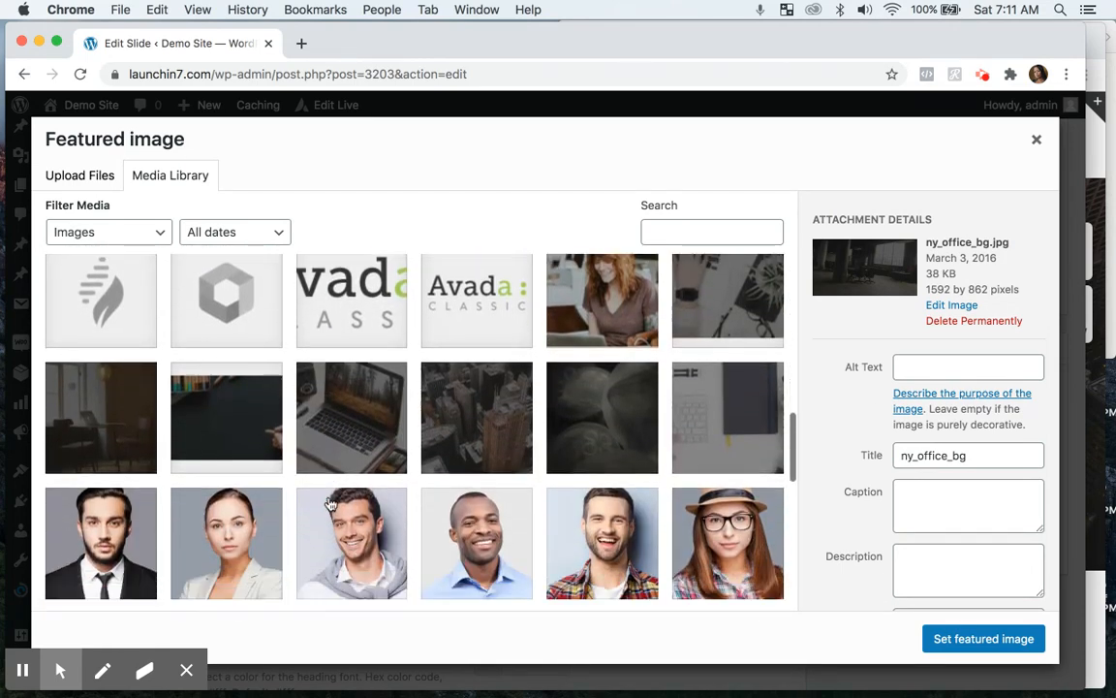
pyautogui.scroll(-3, 331, 504)
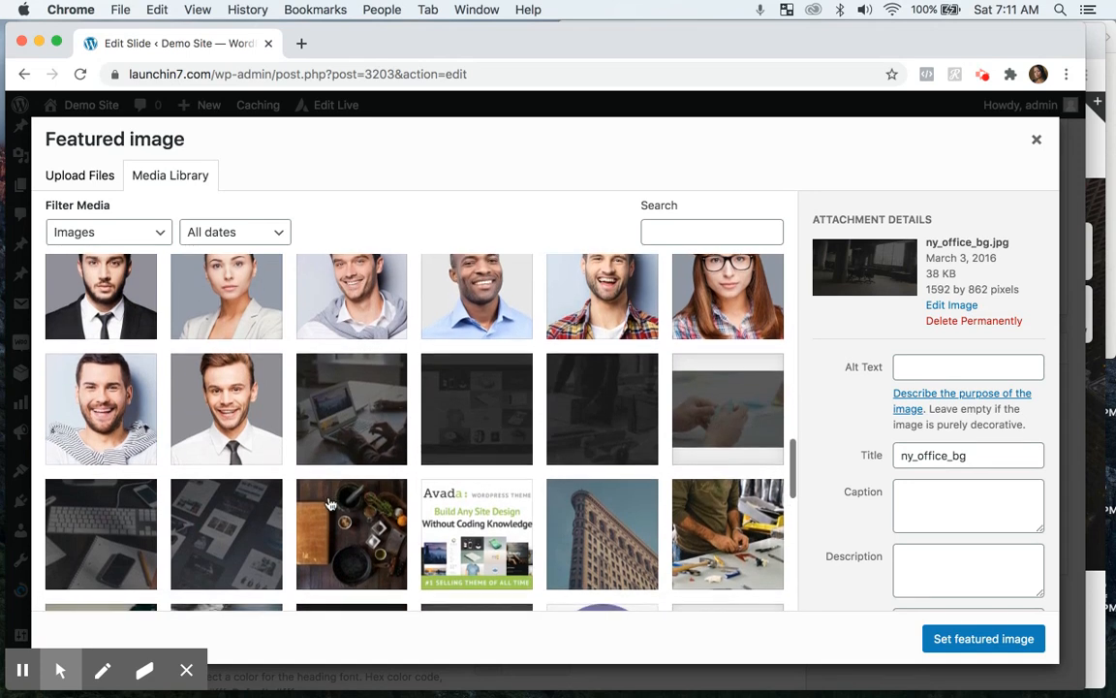
pyautogui.scroll(-3, 331, 504)
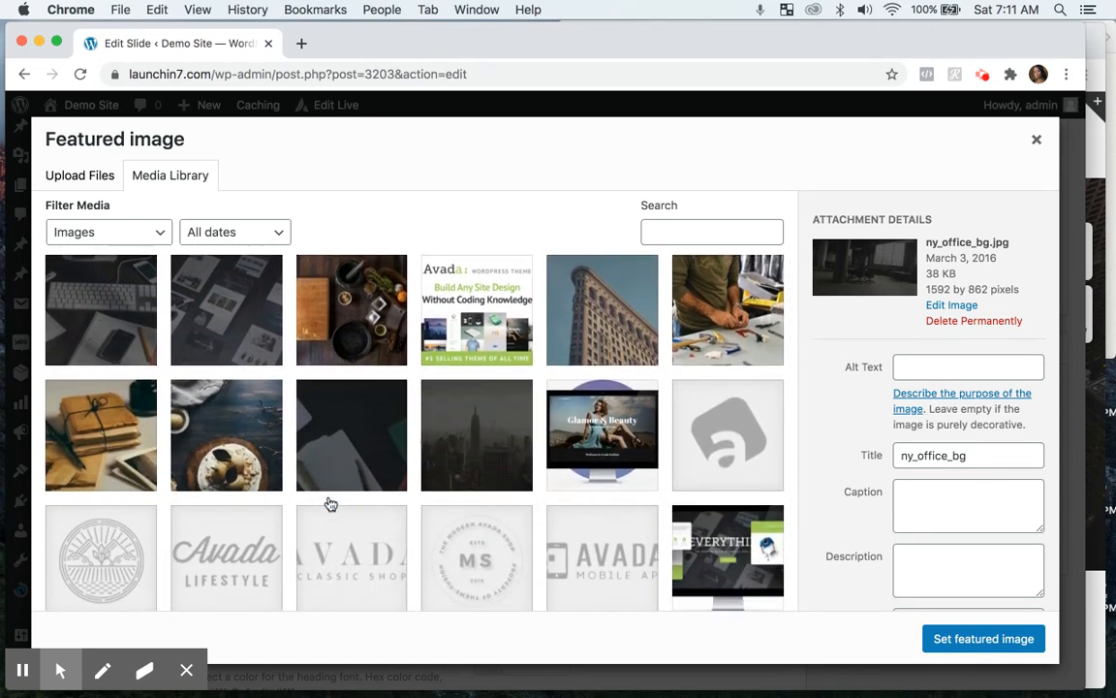
pyautogui.scroll(-1, 331, 504)
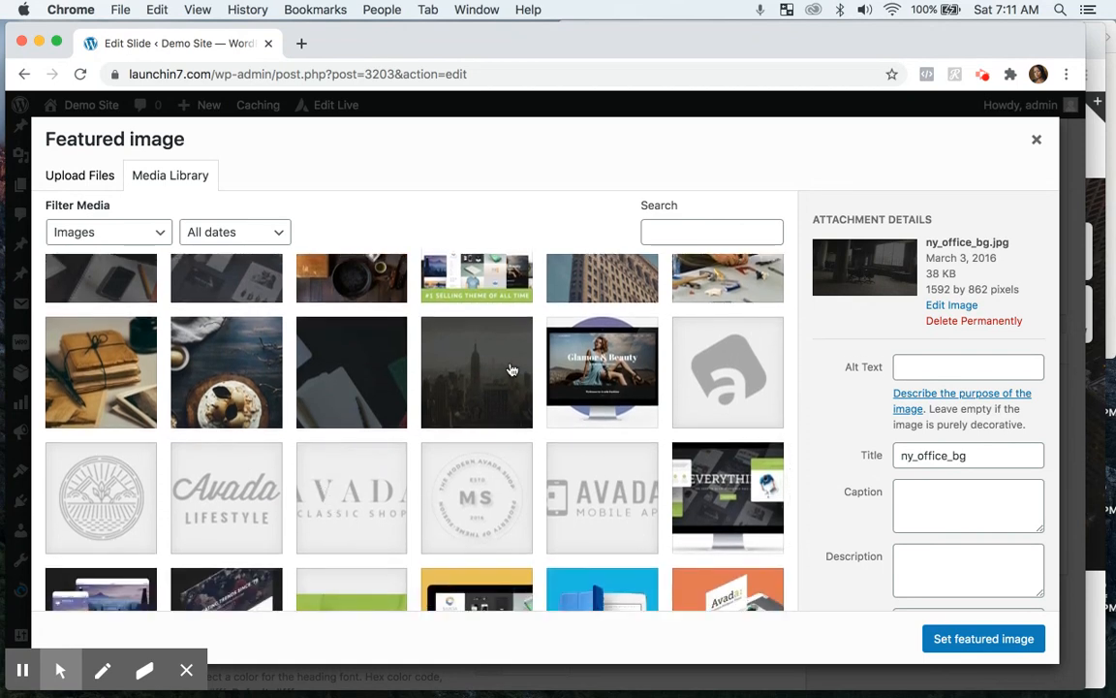
pyautogui.click(512, 371)
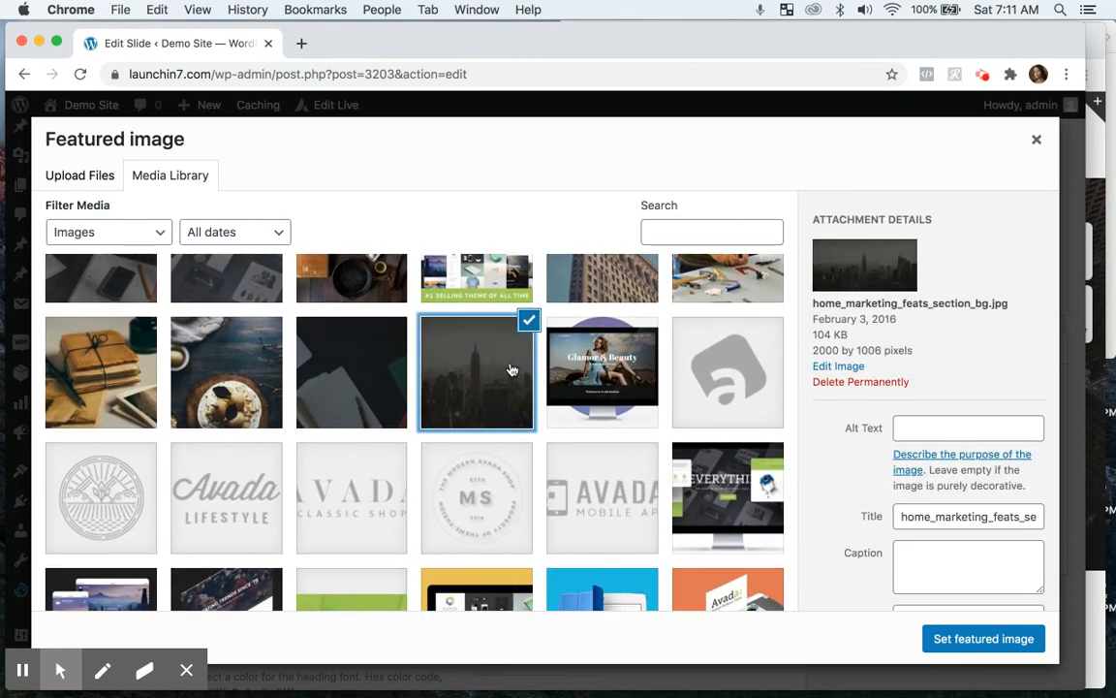
pyautogui.scroll(-6, 518, 483)
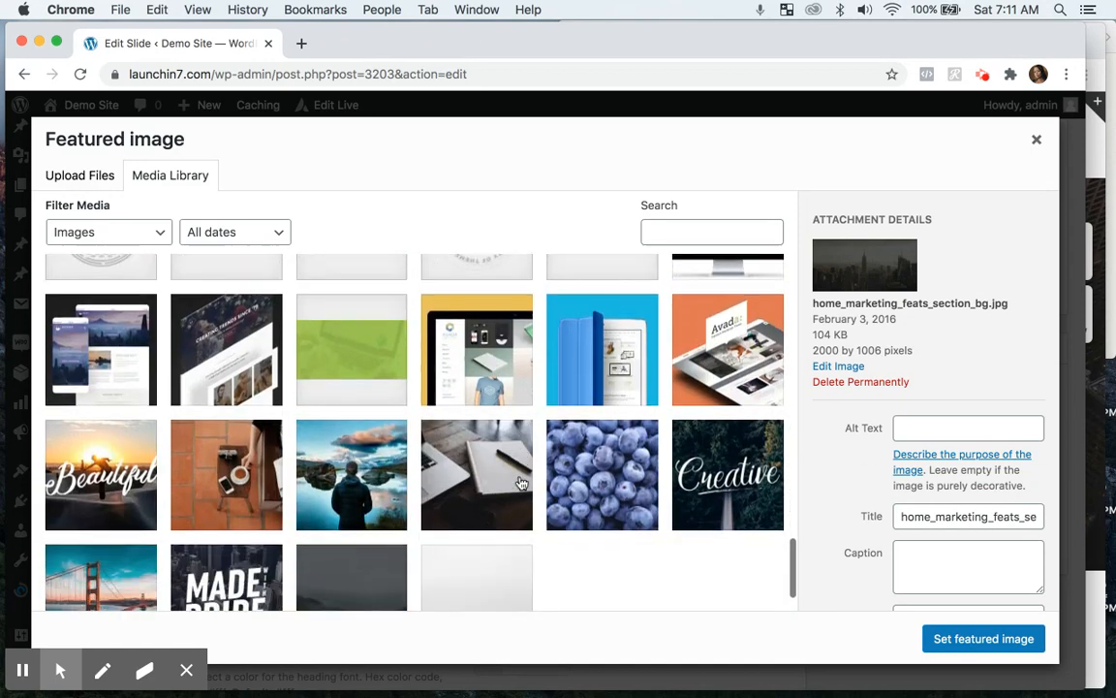
pyautogui.scroll(-1, 521, 483)
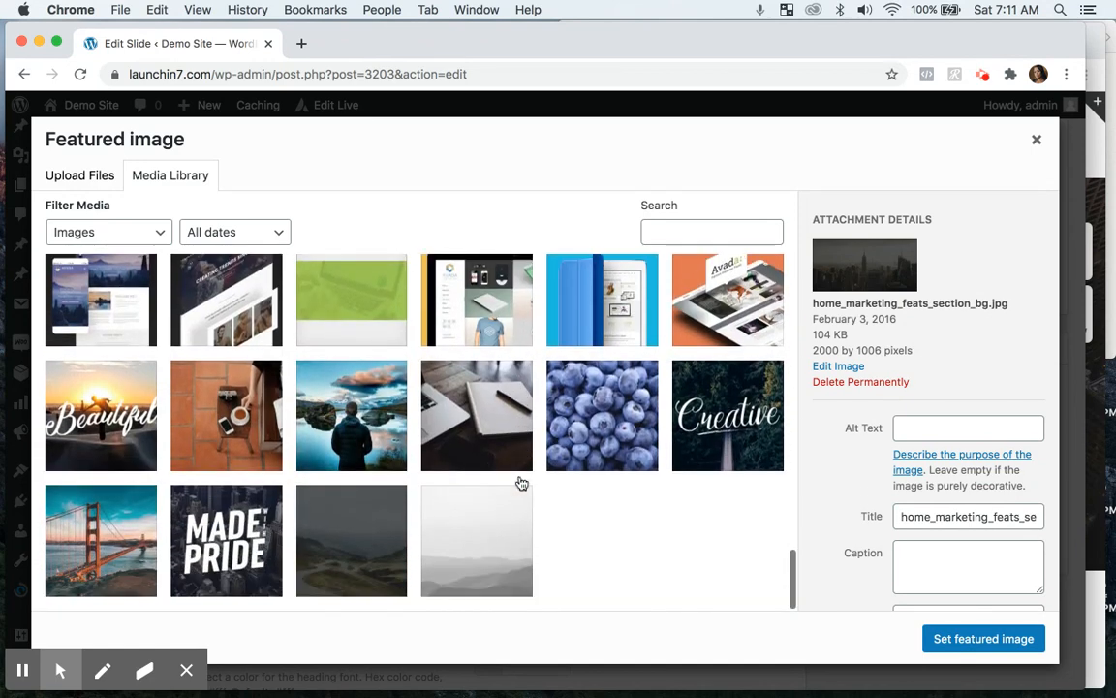
pyautogui.click(959, 639)
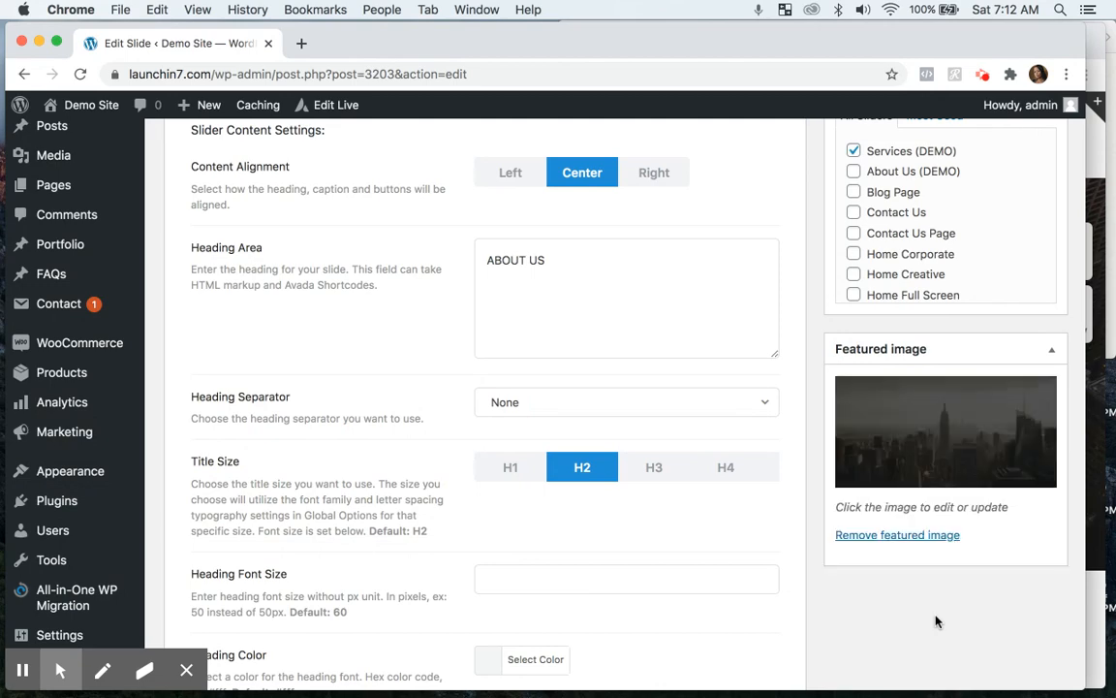
# Replace the slide's heading text with "SERVICES"
pyautogui.click(611, 319)
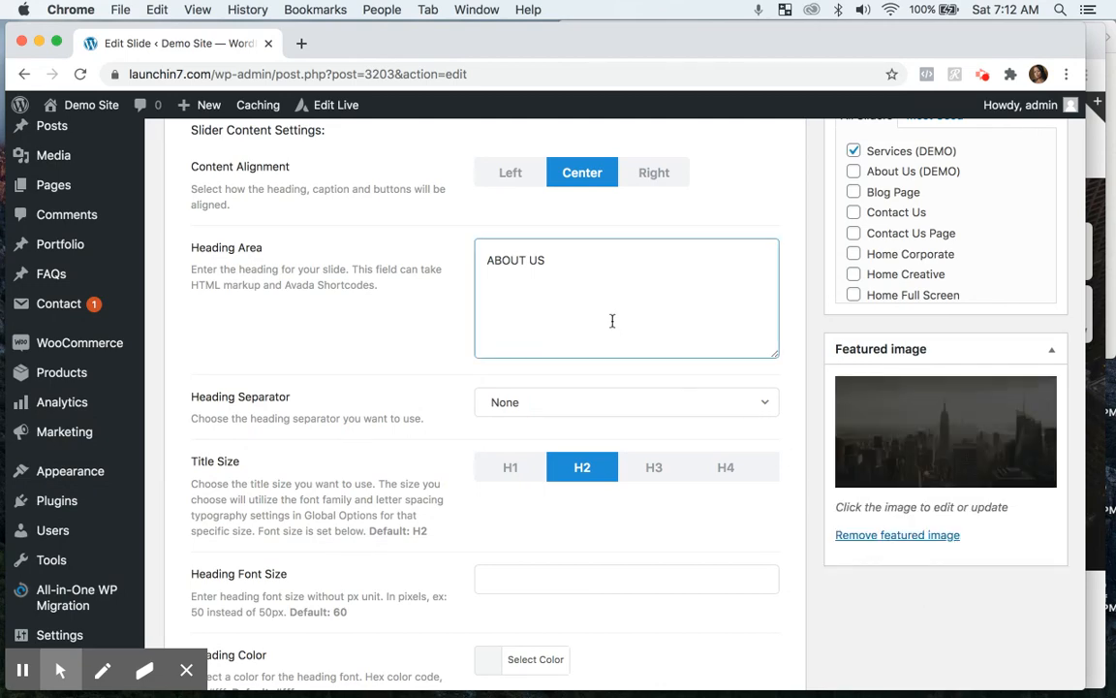
pyautogui.scroll(-1, 614, 314)
pyautogui.scroll(5, 613, 317)
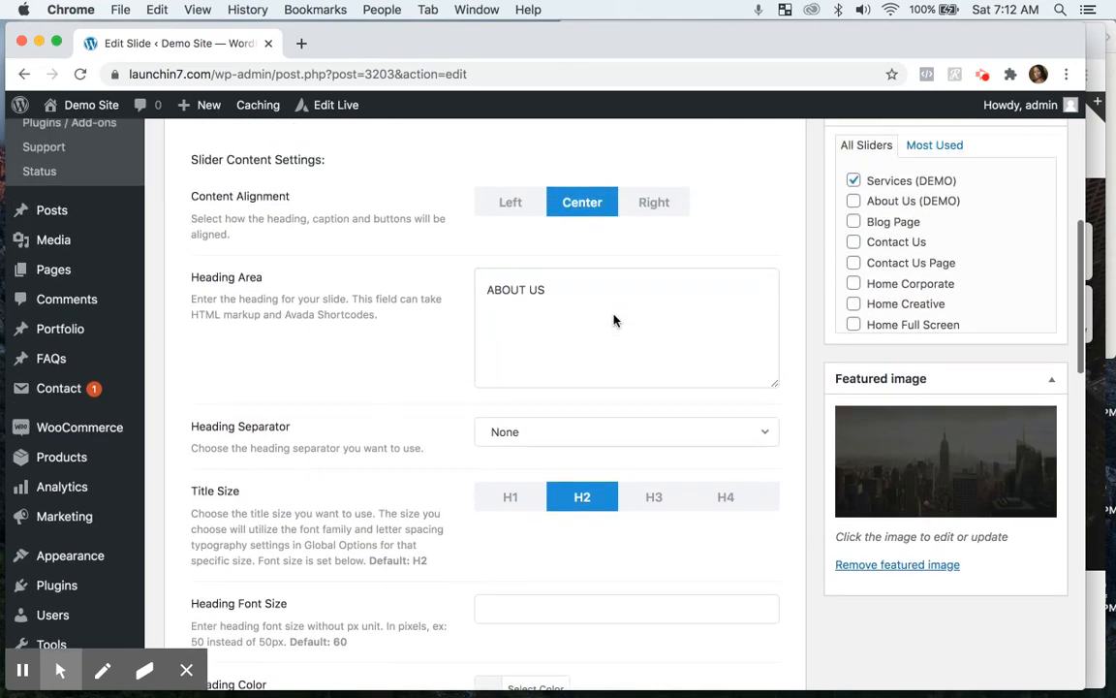
pyautogui.click(488, 336)
pyautogui.moveTo(488, 335); pyautogui.dragTo(550, 333)
pyautogui.write('SERVICES')
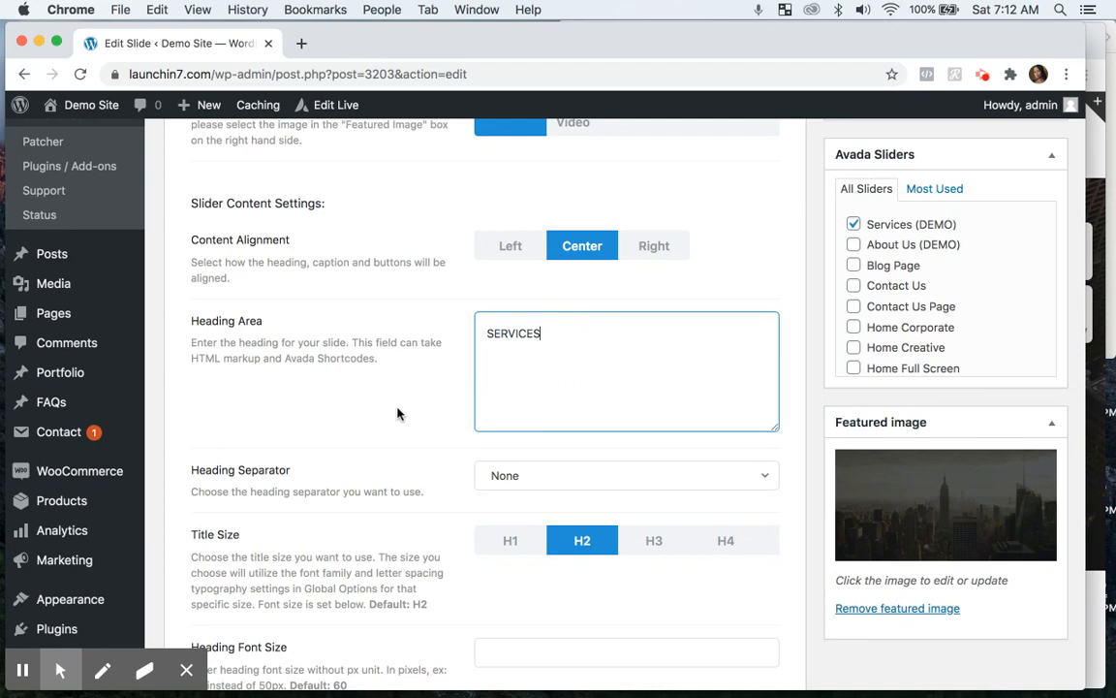
pyautogui.click(398, 414)
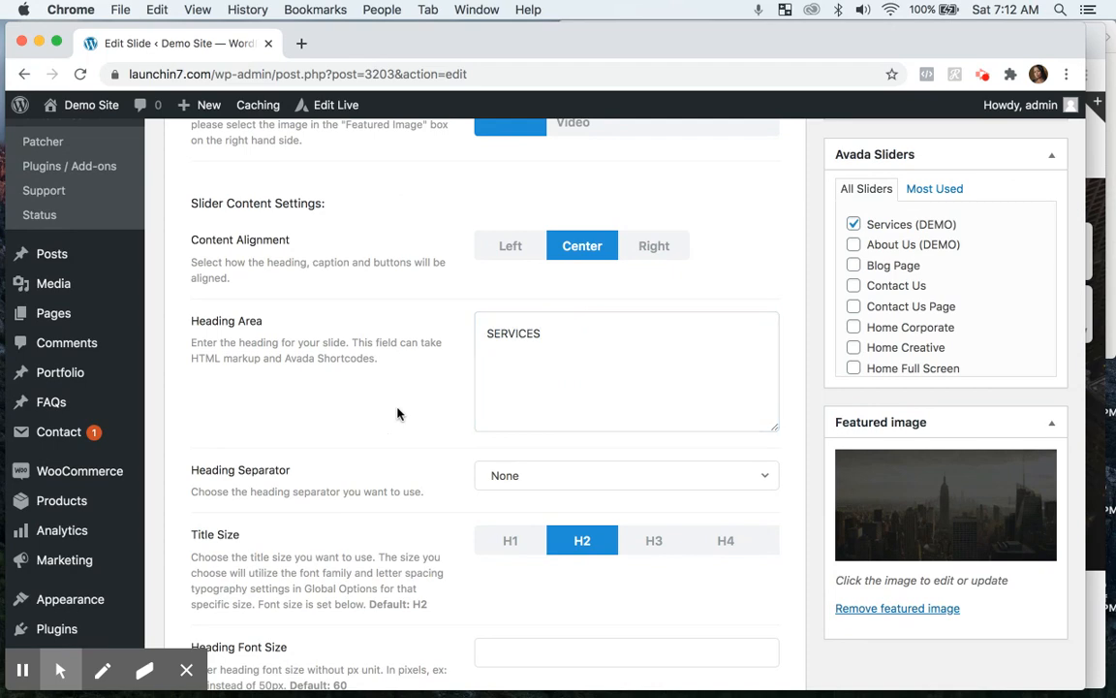
# Replace the slide's caption text with "We Can Help In So Many Ways"
pyautogui.scroll(-10, 398, 410)
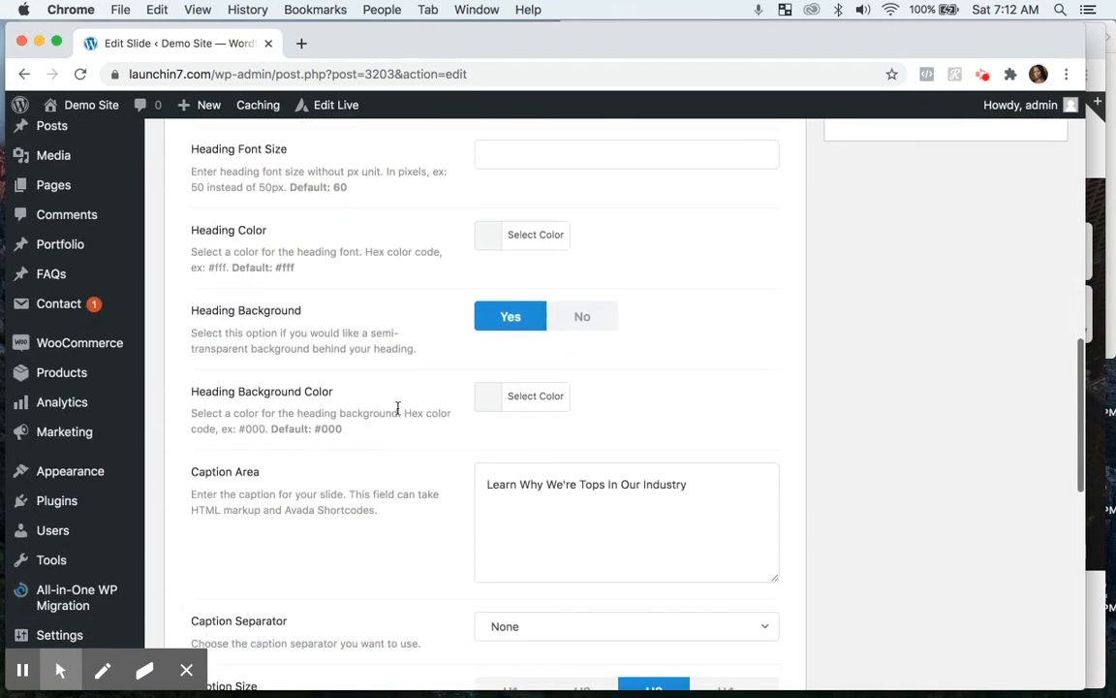
pyautogui.tripleClick(518, 484)
pyautogui.write('We Can Help In So Many Ways')
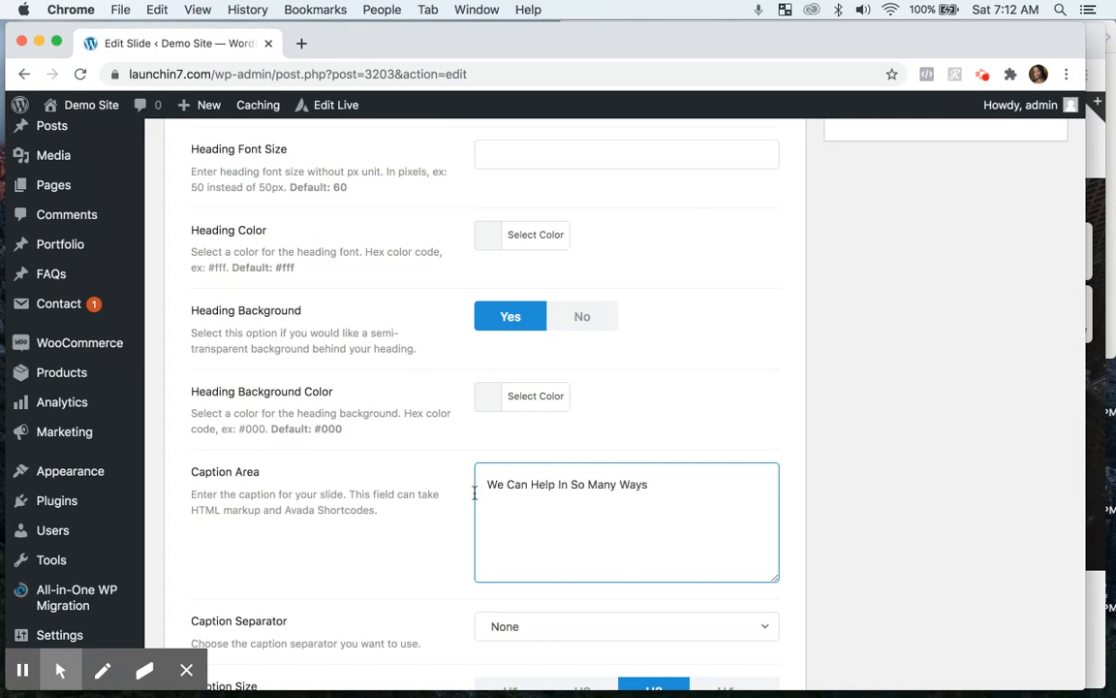
# Look over the slide's remaining caption and link settings and update the Services ( DEMO ) slide
pyautogui.scroll(-10, 444, 514)
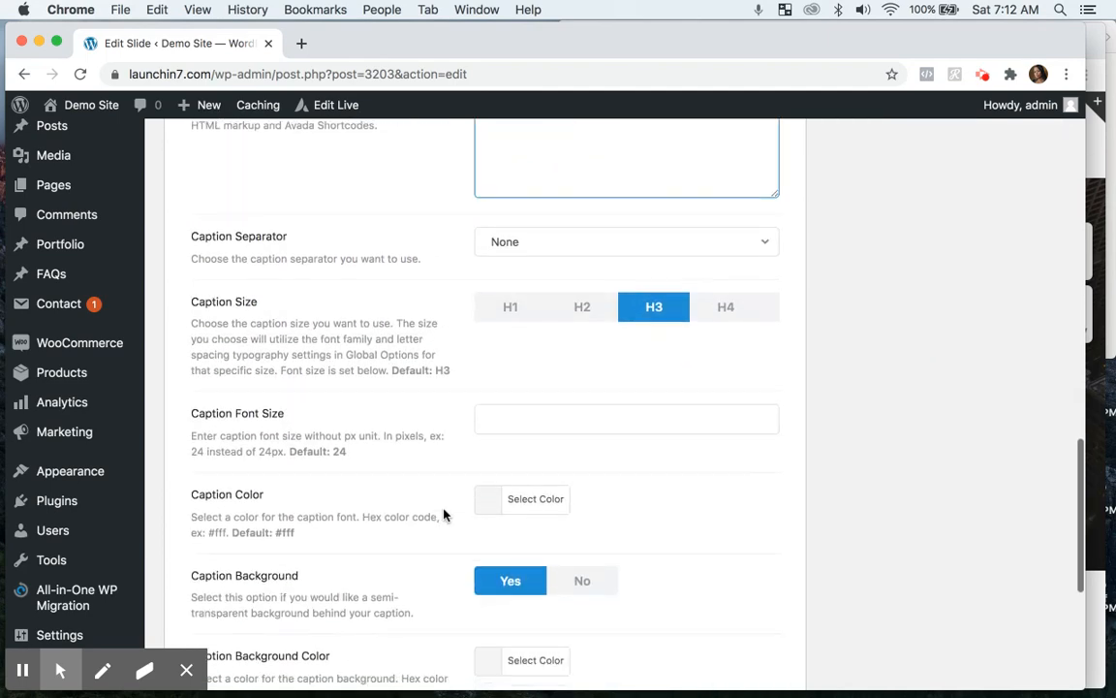
pyautogui.scroll(-5, 444, 515)
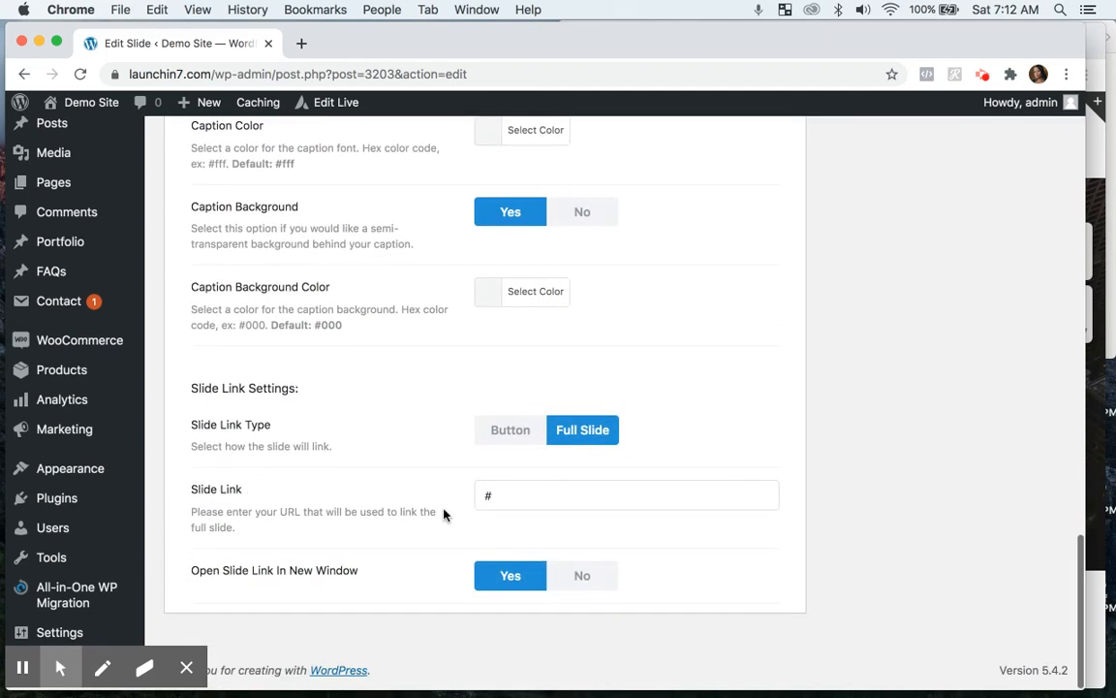
pyautogui.scroll(1, 443, 515)
pyautogui.scroll(15, 444, 515)
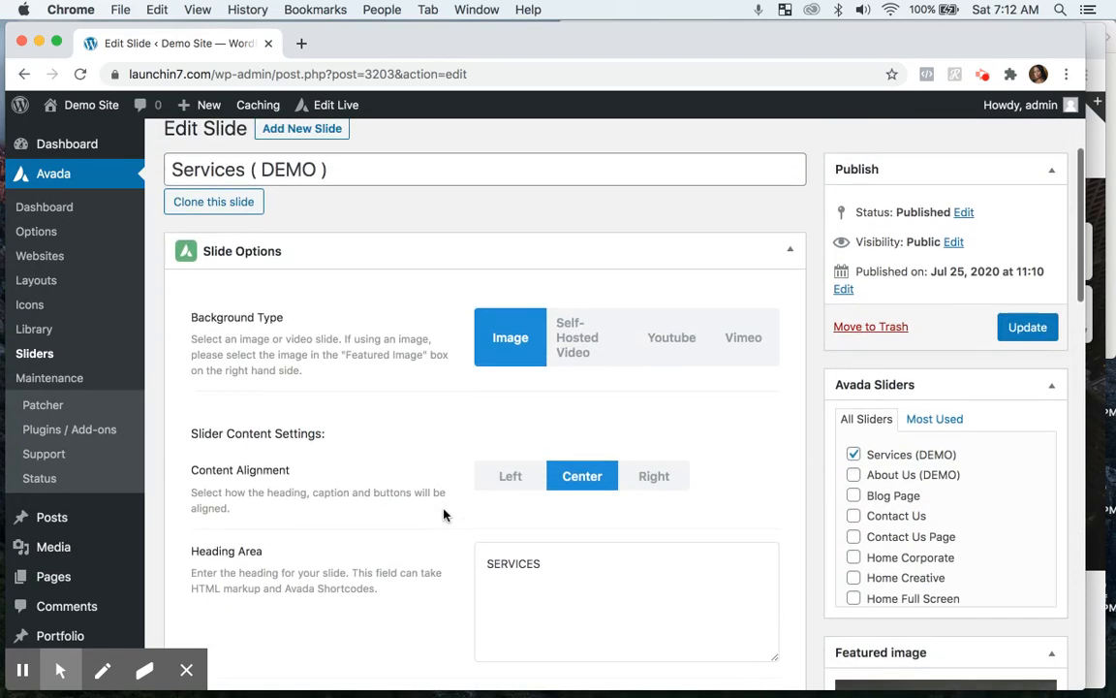
pyautogui.click(1028, 384)
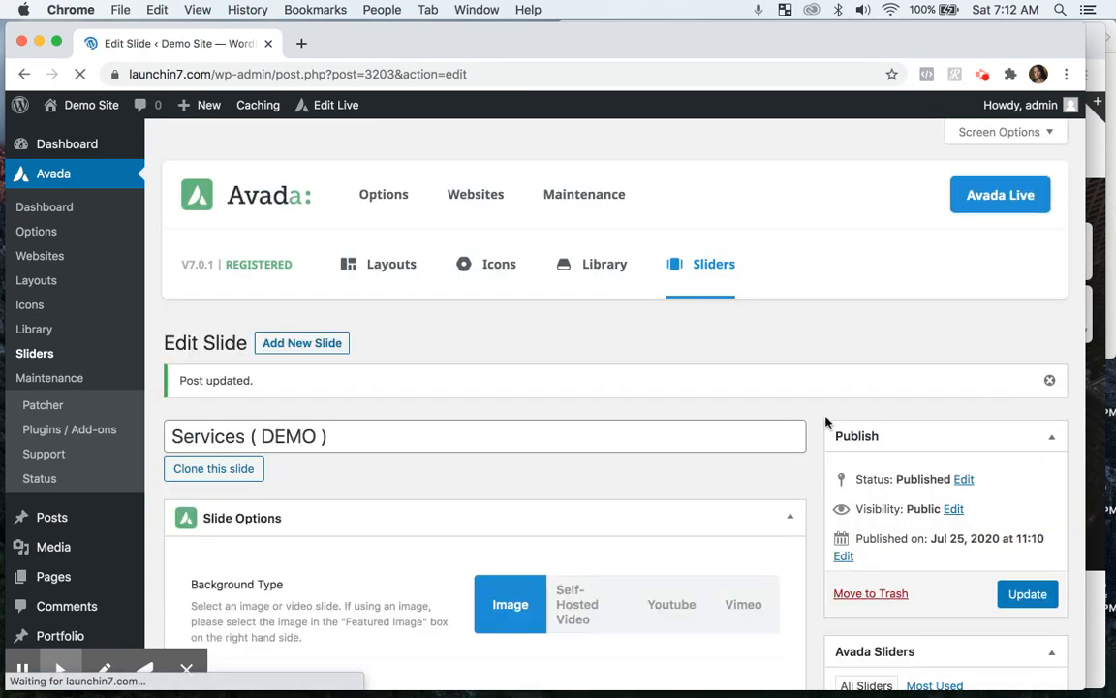
# Go to the list of all pages and open the Services page for editing
pyautogui.scroll(-1, 705, 514)
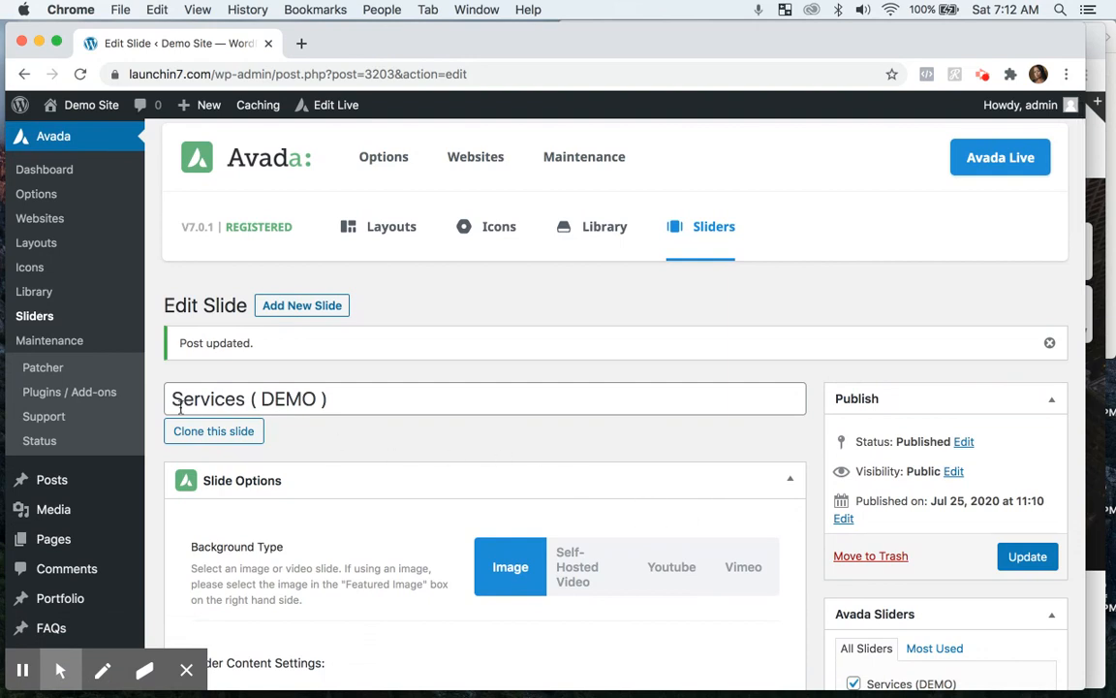
pyautogui.moveTo(73, 538)
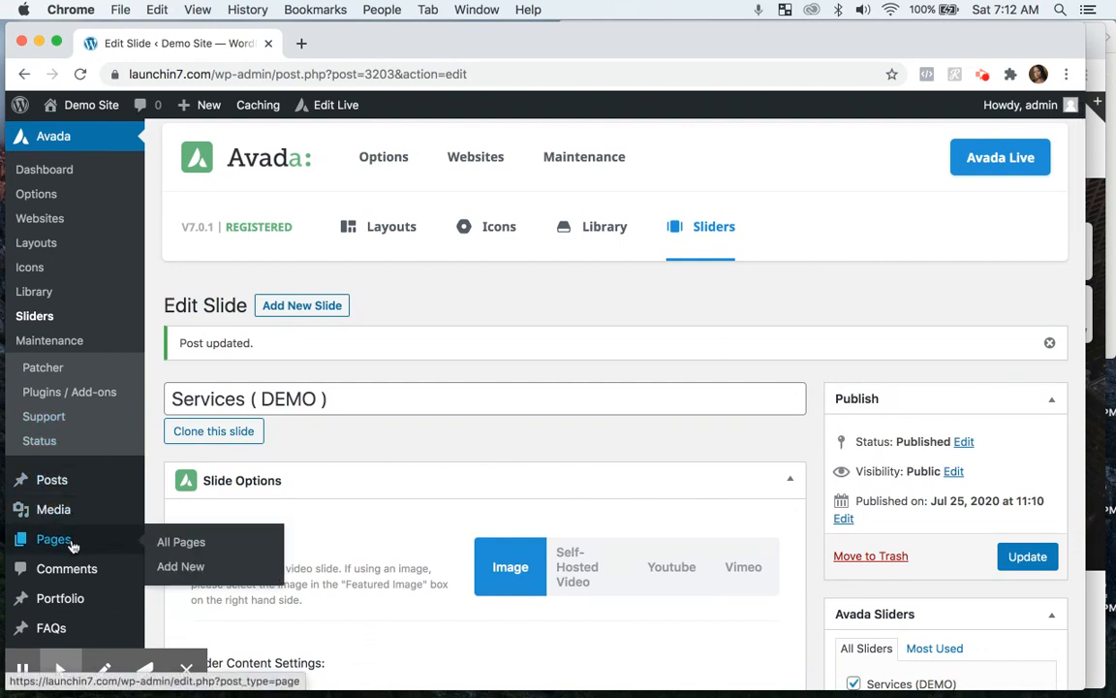
pyautogui.click(201, 545)
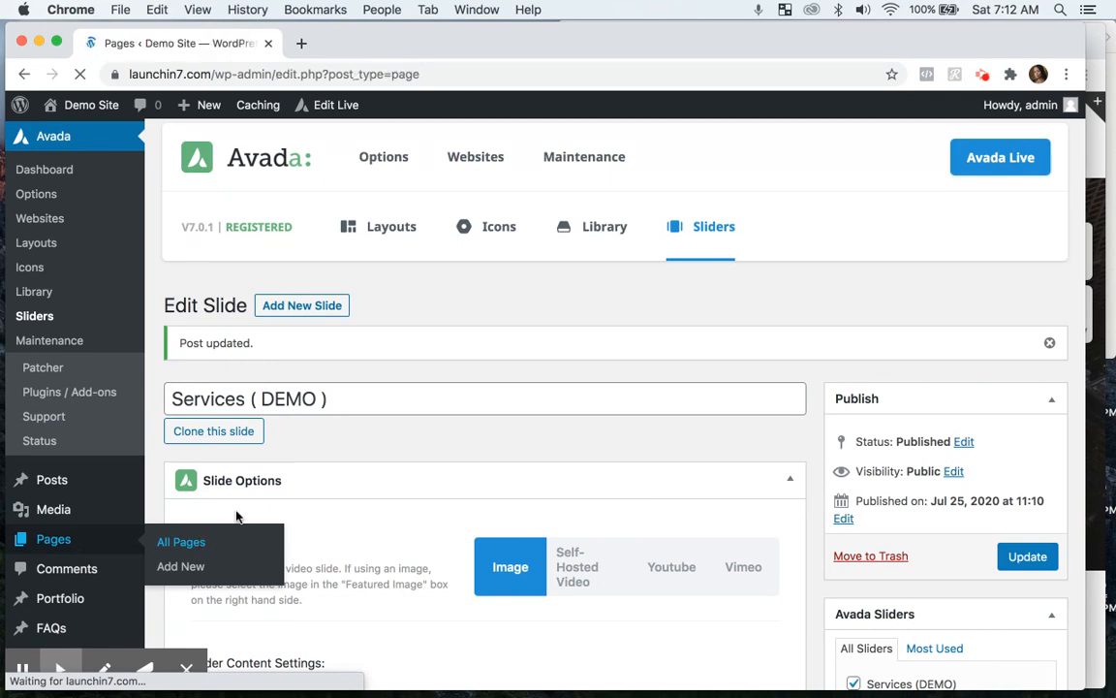
pyautogui.scroll(-5, 334, 498)
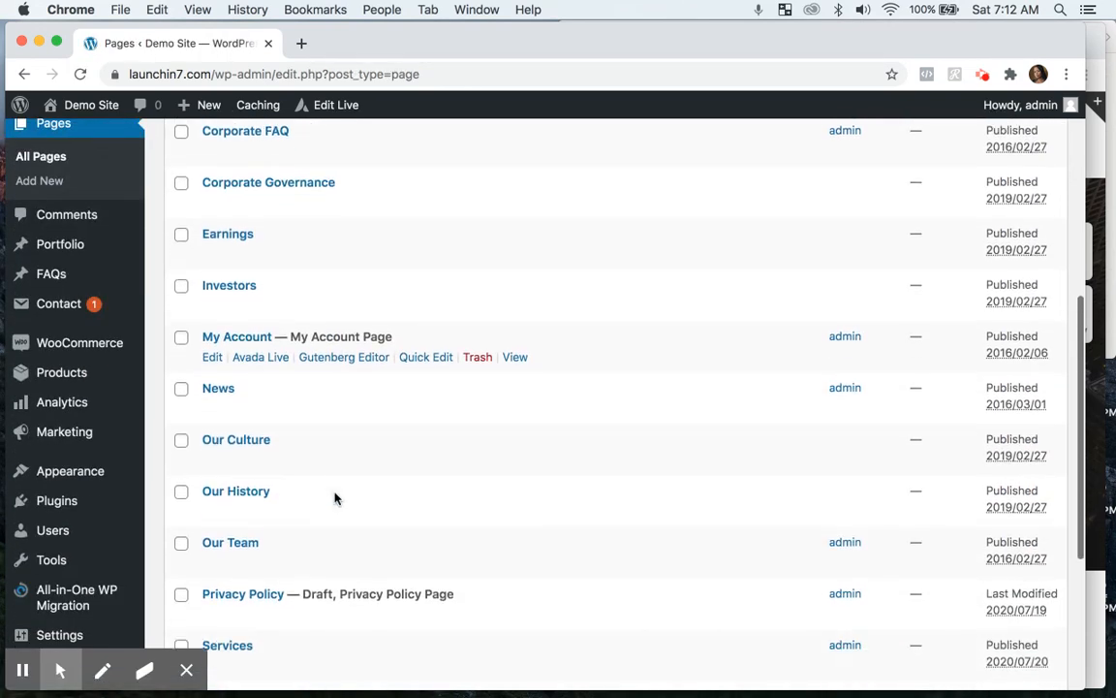
pyautogui.scroll(-3, 335, 498)
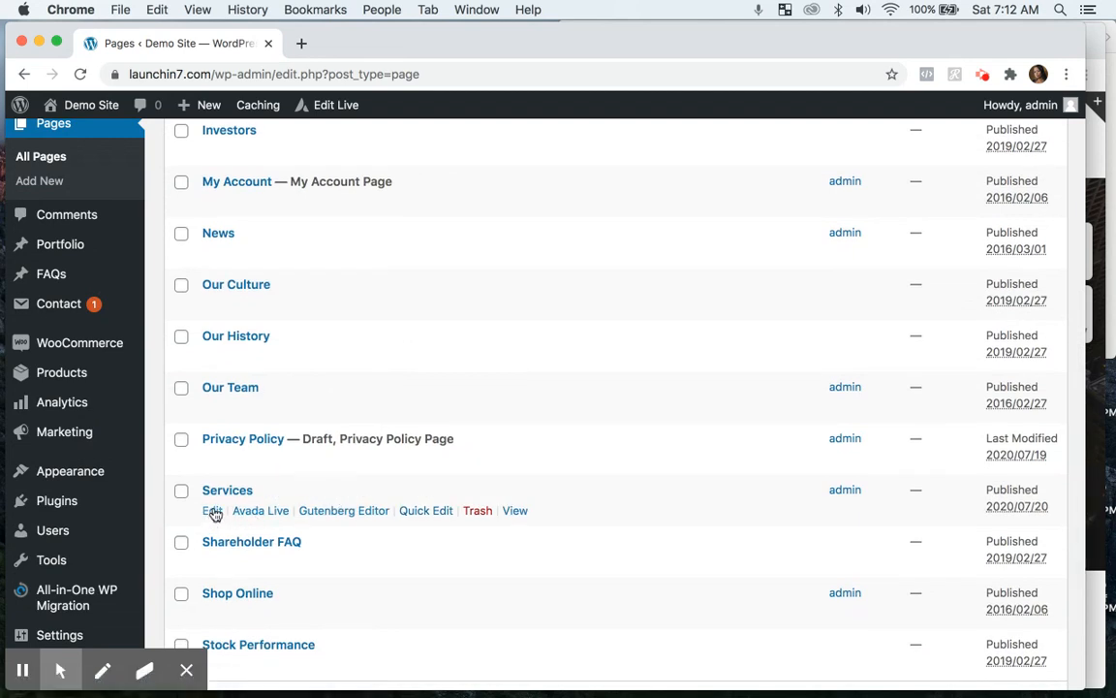
pyautogui.click(212, 510)
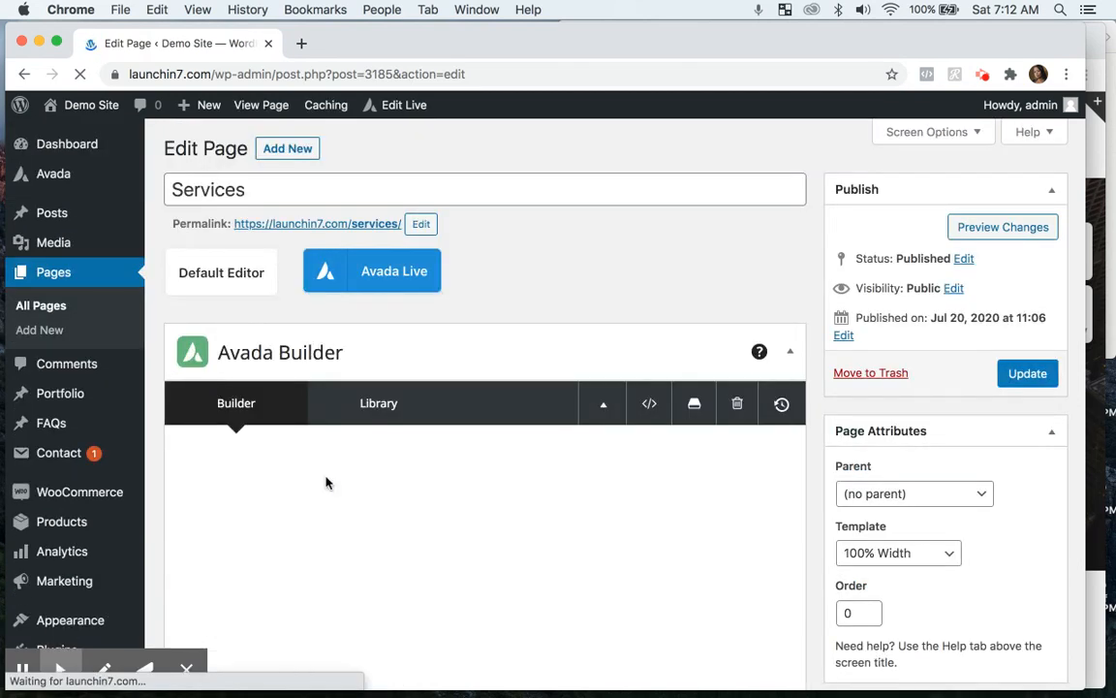
# In the Services page's Avada page options, set the slider type to Avada Slider and choose the Services (DEMO) (#105) slider
pyautogui.scroll(-3, 349, 524)
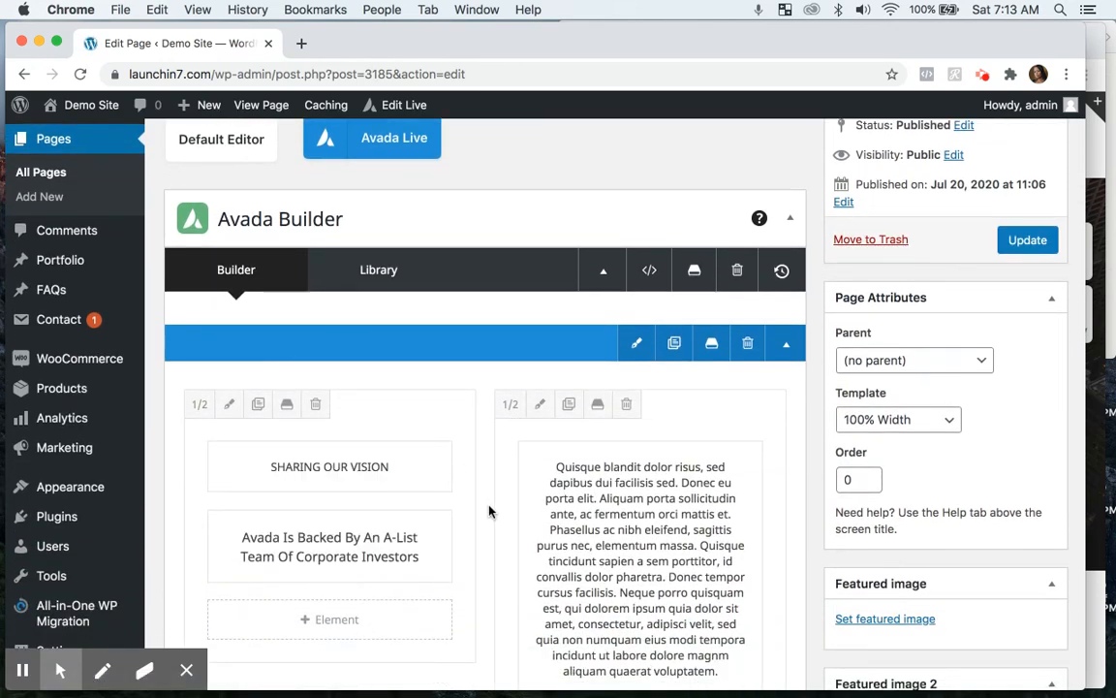
pyautogui.scroll(-5, 590, 595)
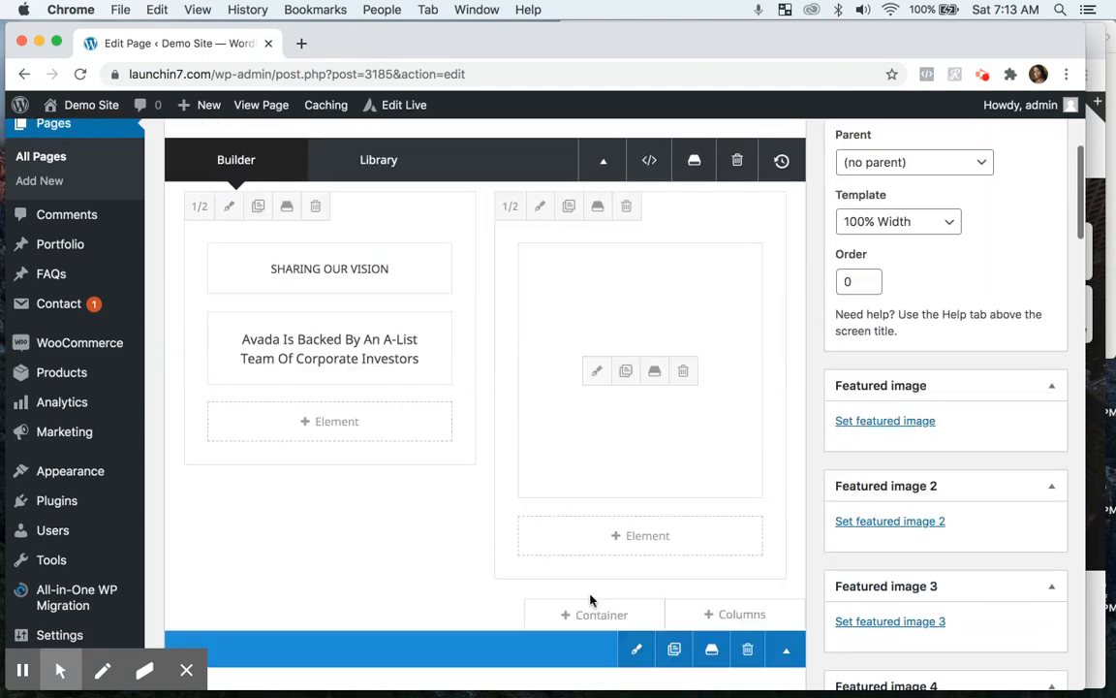
pyautogui.scroll(-15, 590, 601)
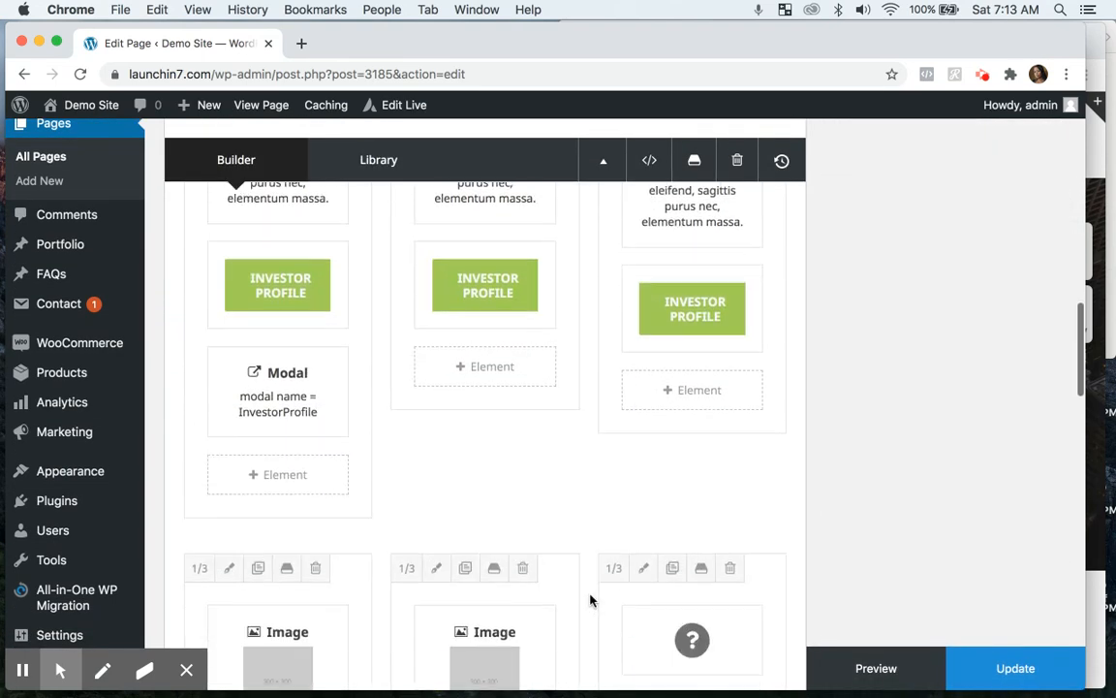
pyautogui.scroll(-15, 590, 601)
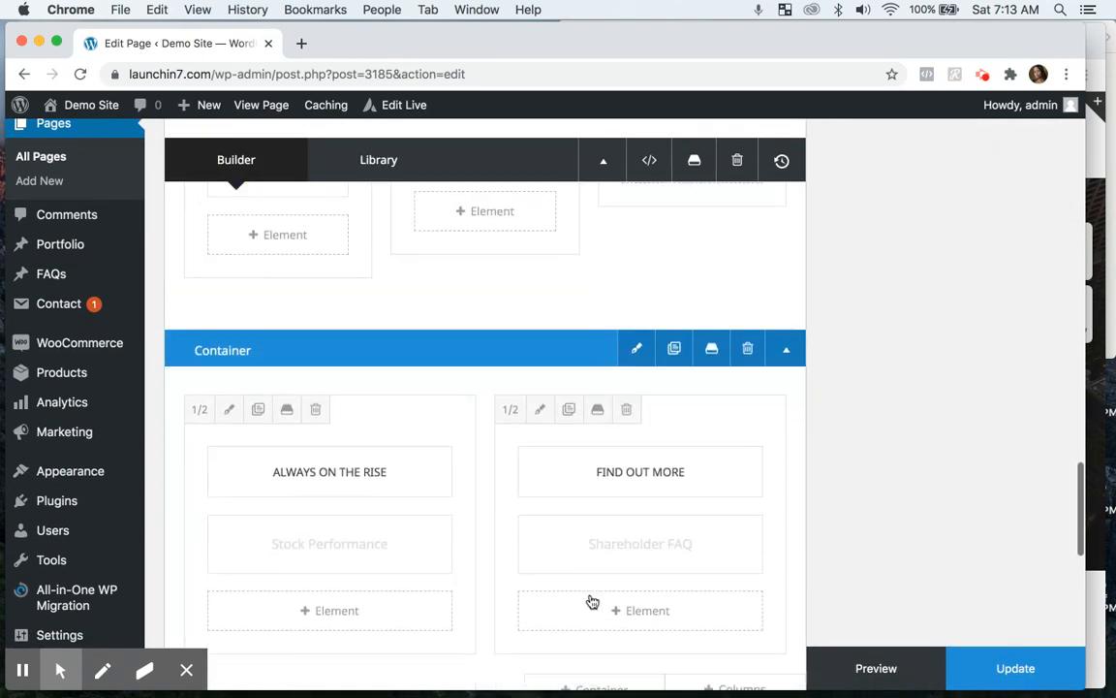
pyautogui.scroll(-5, 590, 599)
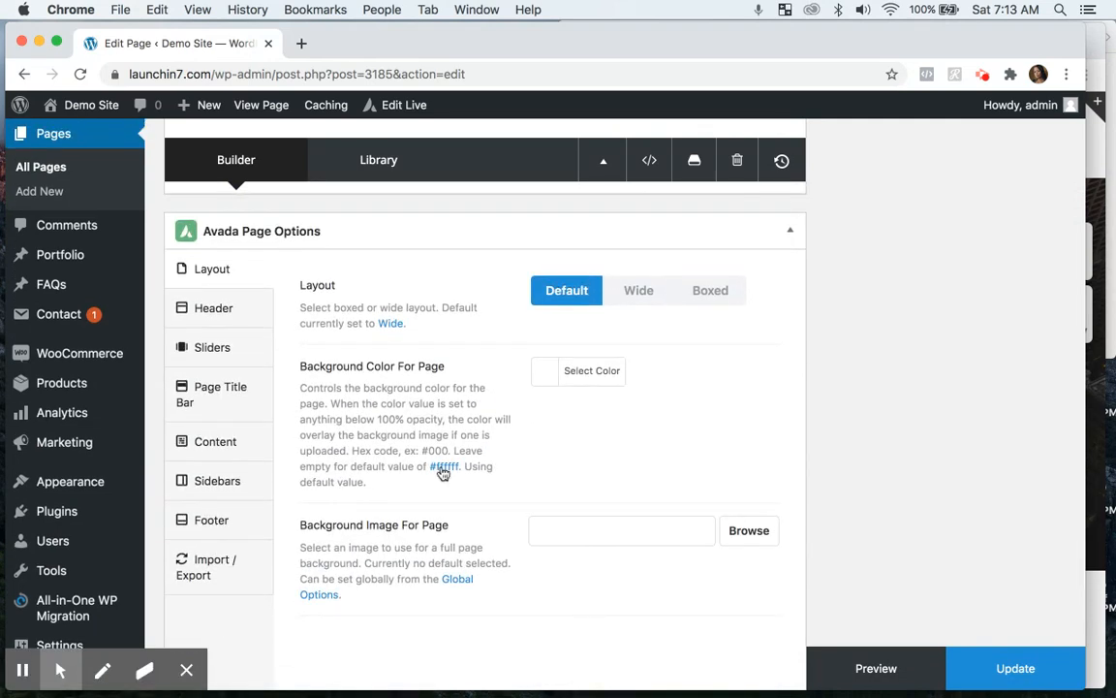
pyautogui.click(223, 353)
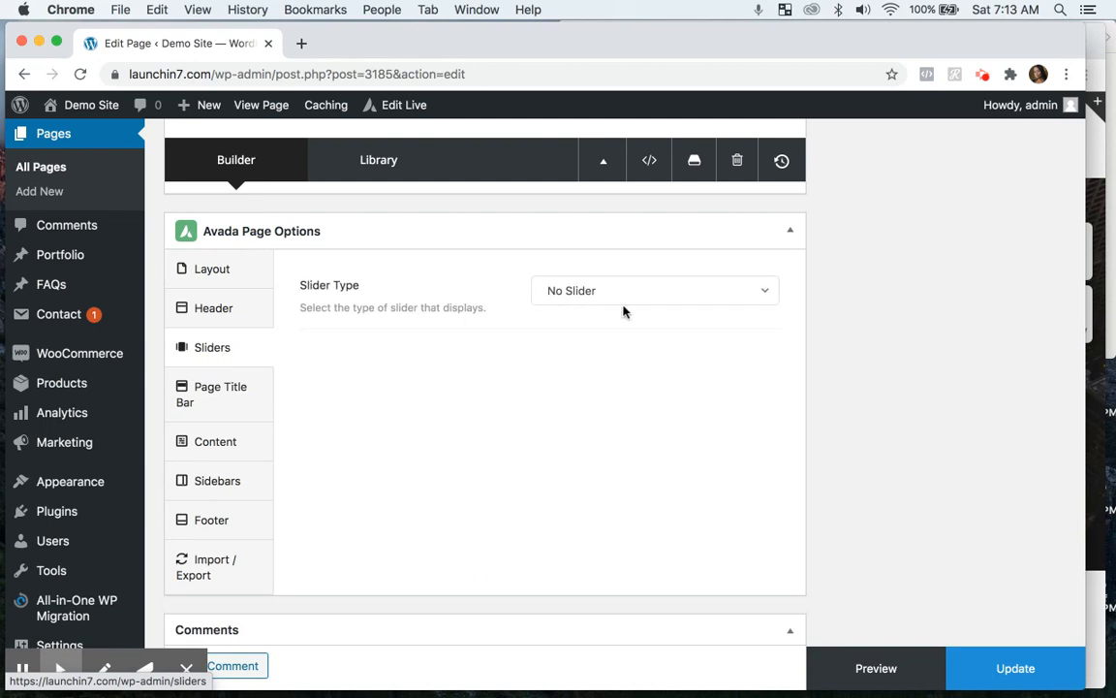
pyautogui.click(768, 299)
pyautogui.click(751, 356)
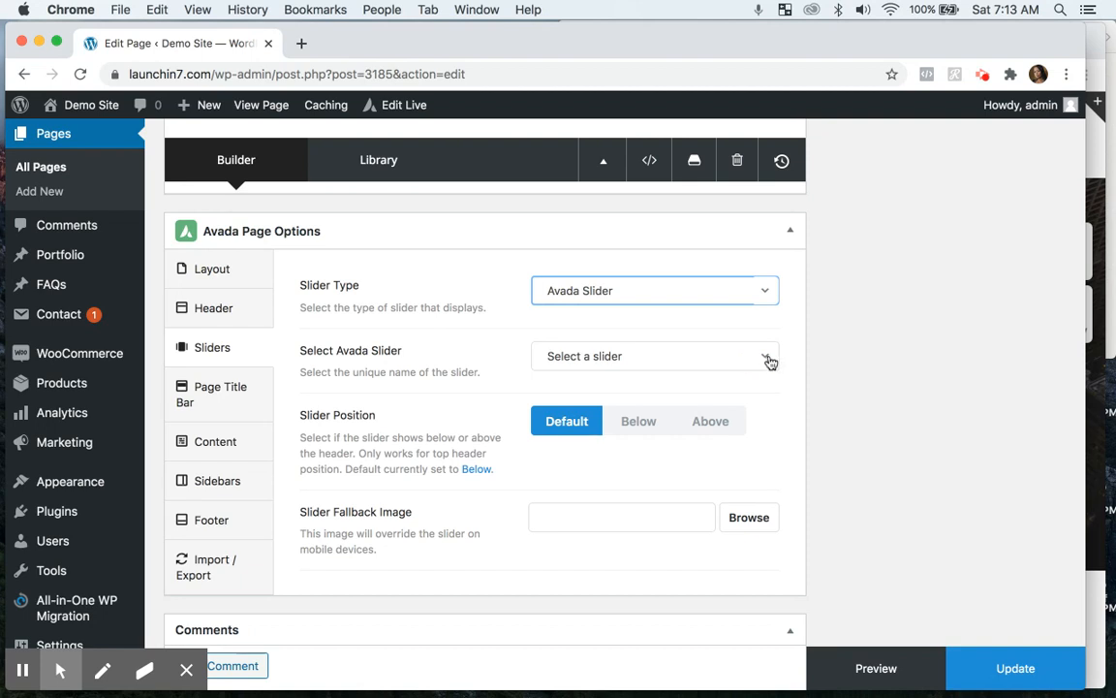
pyautogui.click(770, 360)
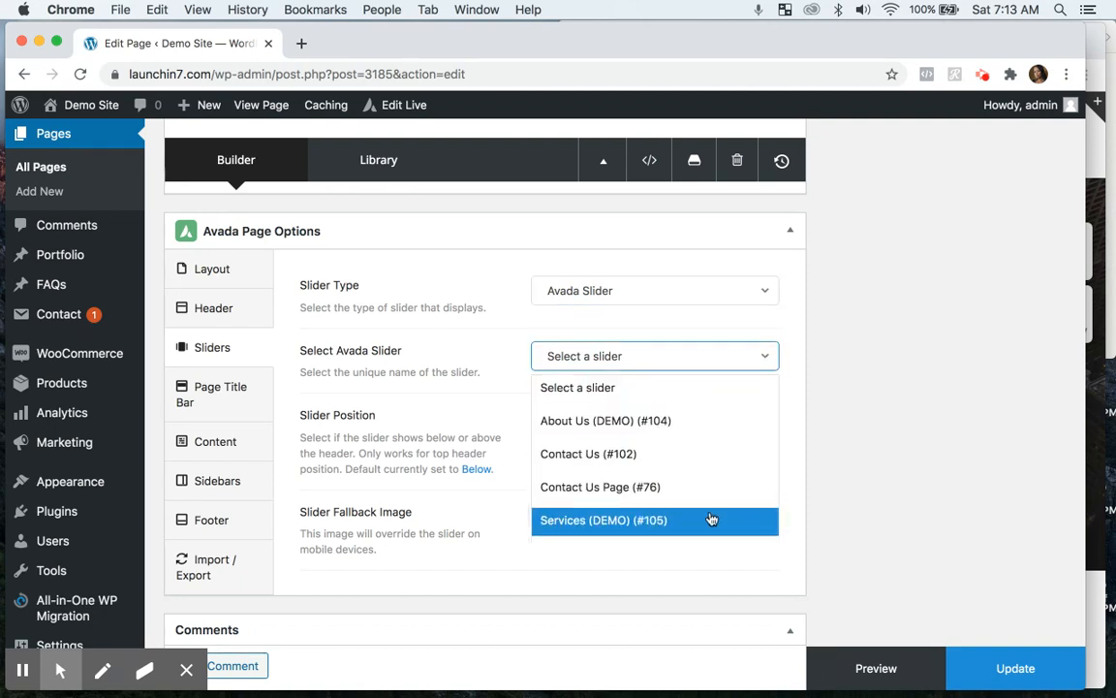
pyautogui.click(665, 523)
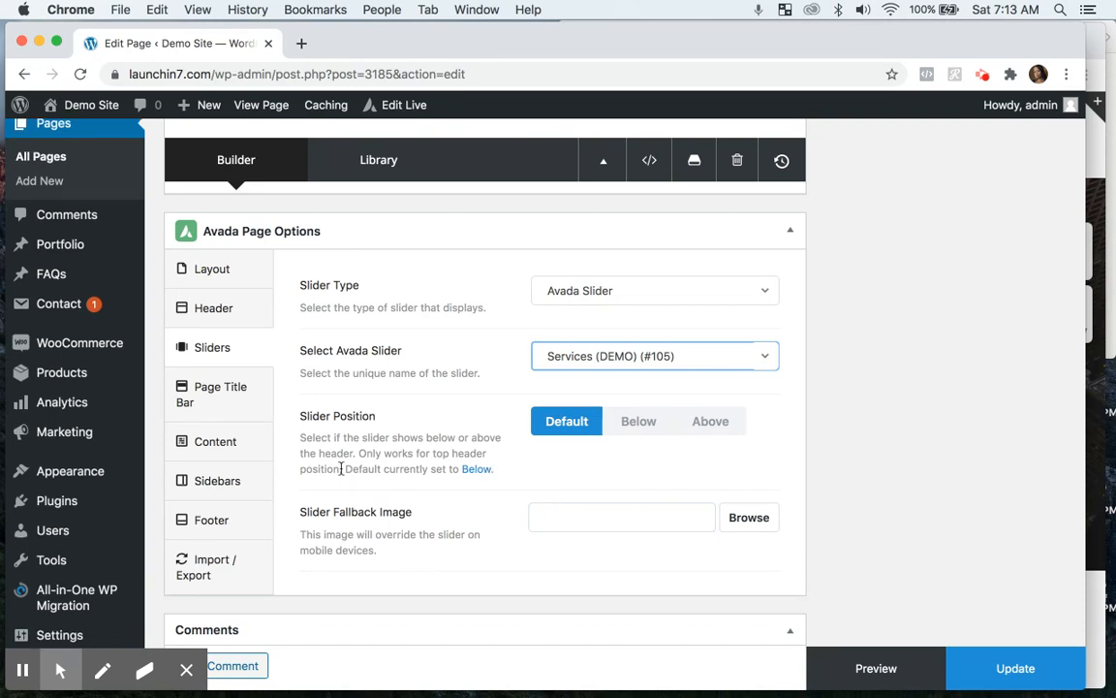
# Set the Services page's Page Title Bar option to Hide and update the page
pyautogui.click(242, 397)
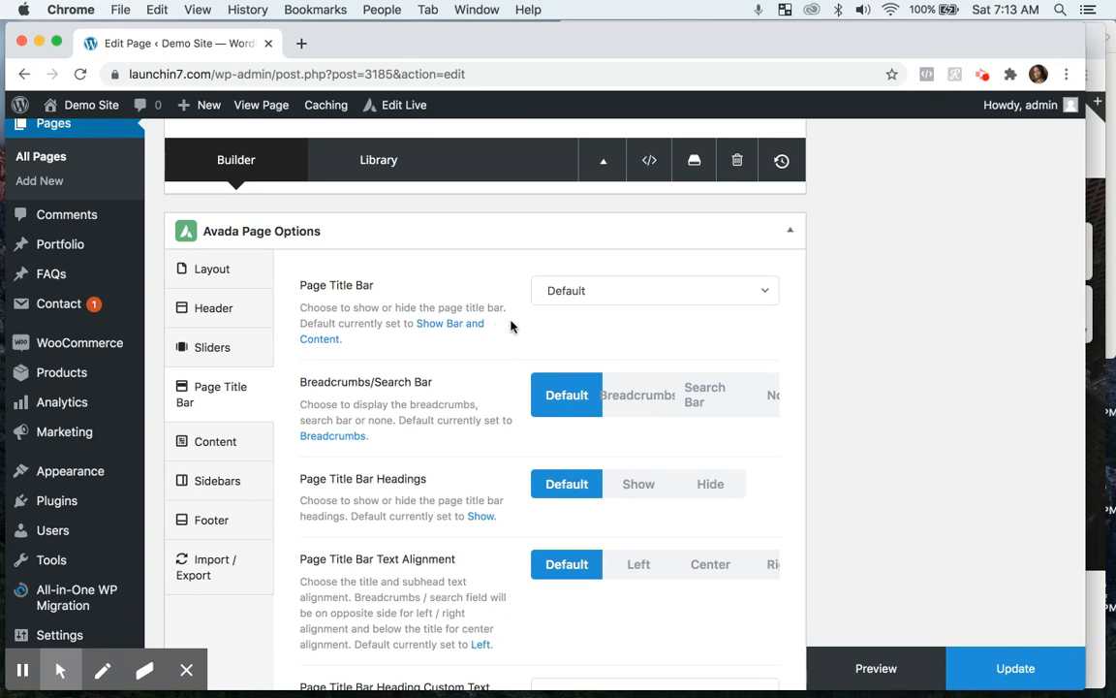
pyautogui.click(765, 293)
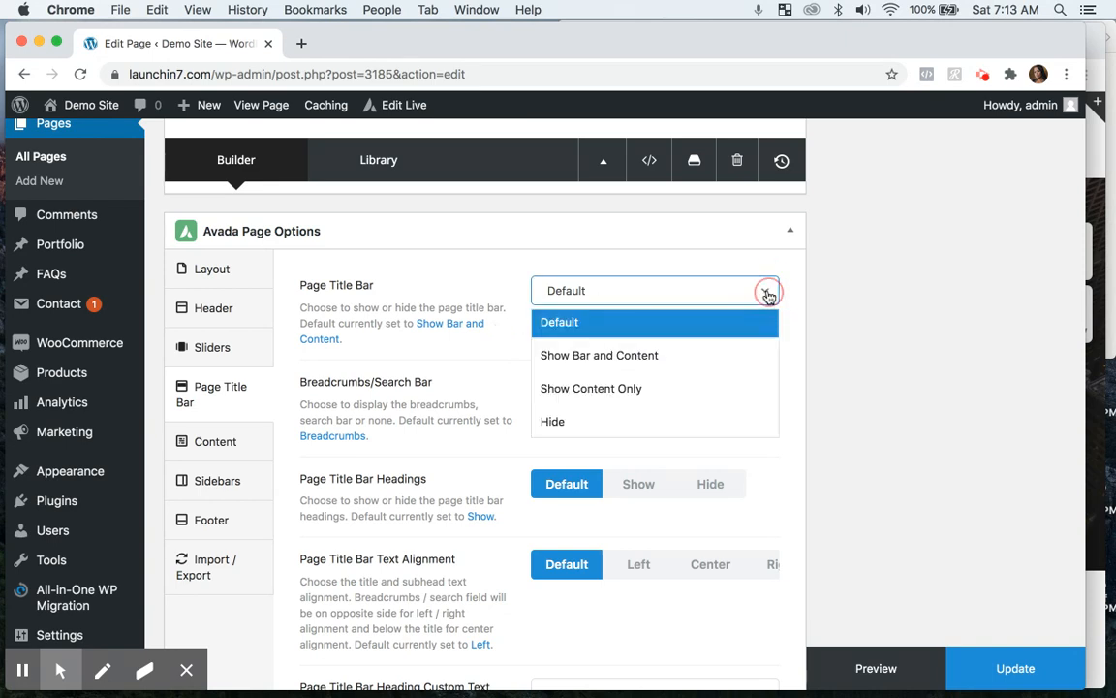
pyautogui.click(711, 423)
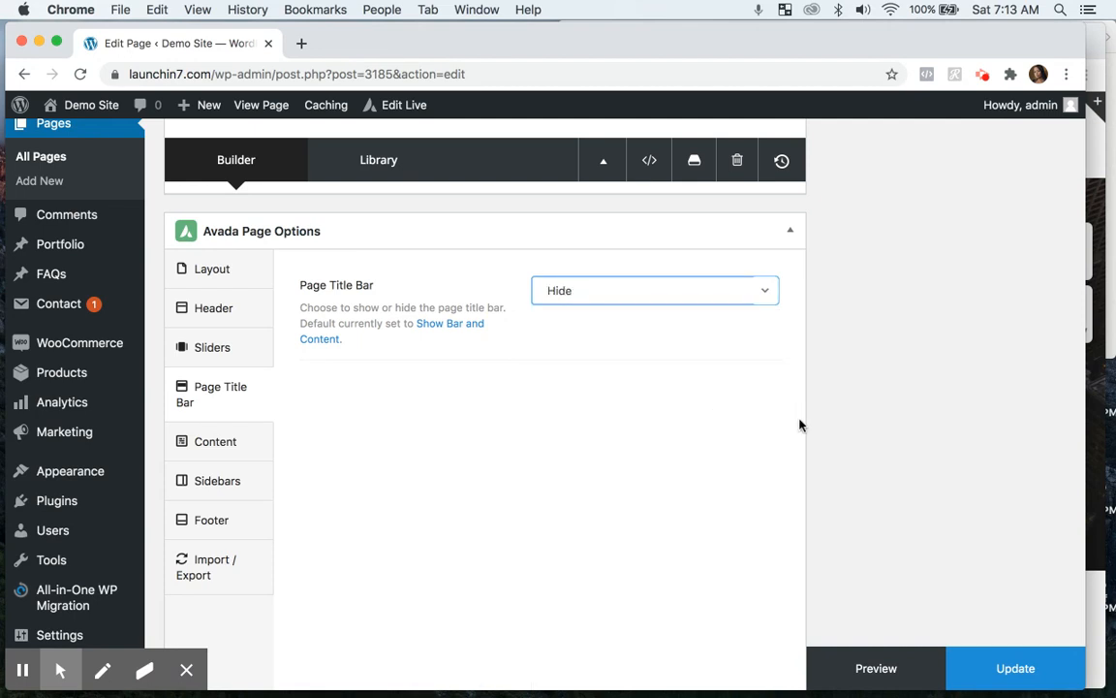
pyautogui.scroll(-2, 760, 580)
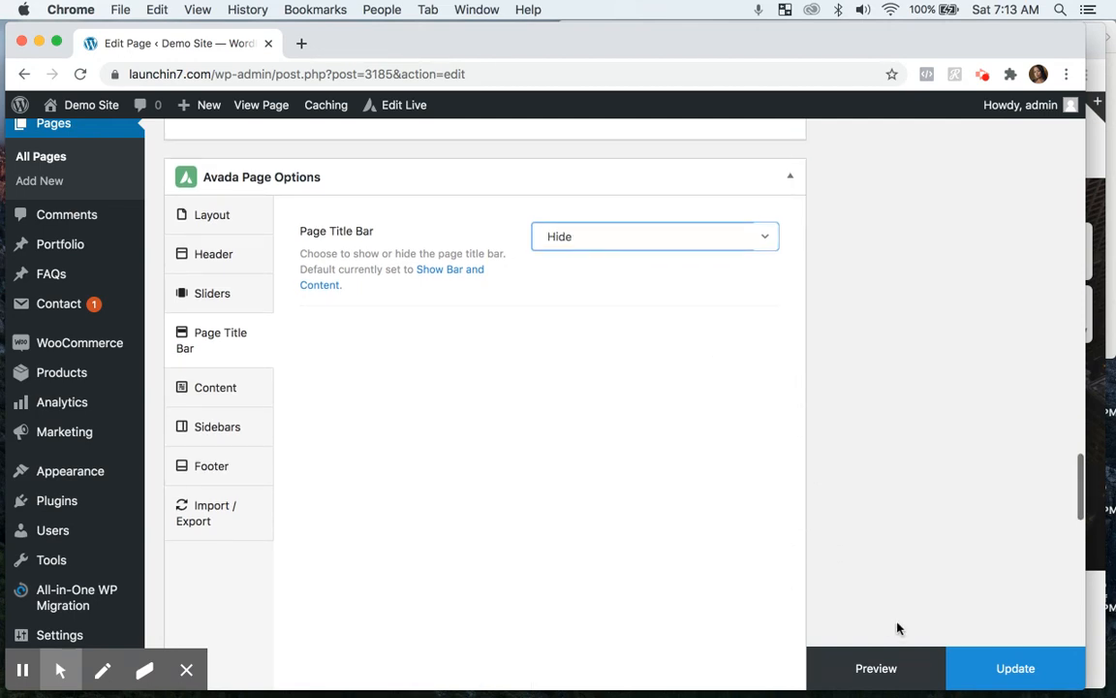
pyautogui.scroll(5, 984, 550)
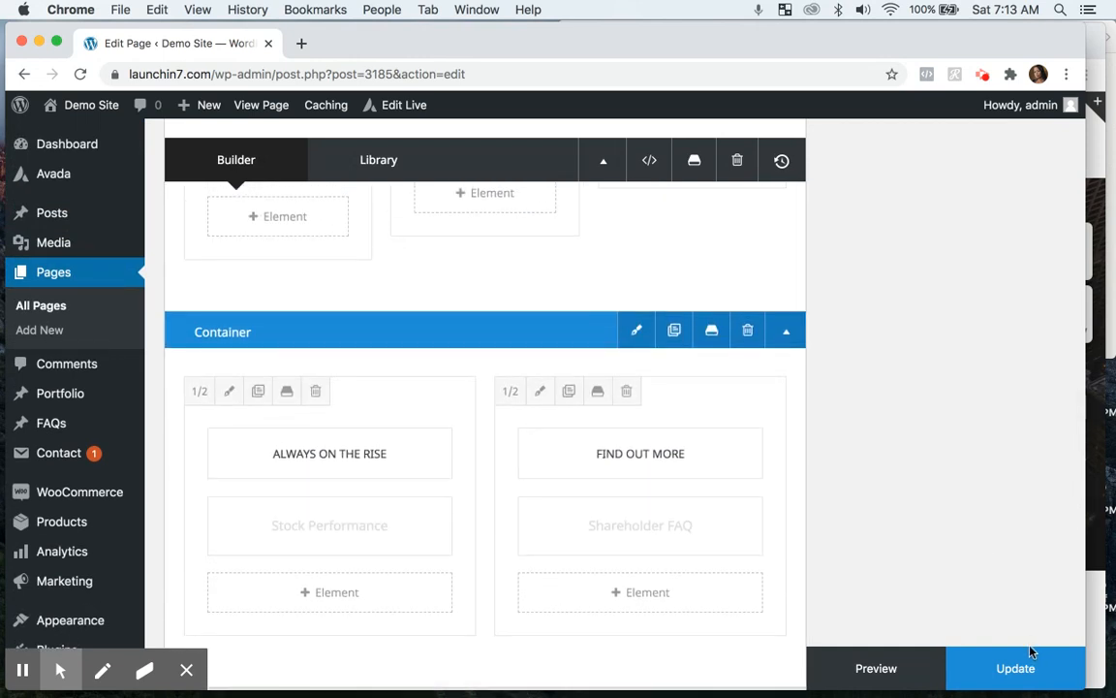
pyautogui.click(1024, 668)
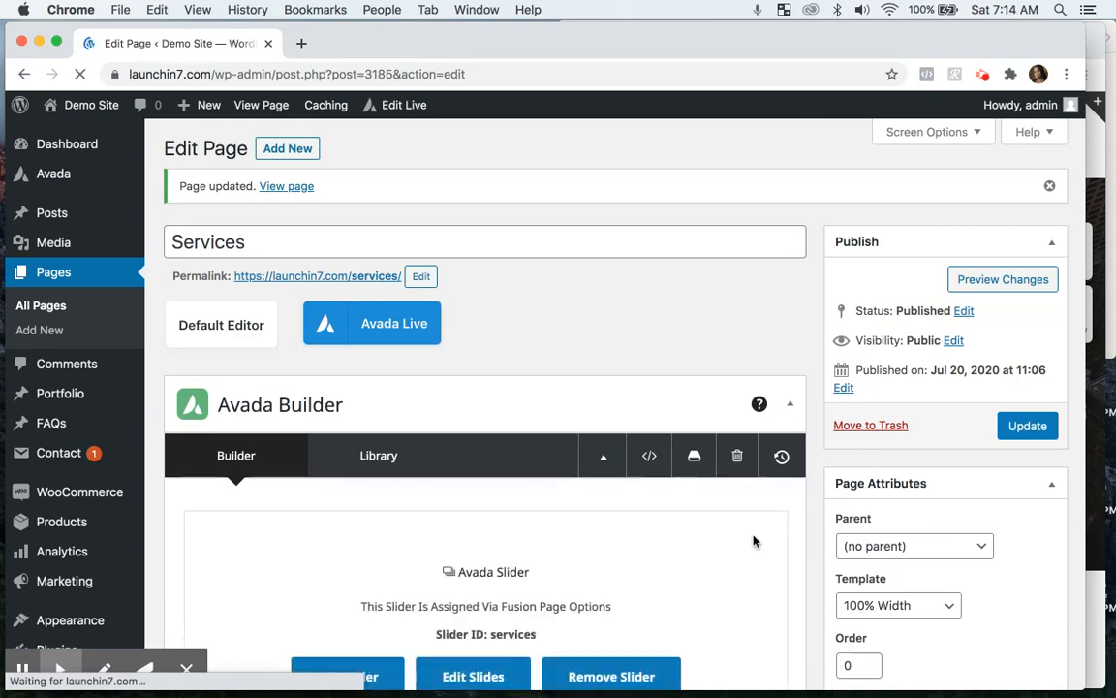
# Replace the "SHARING OUR VISION" text block in the first container with "NEW SERVICES HEADLINE" and save the element
pyautogui.scroll(-2, 754, 542)
pyautogui.scroll(-5, 754, 542)
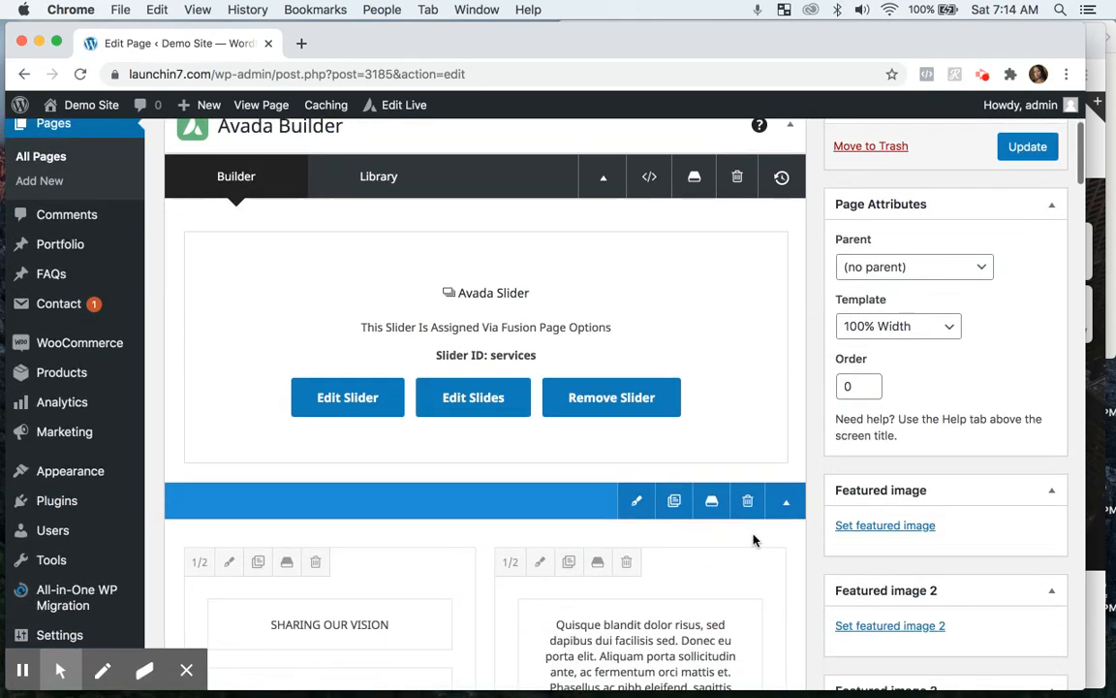
pyautogui.scroll(-1, 754, 535)
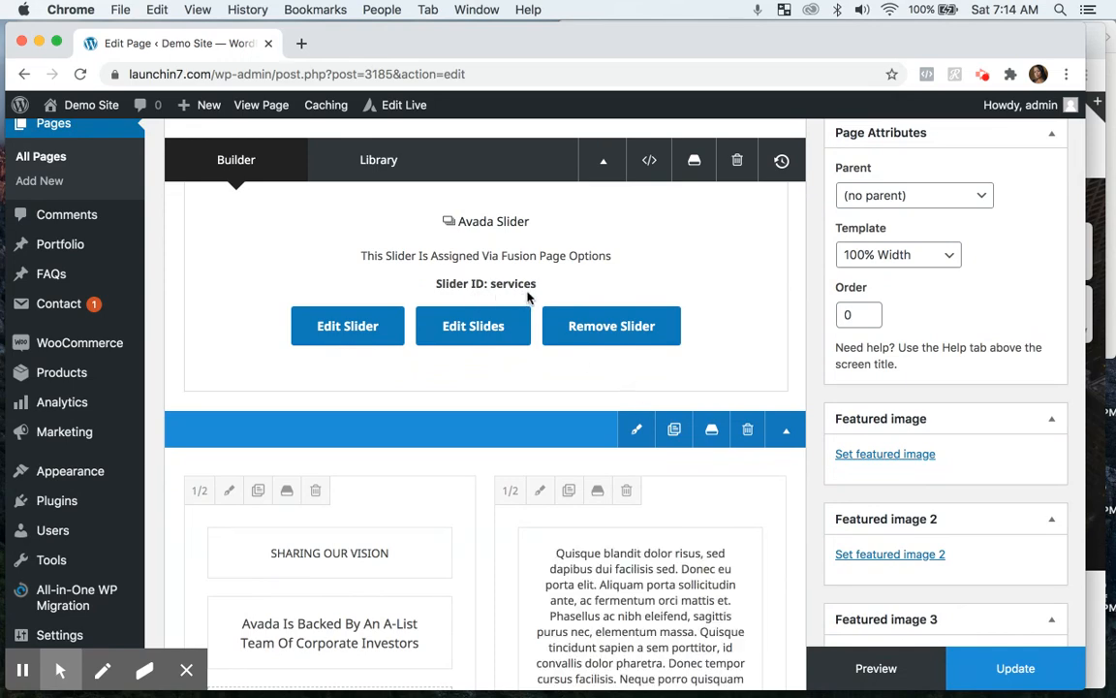
pyautogui.scroll(-4, 515, 528)
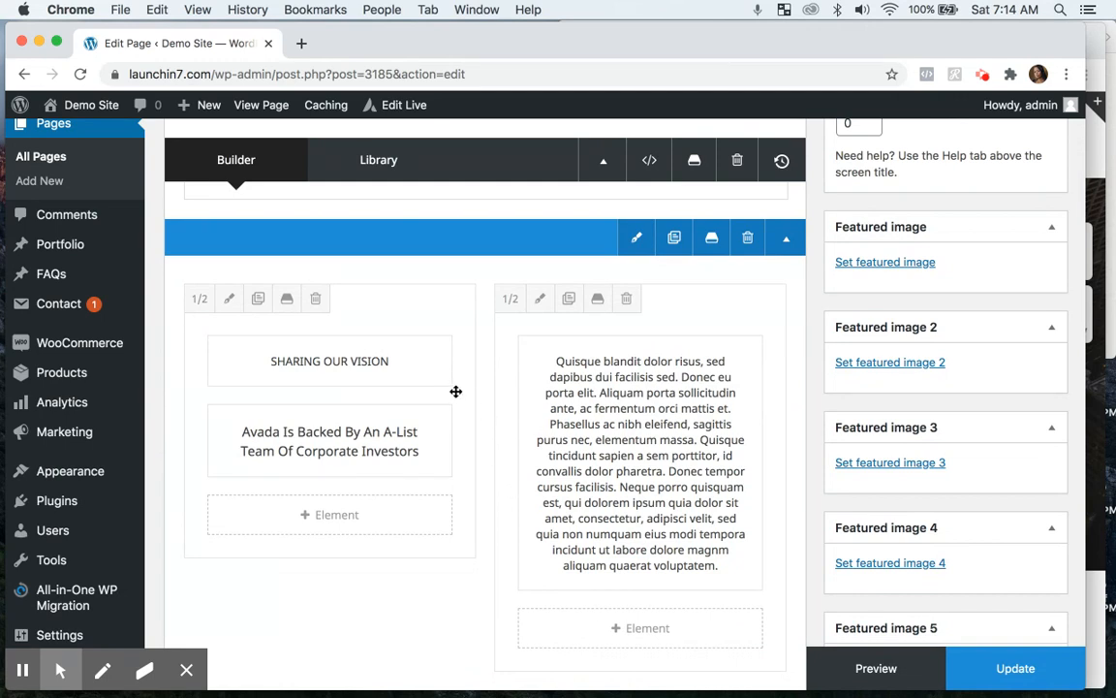
pyautogui.moveTo(450, 382)
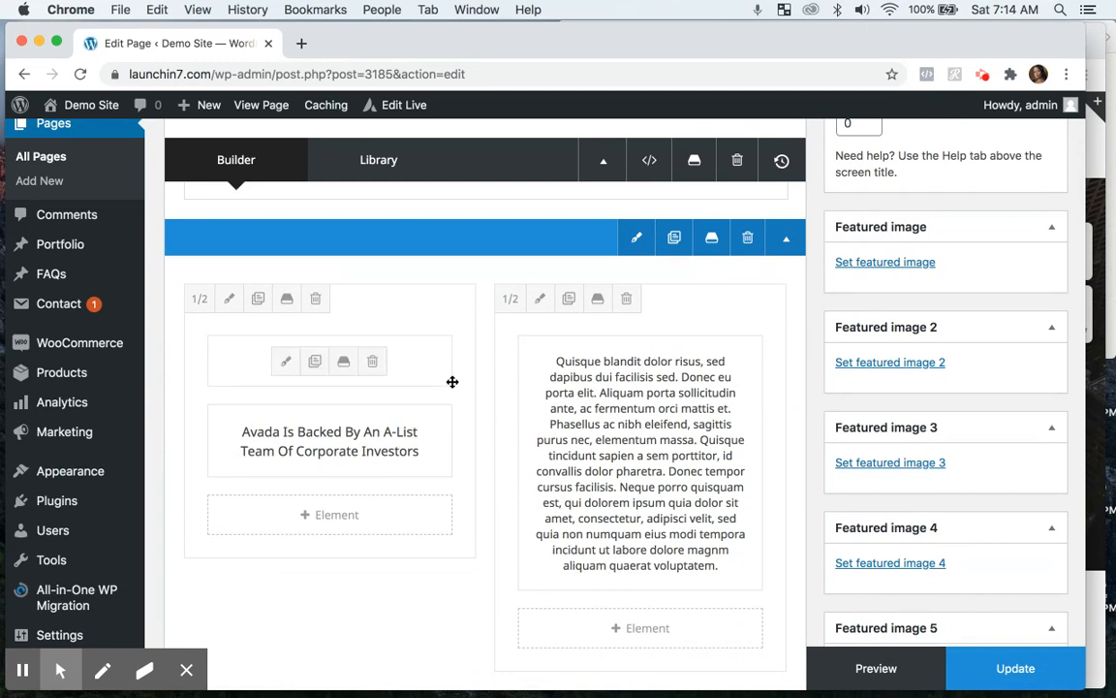
pyautogui.click(286, 368)
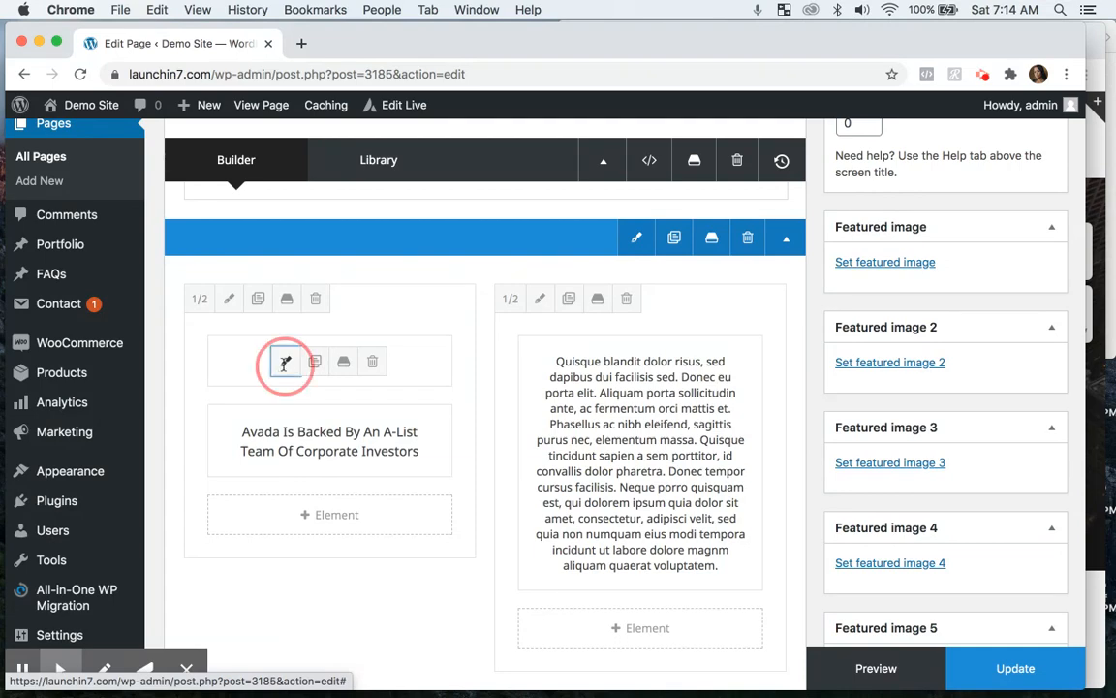
pyautogui.scroll(-5, 341, 489)
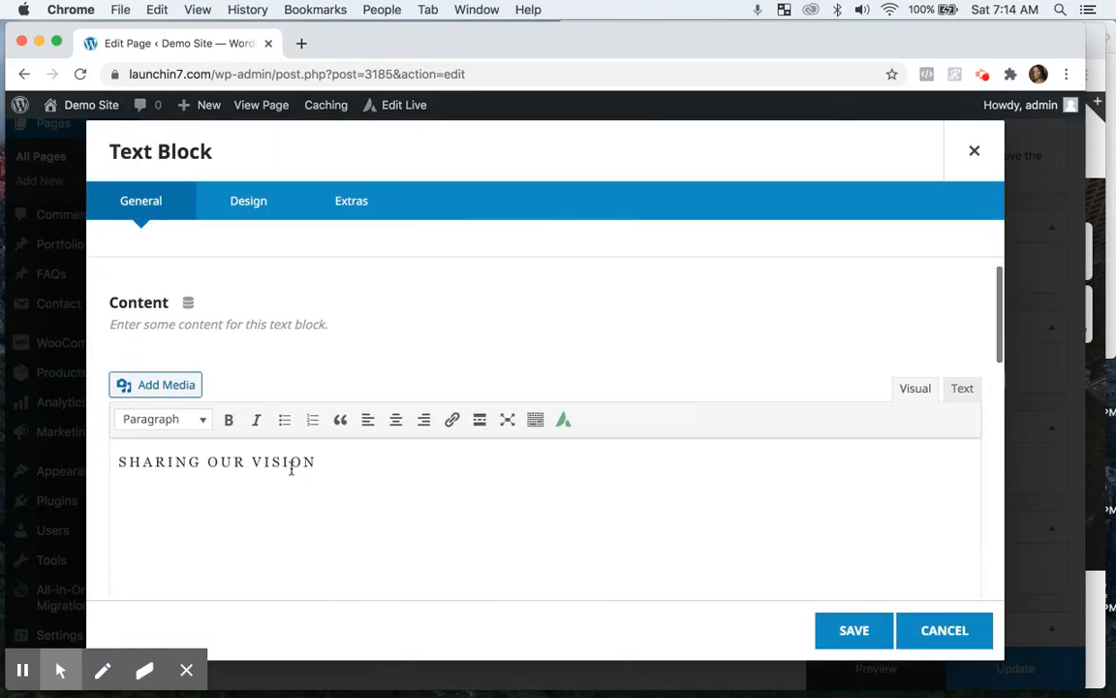
pyautogui.tripleClick(289, 465)
pyautogui.write('NEW SERV')
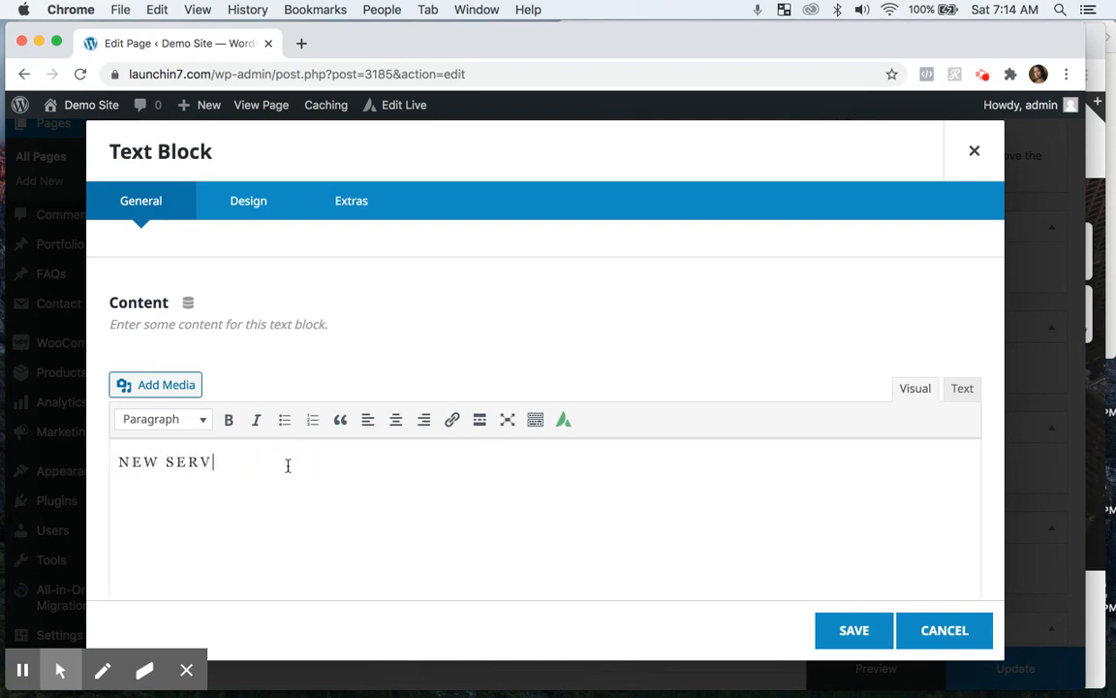
pyautogui.write('ICES HEADLINE')
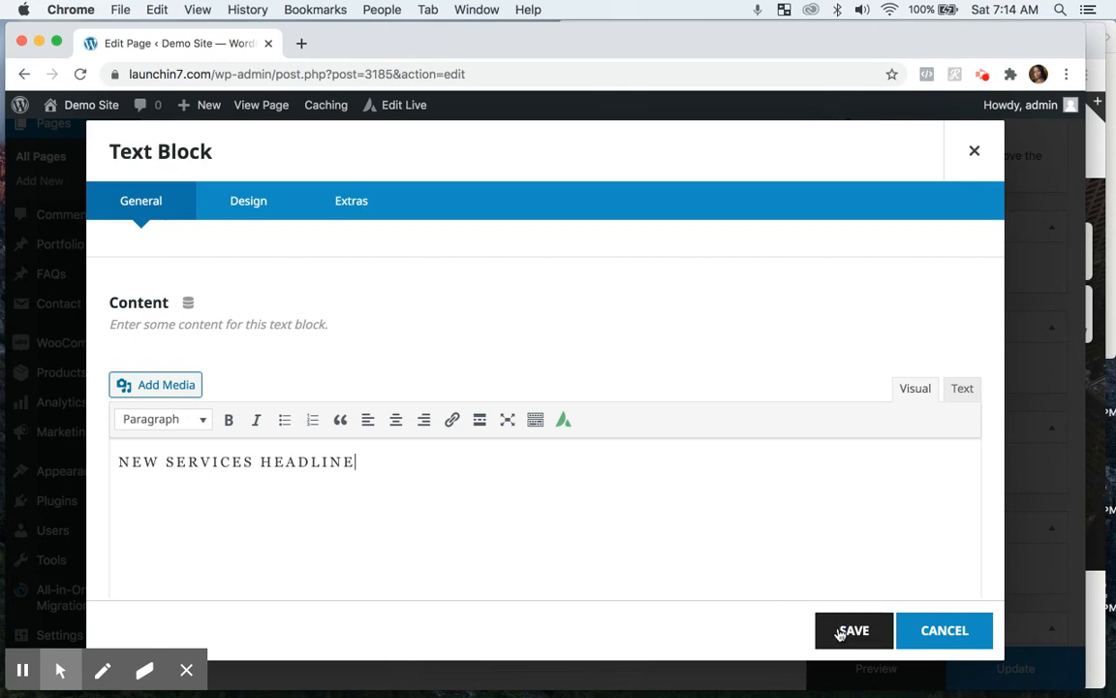
pyautogui.click(851, 630)
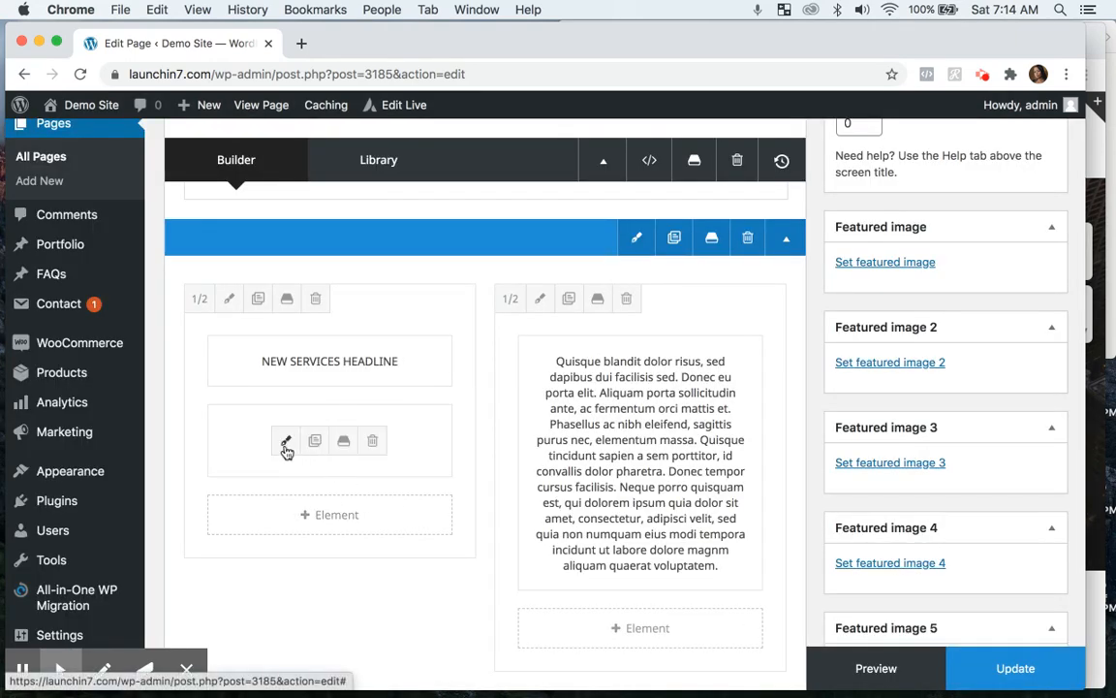
# Change the title element below the headline to "Another Awesome Headline or Sub-headline Goes Here" and save it
pyautogui.click(286, 443)
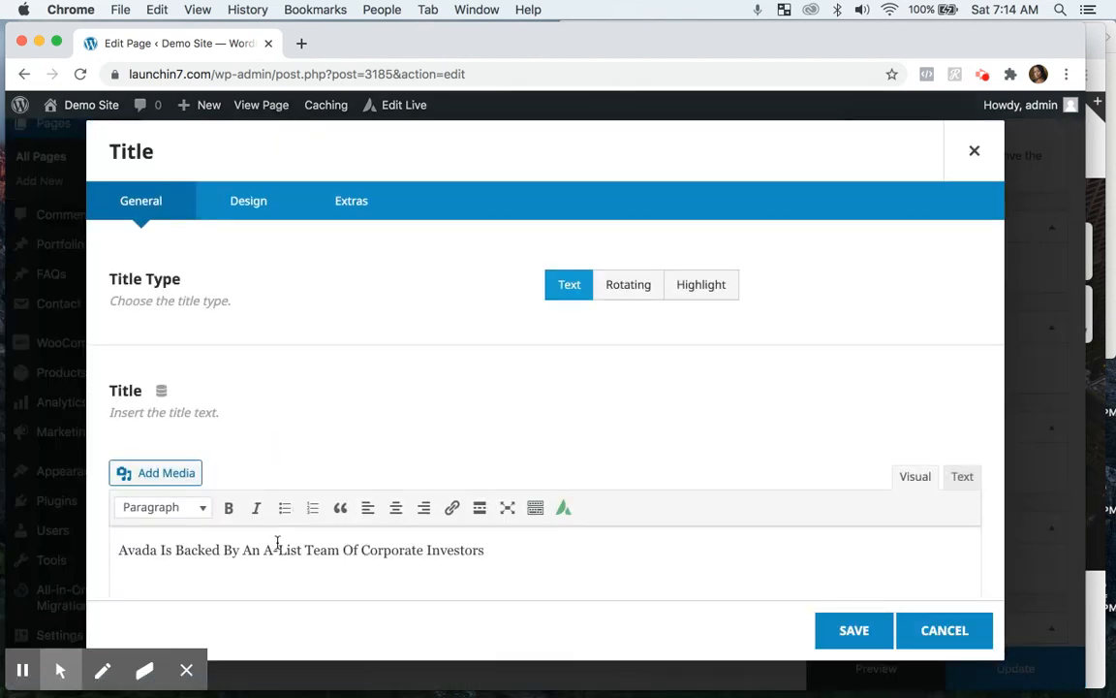
pyautogui.tripleClick(277, 549)
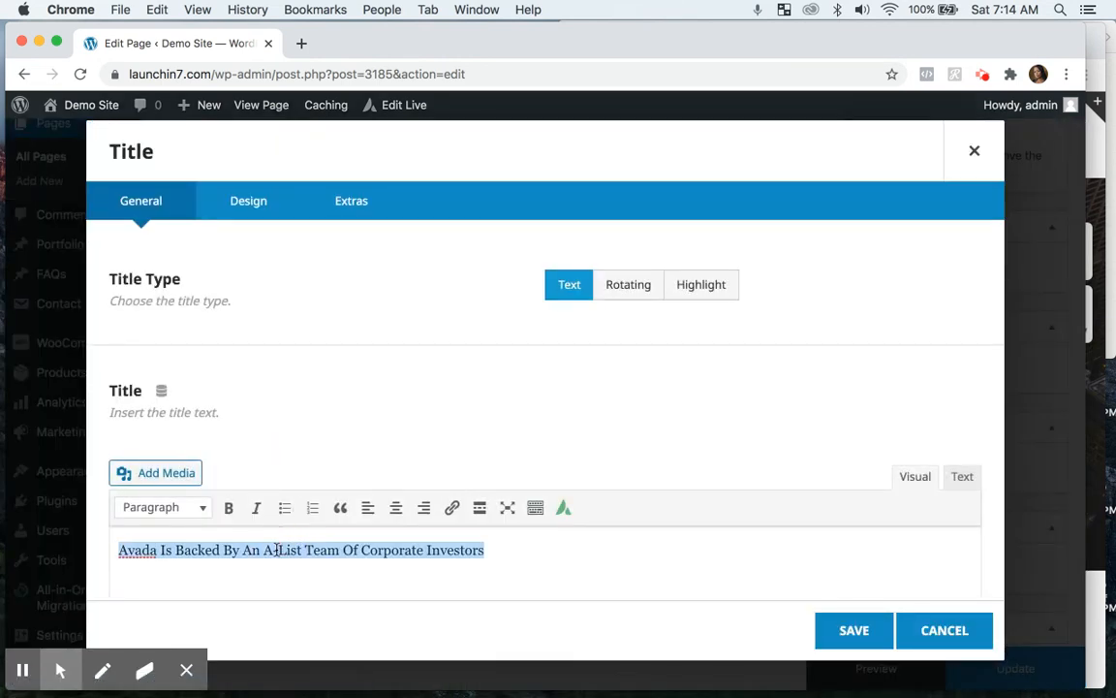
pyautogui.write('Anot')
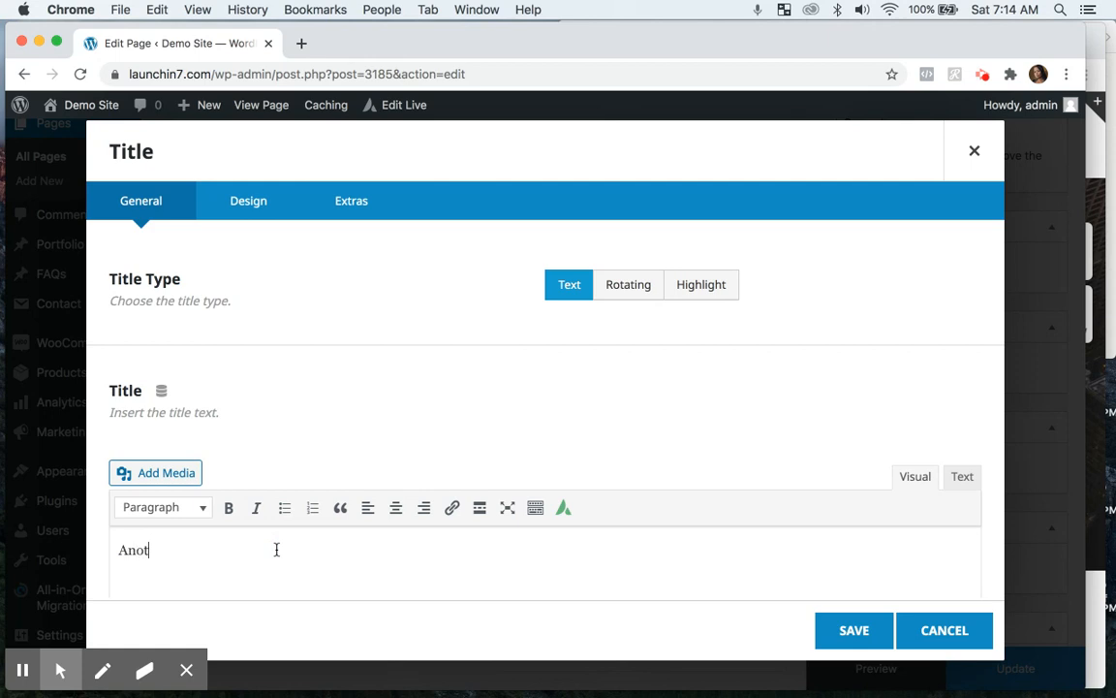
pyautogui.write('her Awesome Headline')
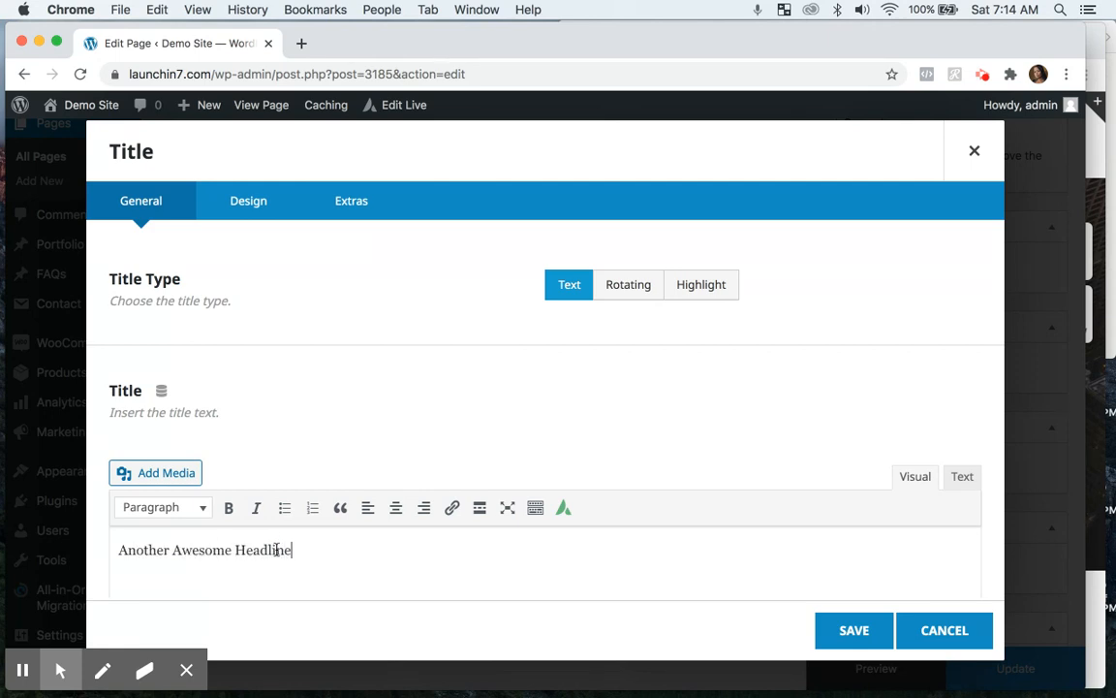
pyautogui.write(' or Subheadline Goe')
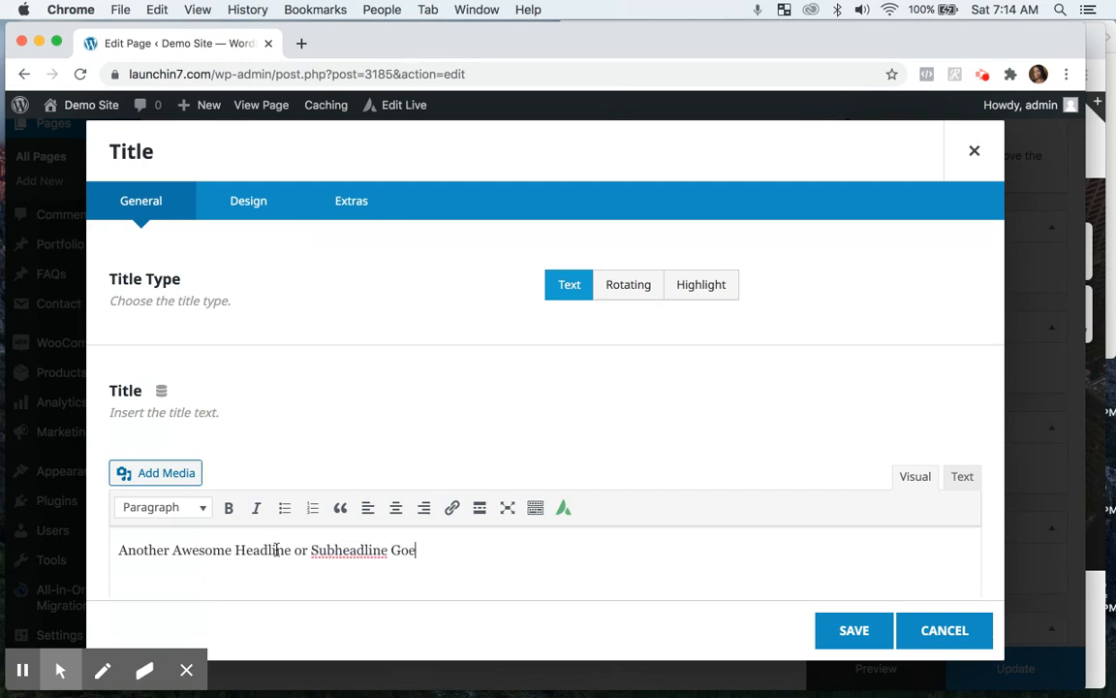
pyautogui.write('s Here')
pyautogui.click(331, 551)
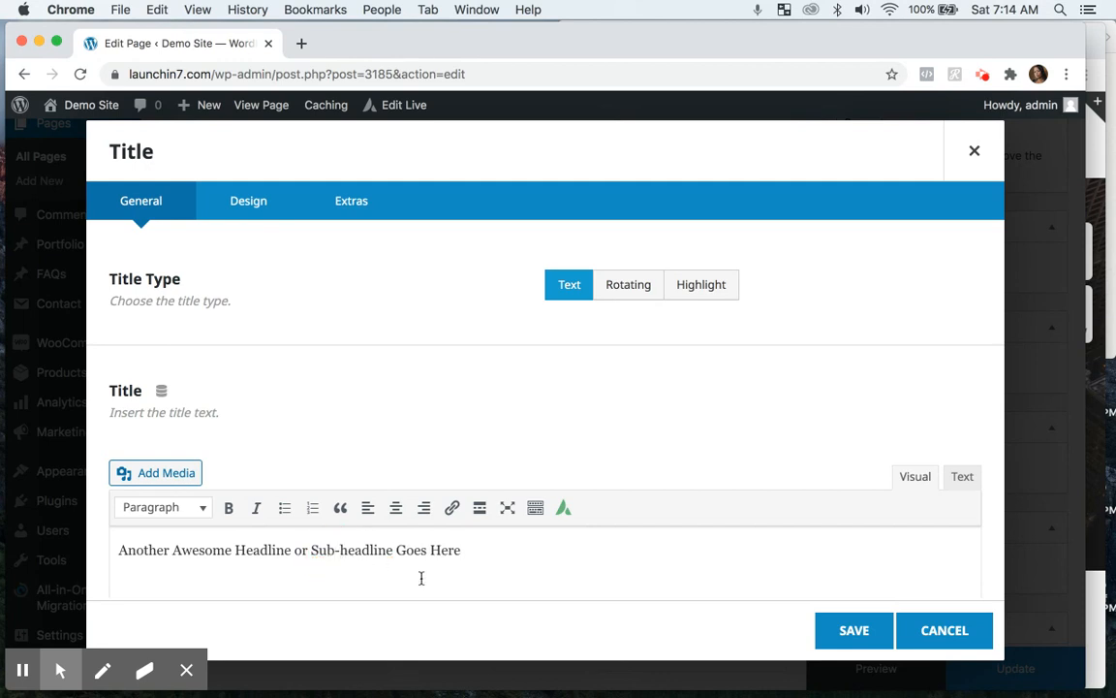
pyautogui.click(877, 628)
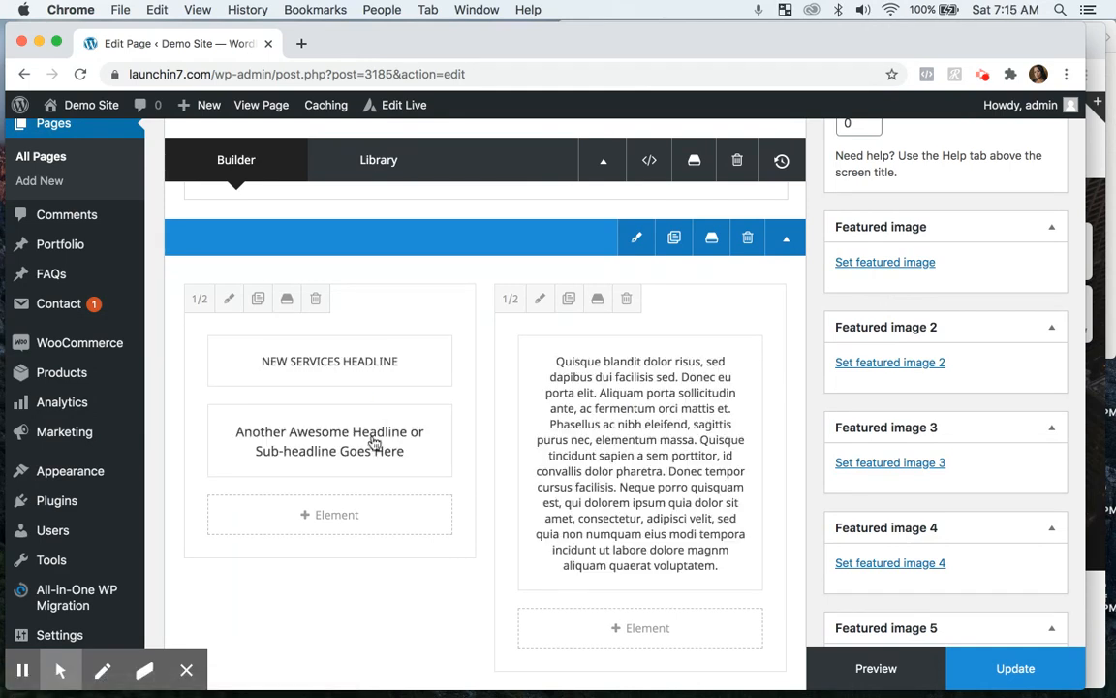
# Review the image, title and text elements in the three-column container below the headline section
pyautogui.scroll(-5, 412, 545)
pyautogui.scroll(-6, 413, 549)
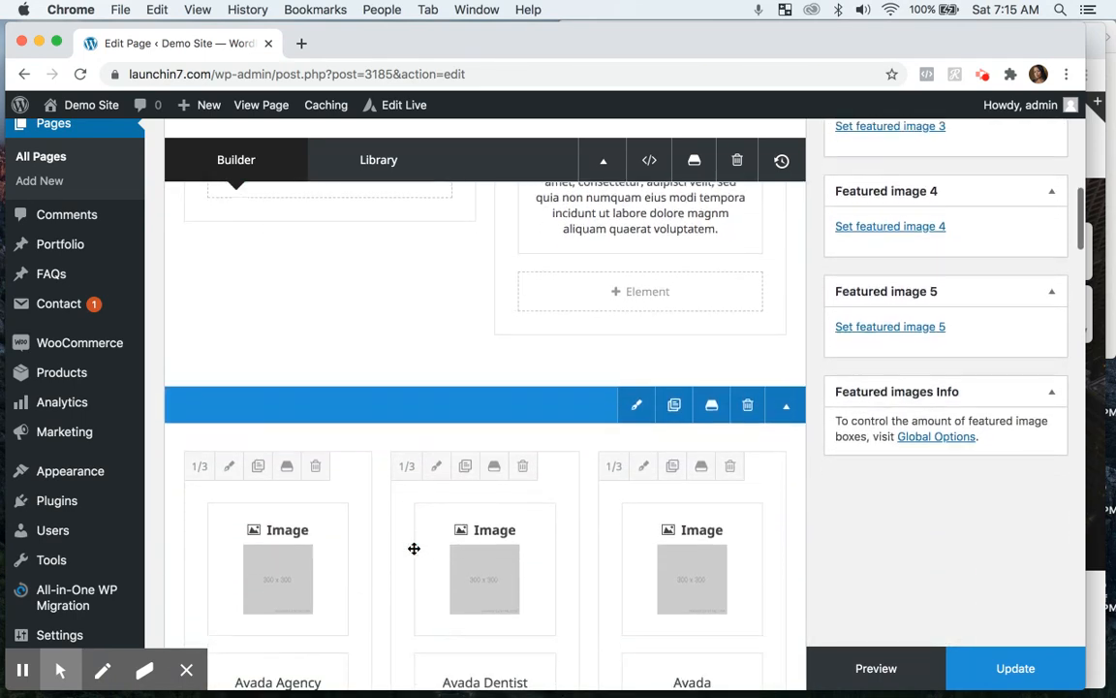
pyautogui.scroll(-3, 414, 548)
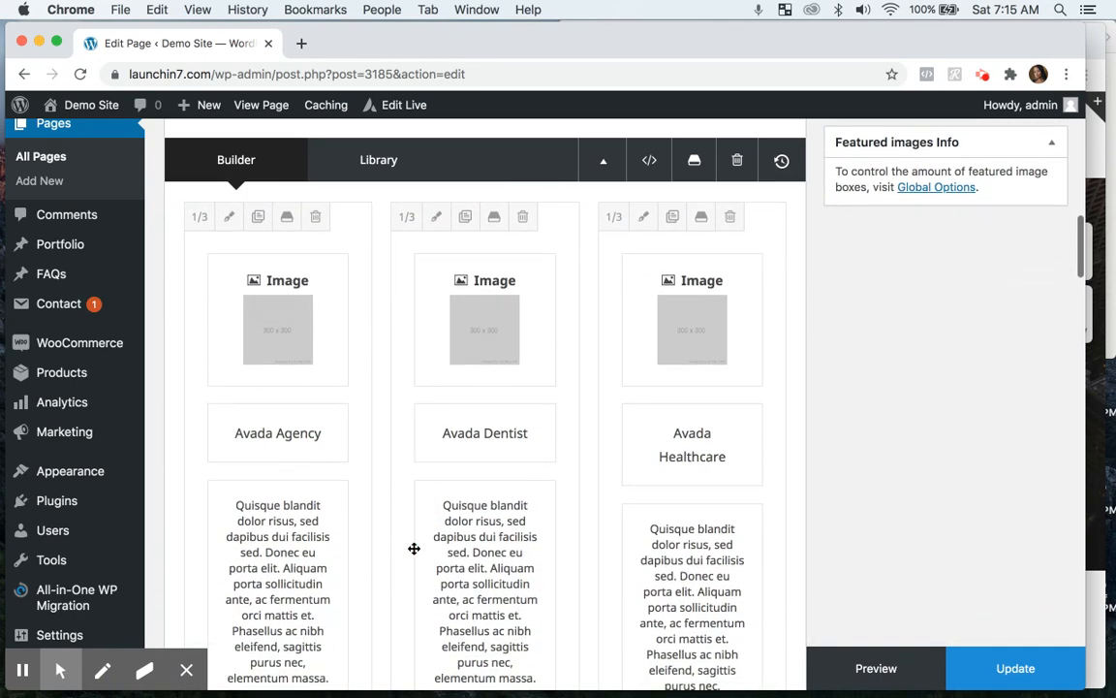
pyautogui.moveTo(257, 255)
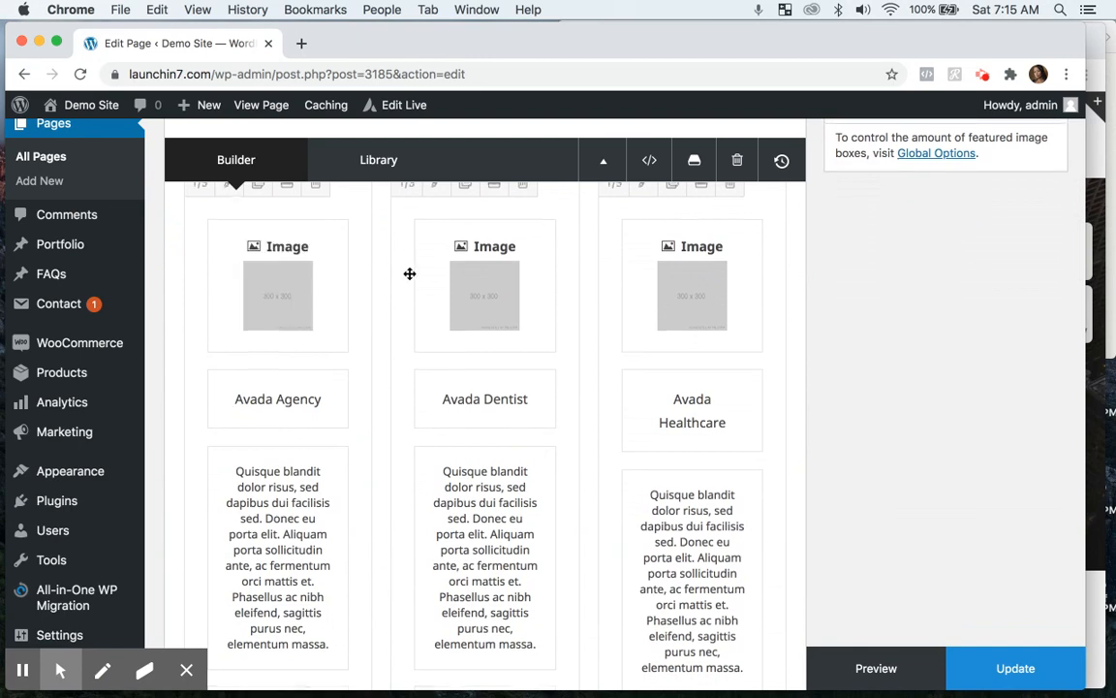
pyautogui.scroll(2, 409, 274)
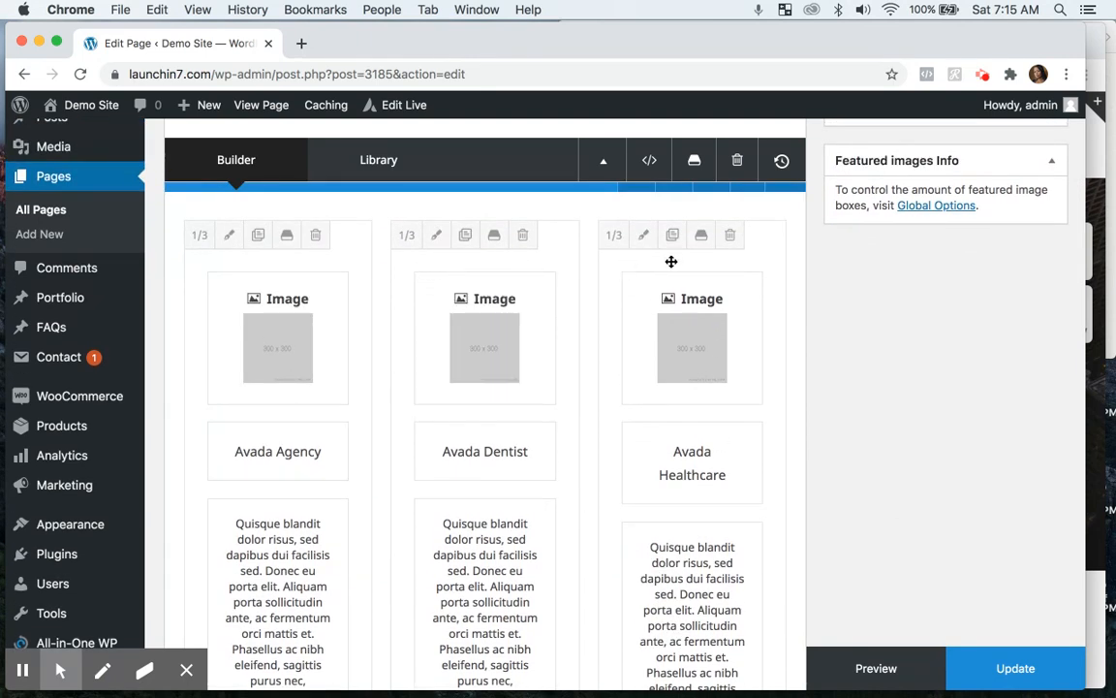
pyautogui.moveTo(708, 461)
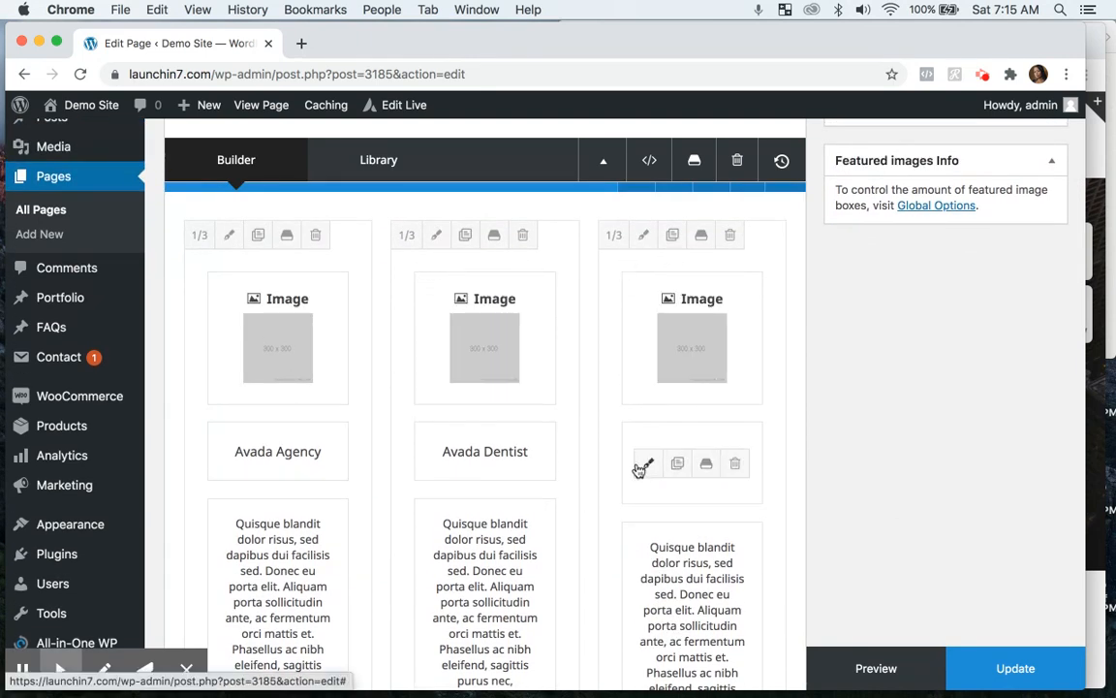
pyautogui.moveTo(290, 450)
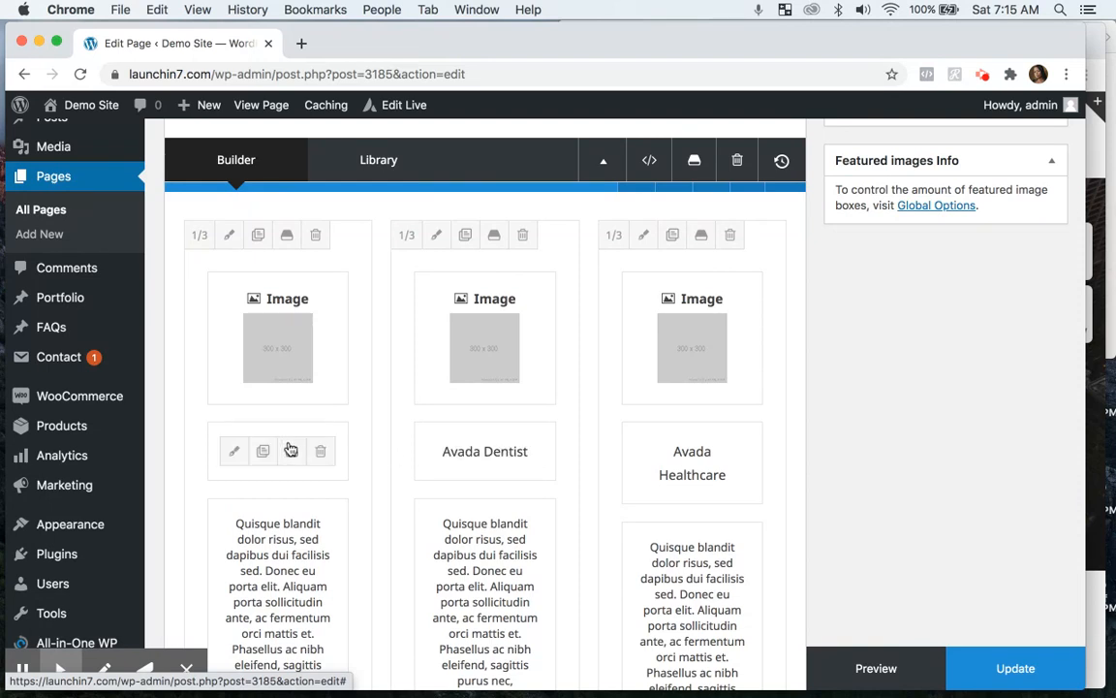
pyautogui.moveTo(703, 598)
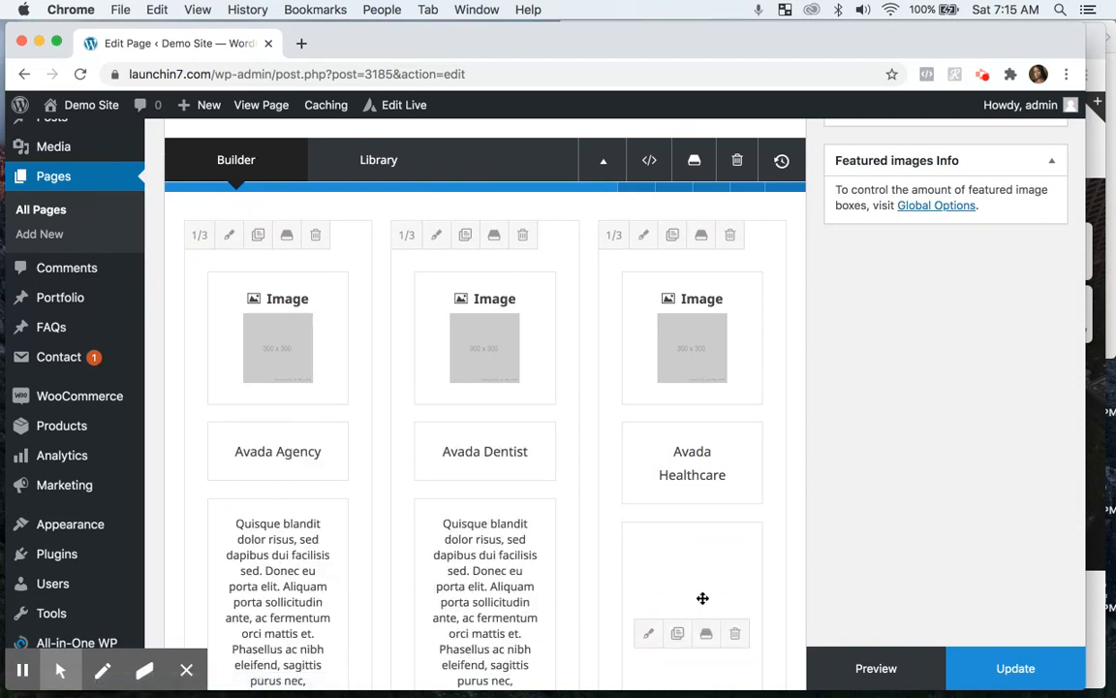
# Replace the placeholder image above the Avada Healthcare title with health-logo.png from the media library and save the element
pyautogui.scroll(2, 705, 463)
pyautogui.moveTo(701, 428)
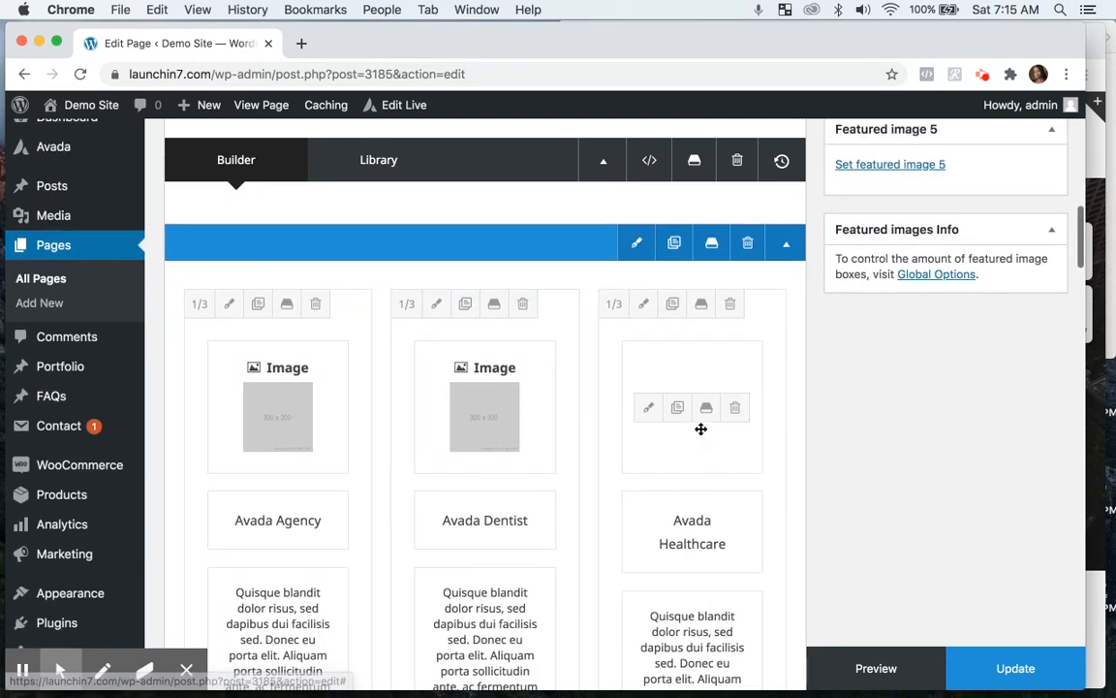
pyautogui.click(647, 411)
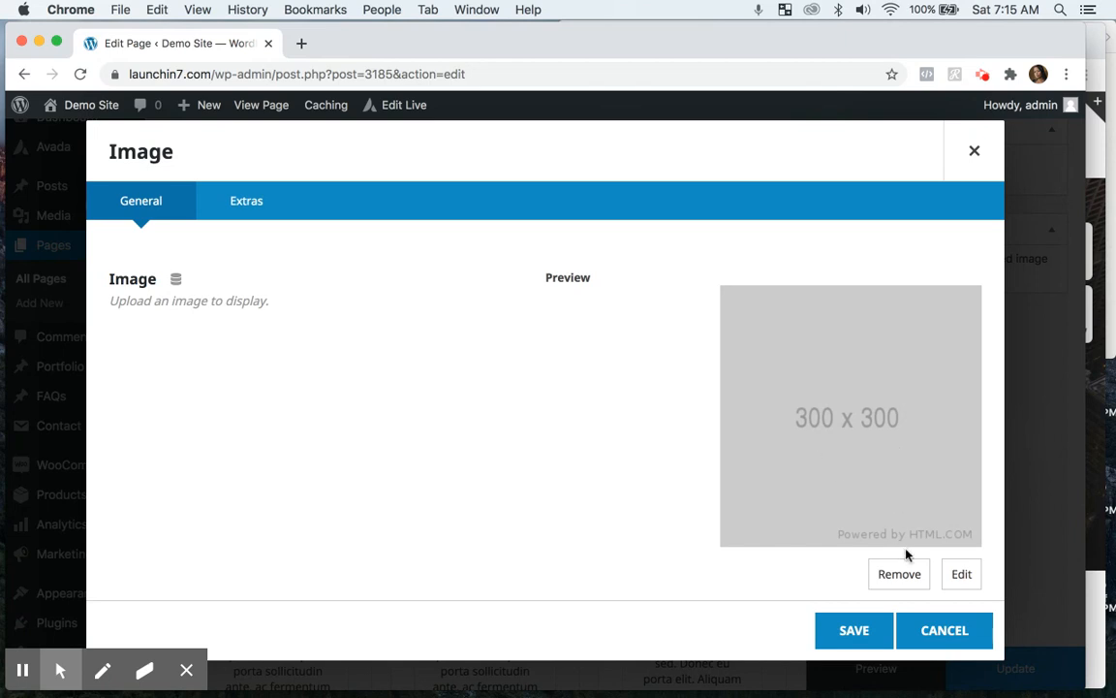
pyautogui.click(960, 573)
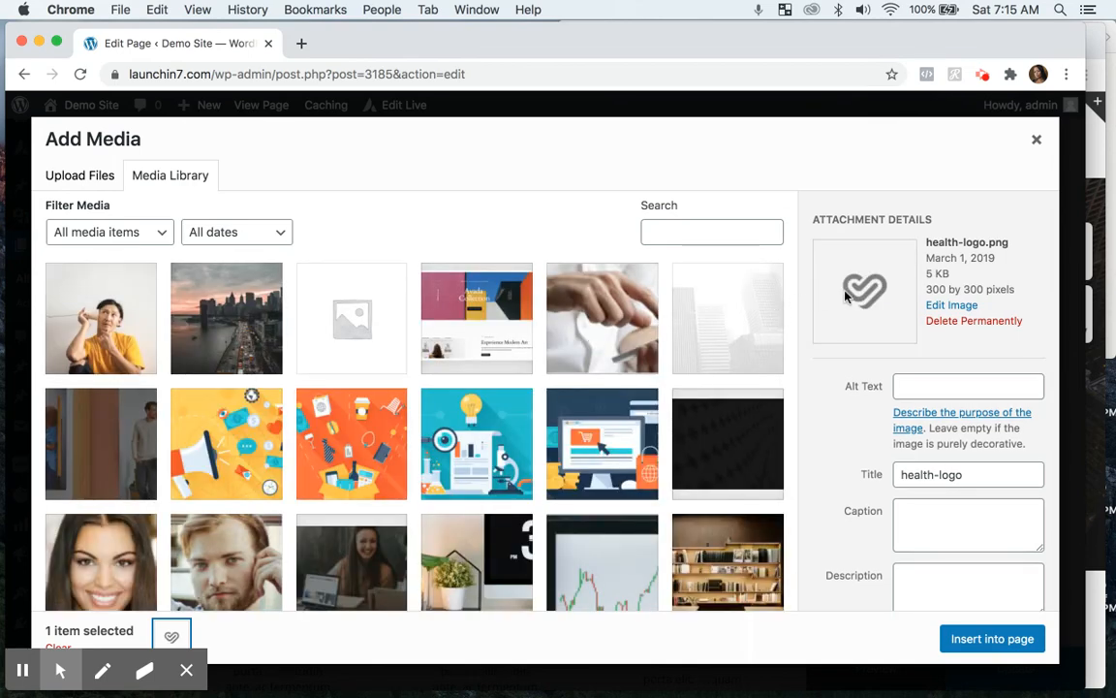
pyautogui.scroll(-10, 514, 499)
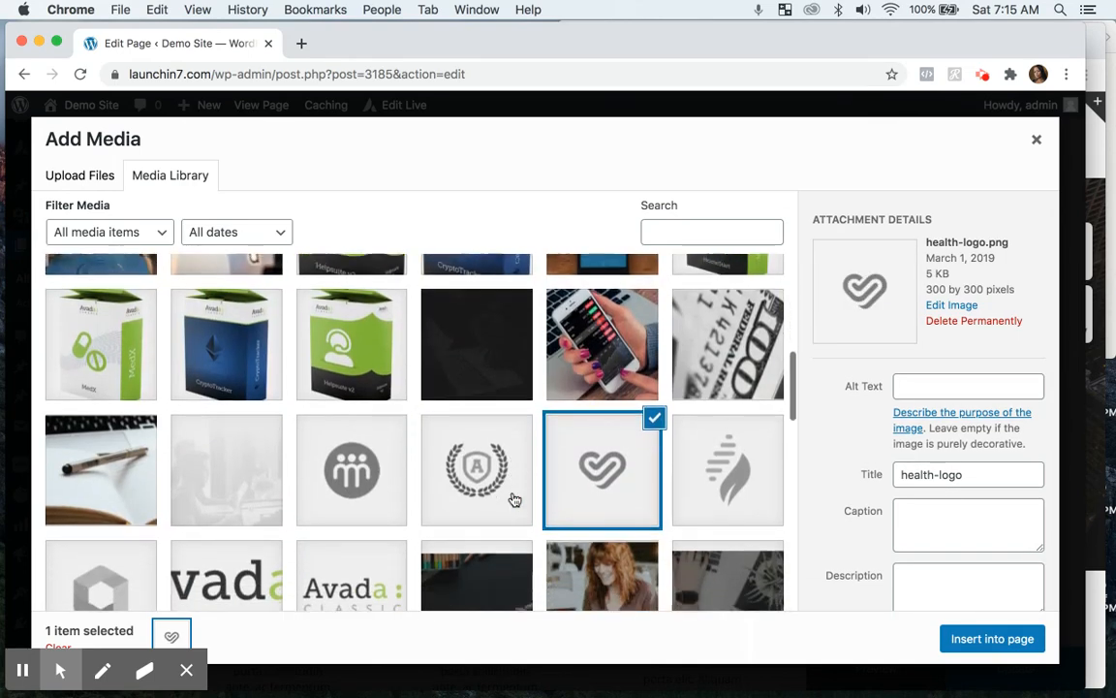
pyautogui.scroll(1, 514, 499)
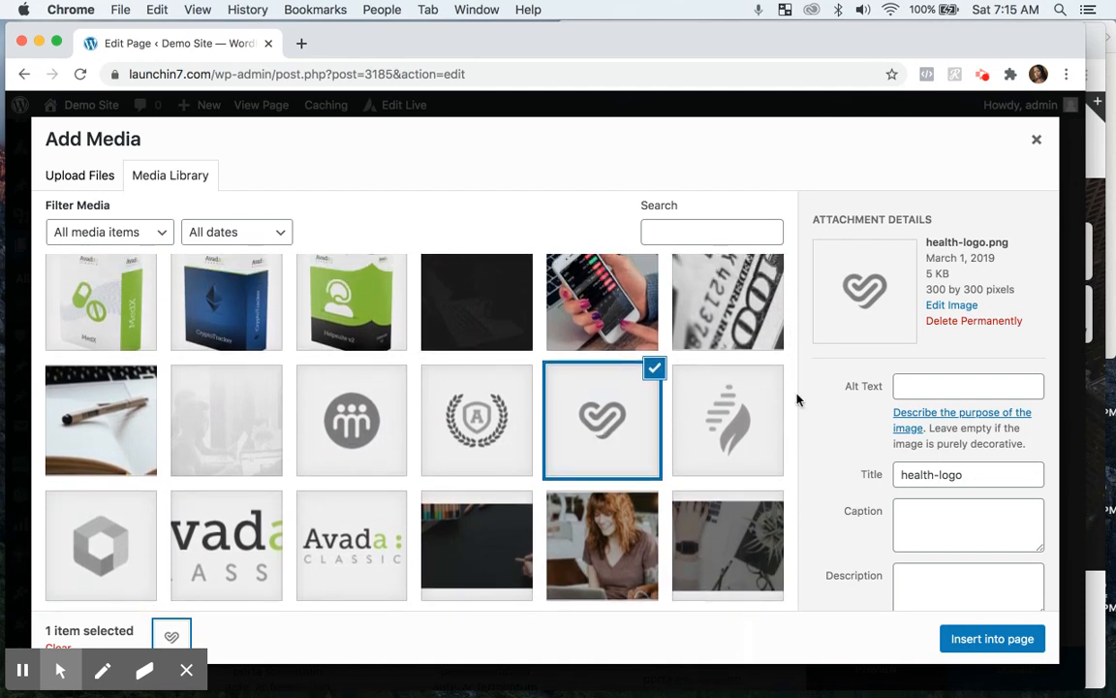
pyautogui.click(982, 640)
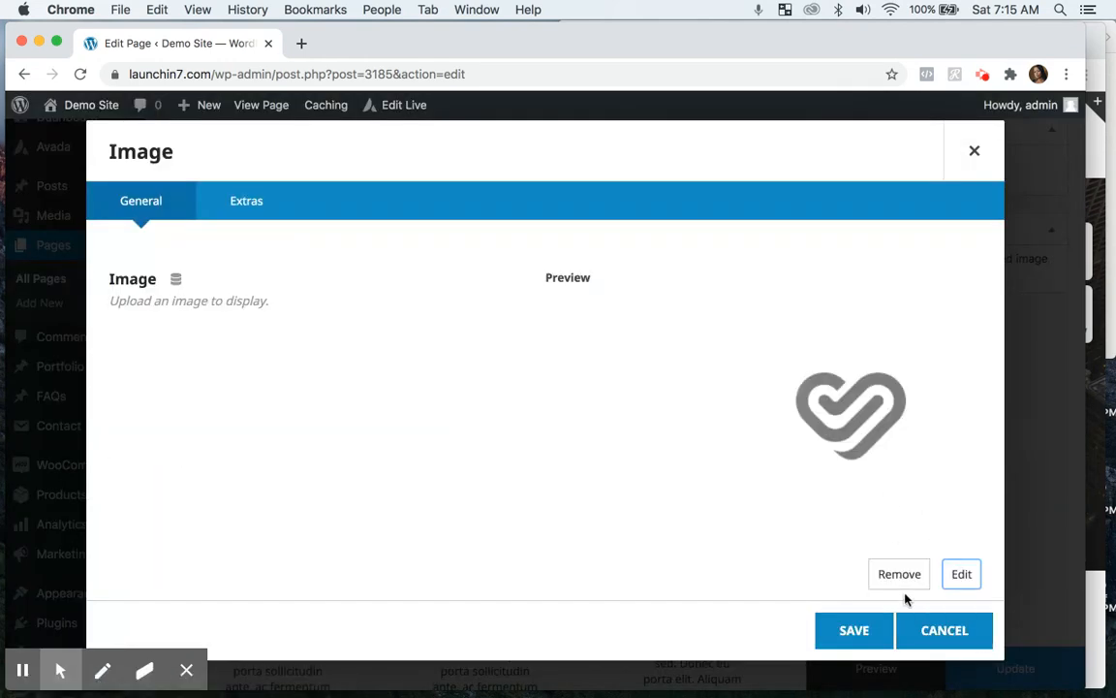
pyautogui.click(855, 630)
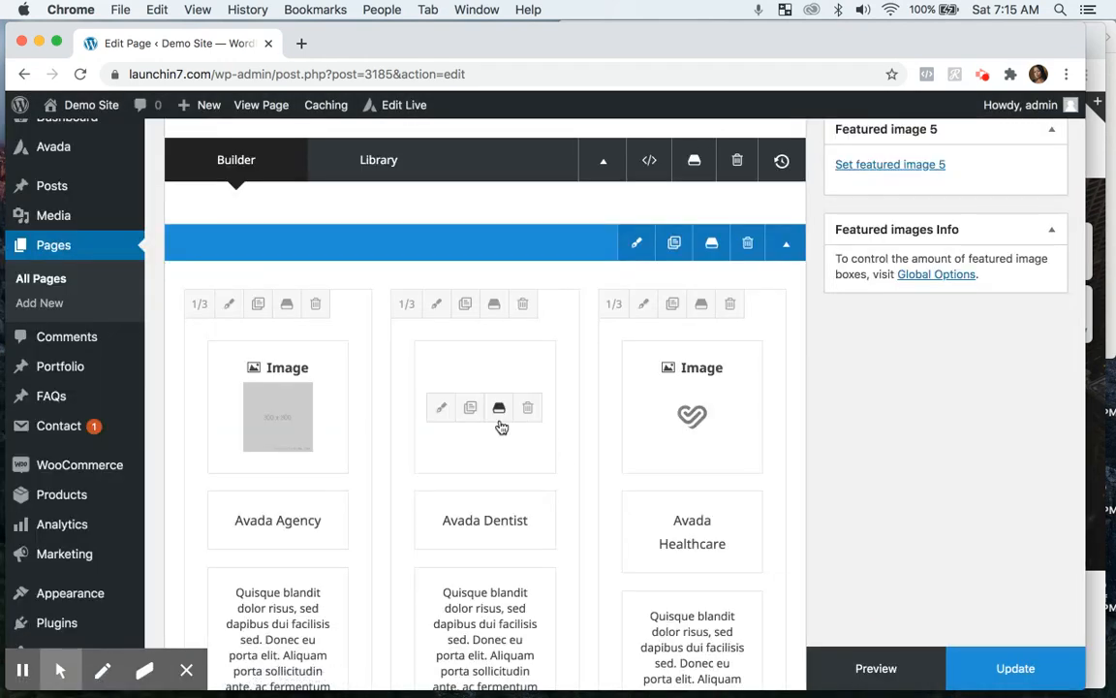
# Replace the placeholder image above the Avada Dentist title with dentist-logo.png from the media library and save the element
pyautogui.click(442, 408)
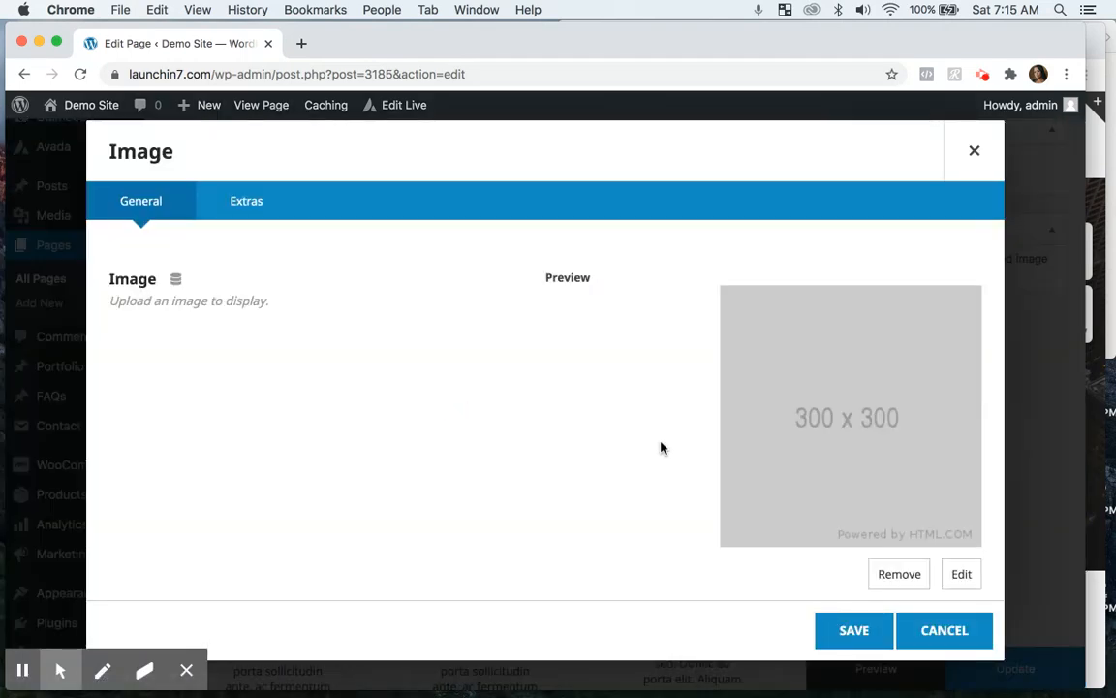
pyautogui.click(959, 575)
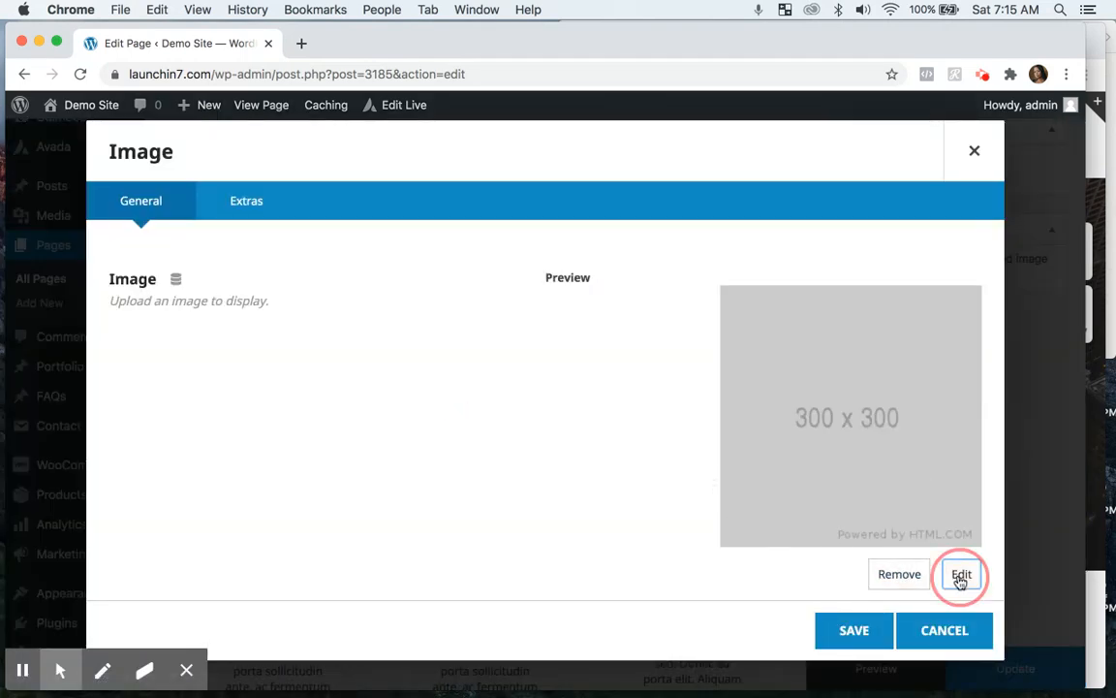
pyautogui.scroll(-5, 588, 480)
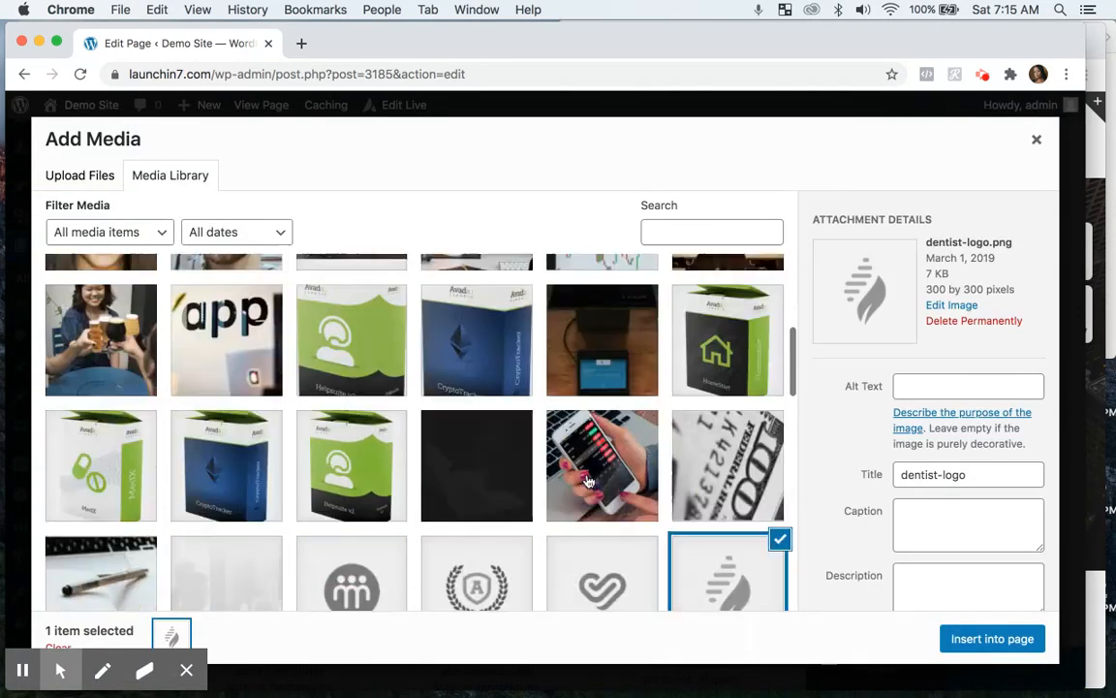
pyautogui.scroll(-3, 588, 480)
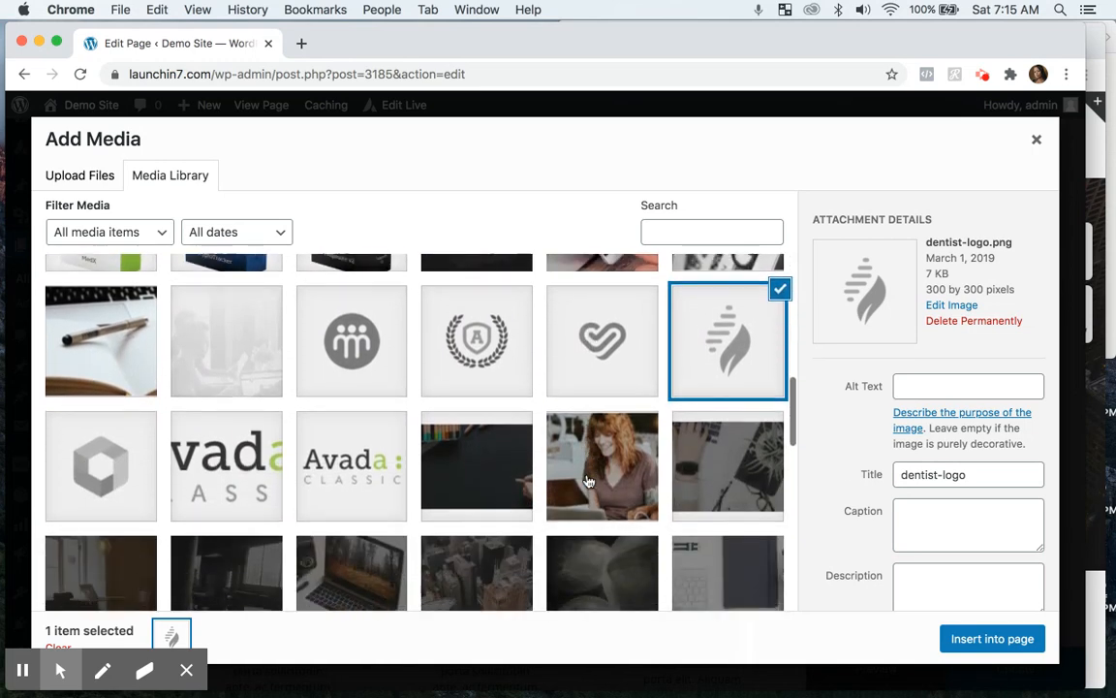
pyautogui.click(981, 639)
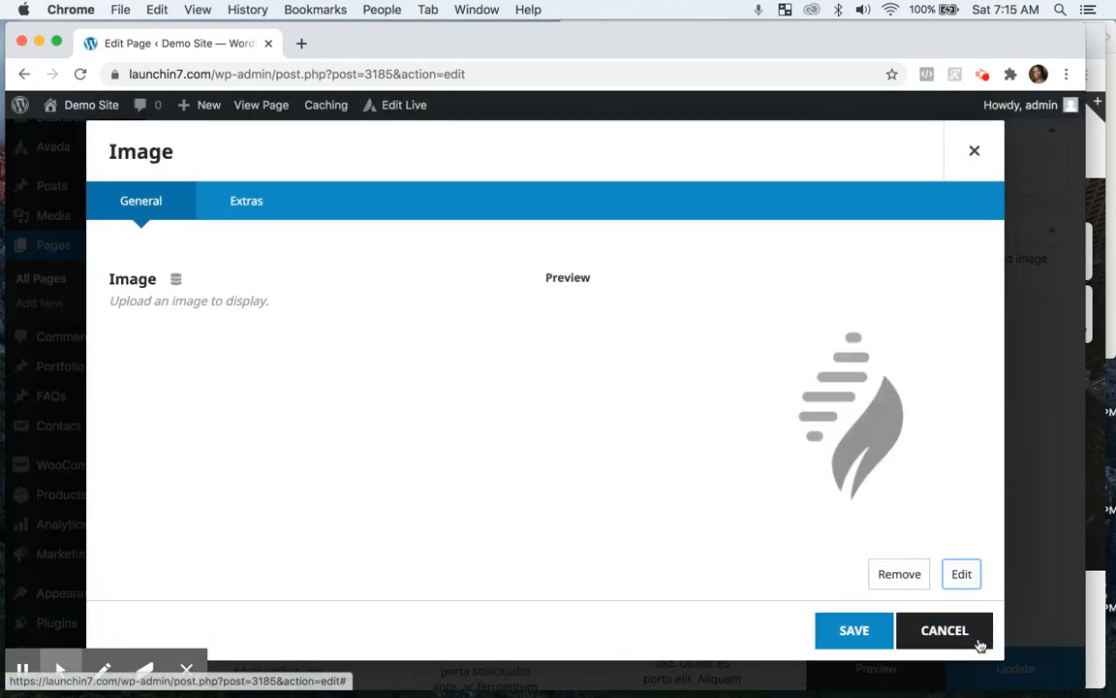
pyautogui.click(854, 631)
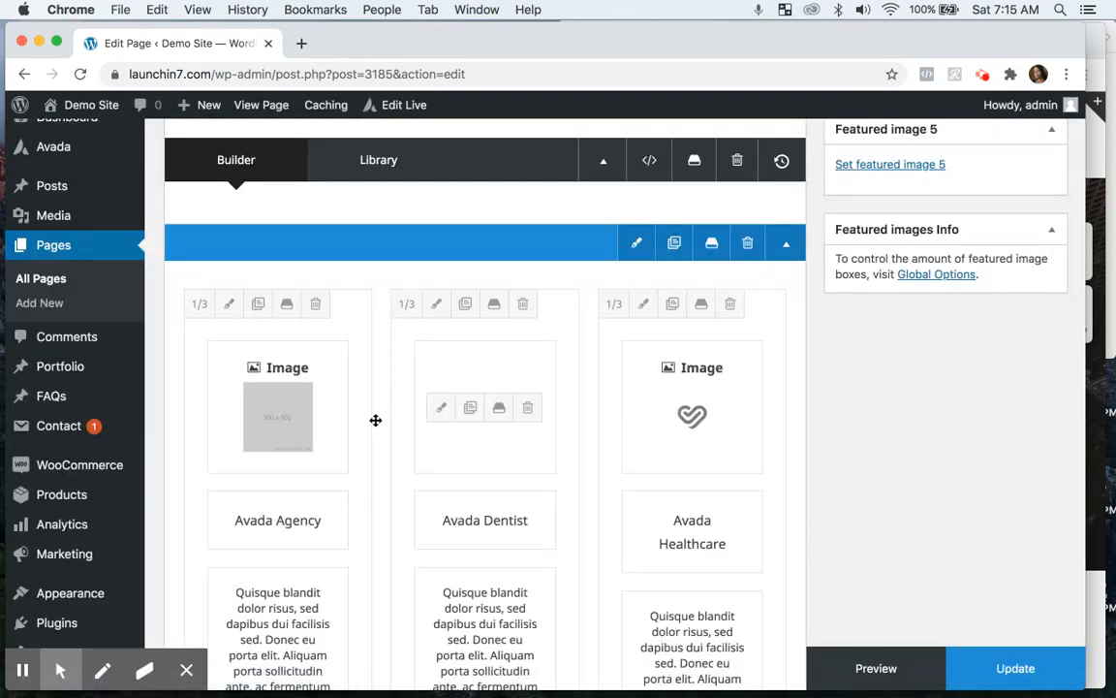
# Replace the placeholder image above the Avada Agency title with agency-logo.png from the media library and save the element
pyautogui.click(235, 408)
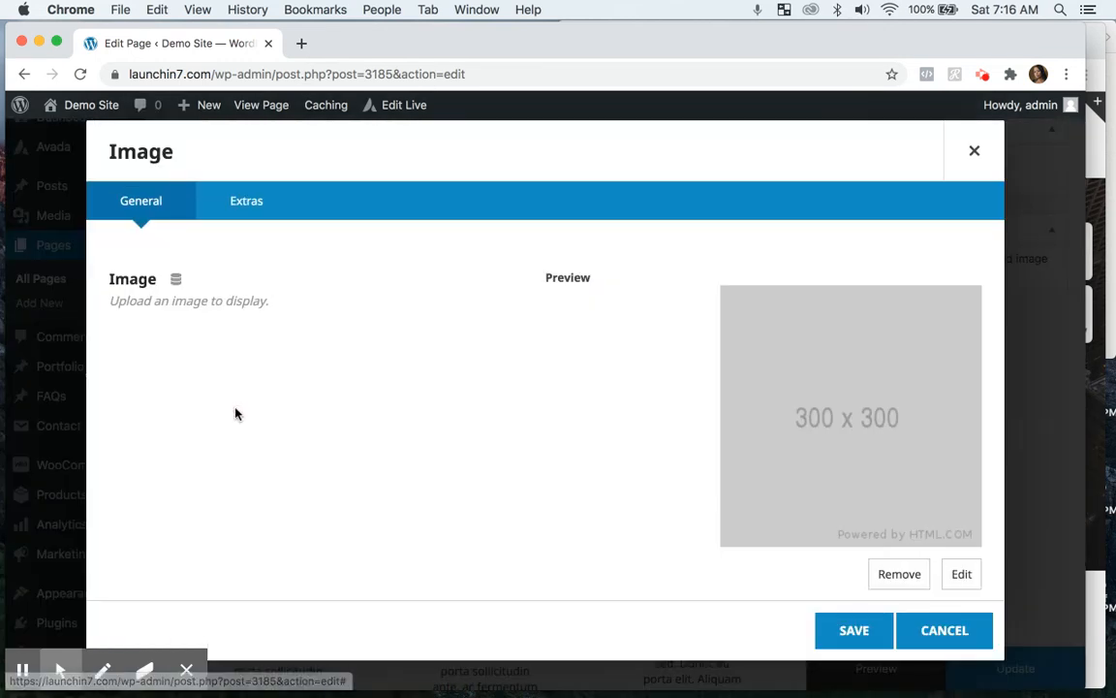
pyautogui.click(962, 576)
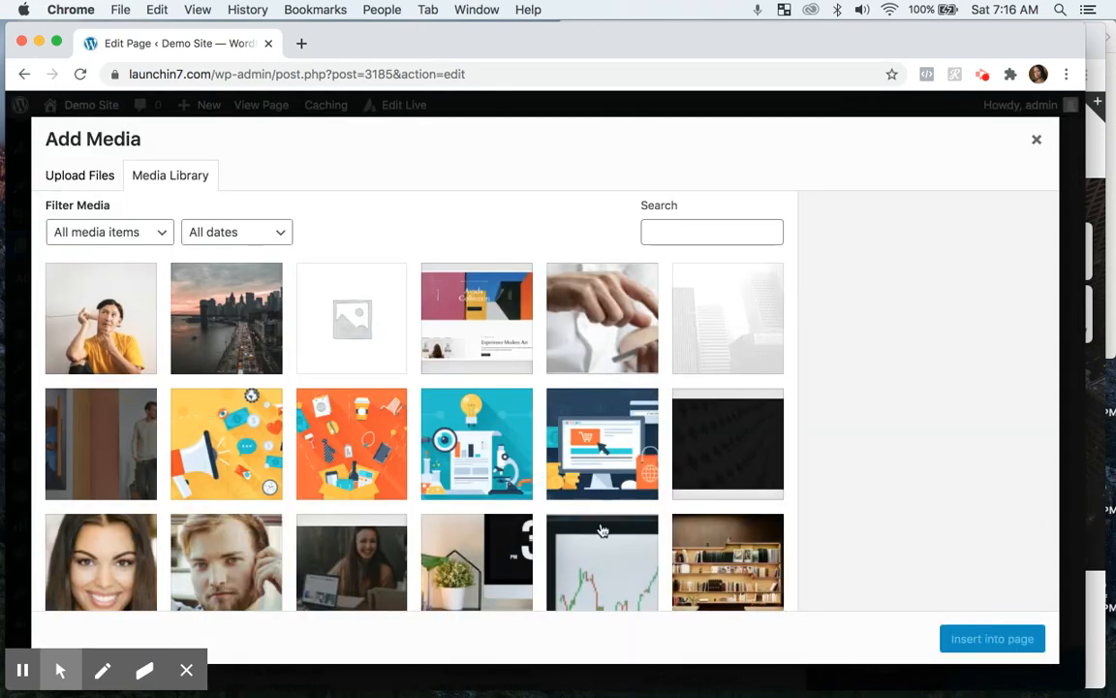
pyautogui.scroll(-10, 601, 530)
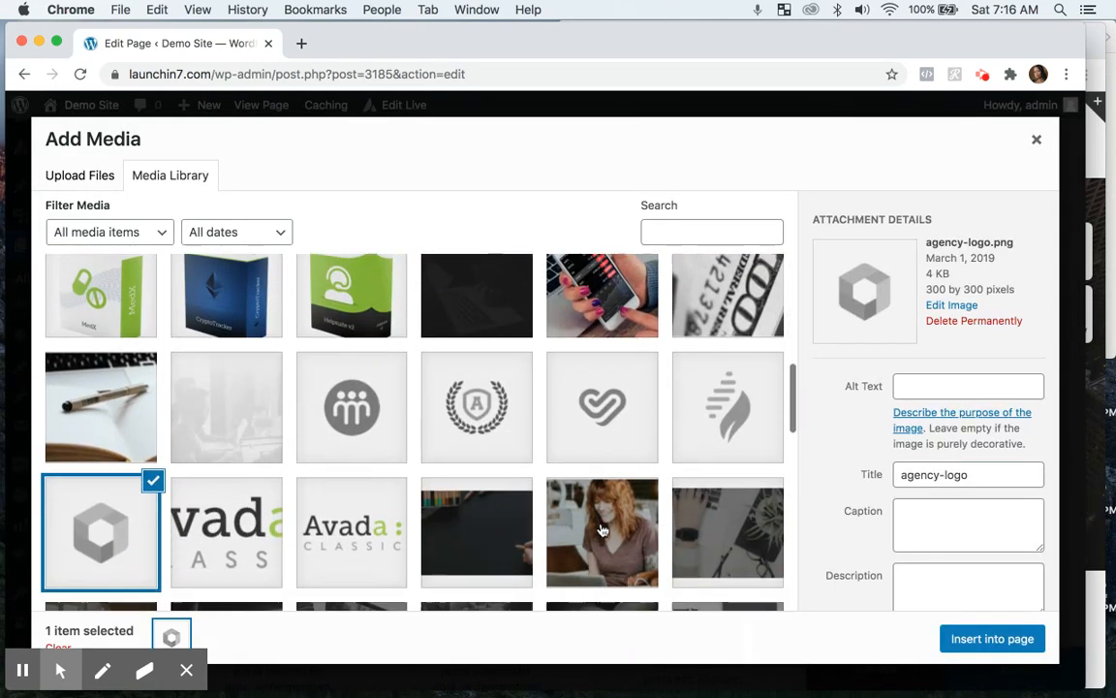
pyautogui.scroll(-1, 602, 531)
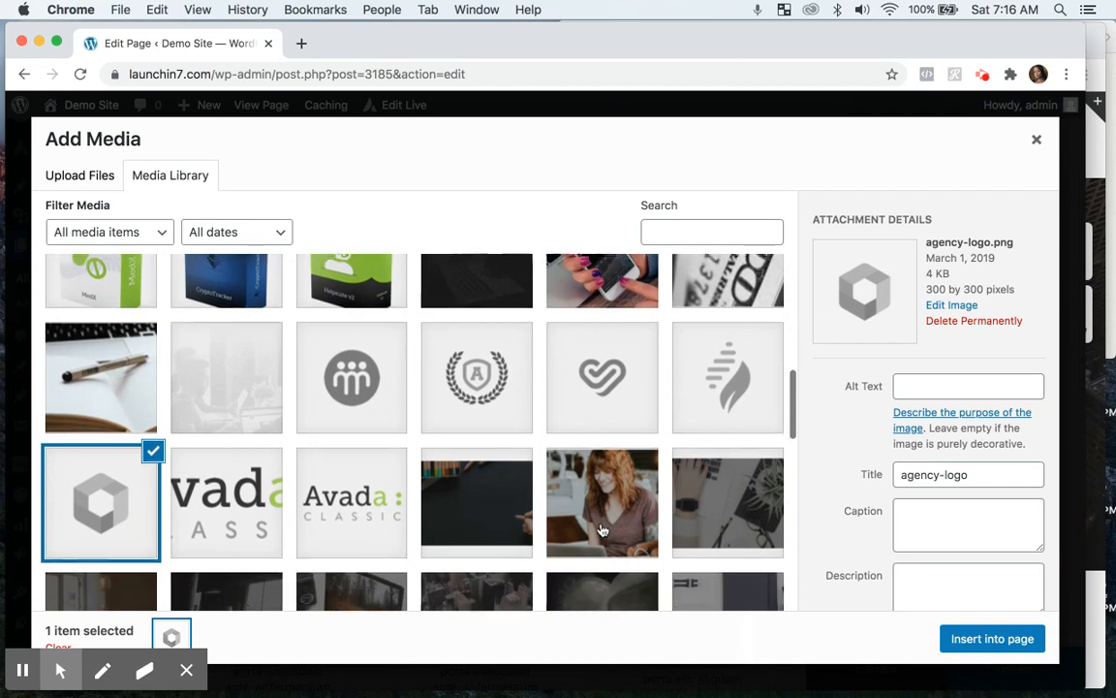
pyautogui.click(978, 642)
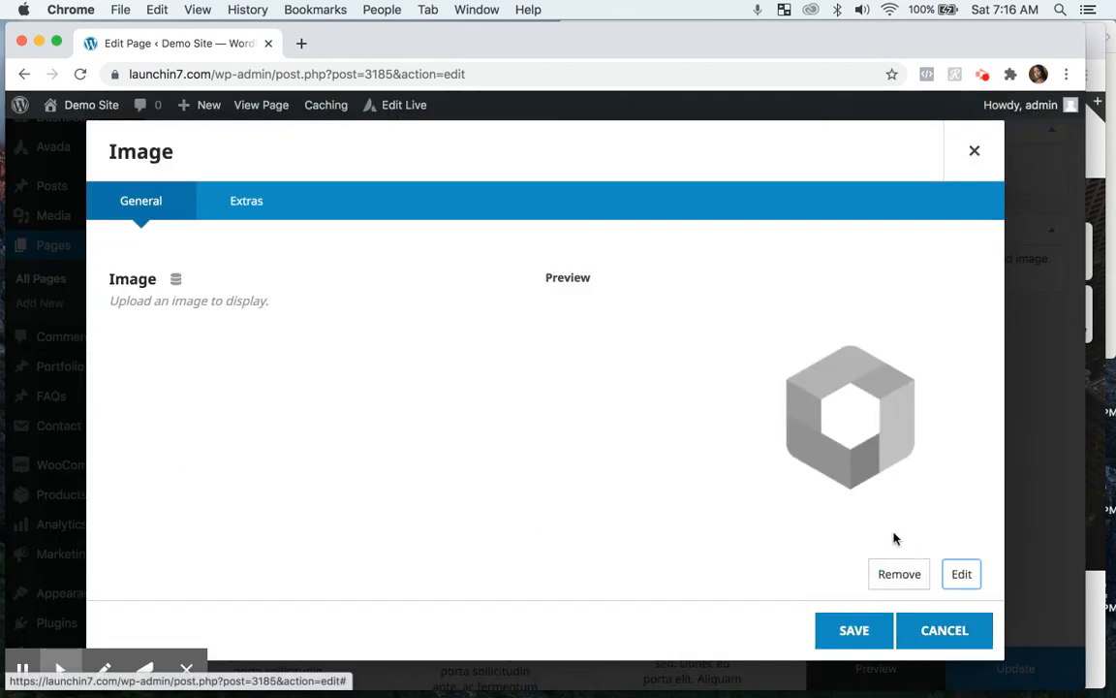
pyautogui.scroll(-3, 839, 541)
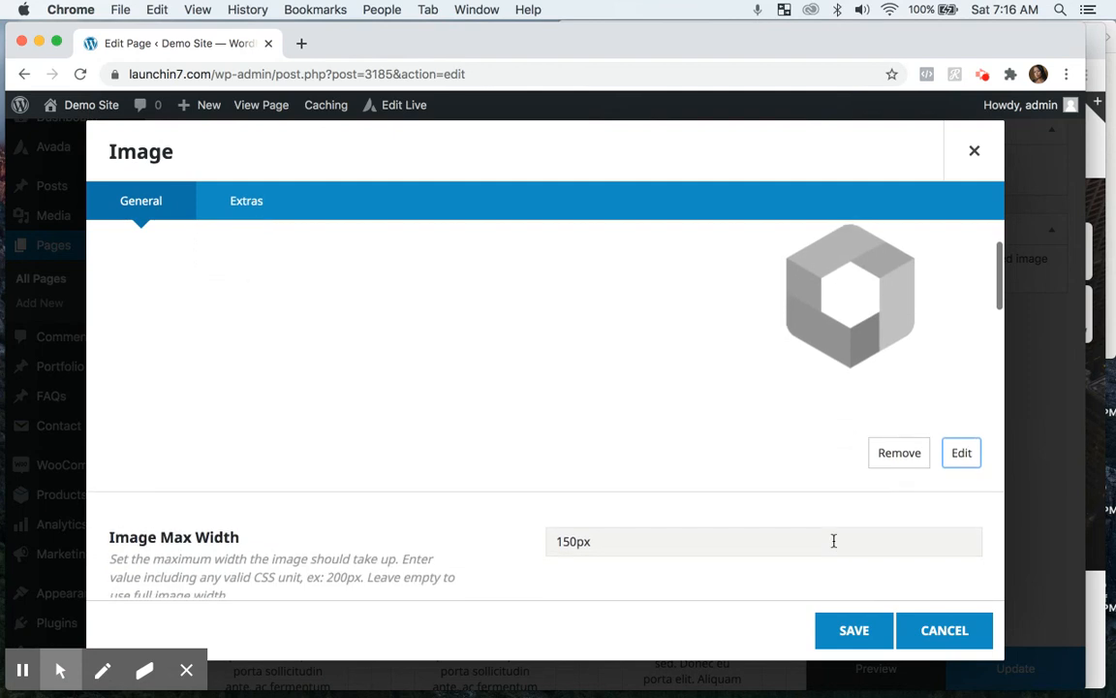
pyautogui.click(853, 632)
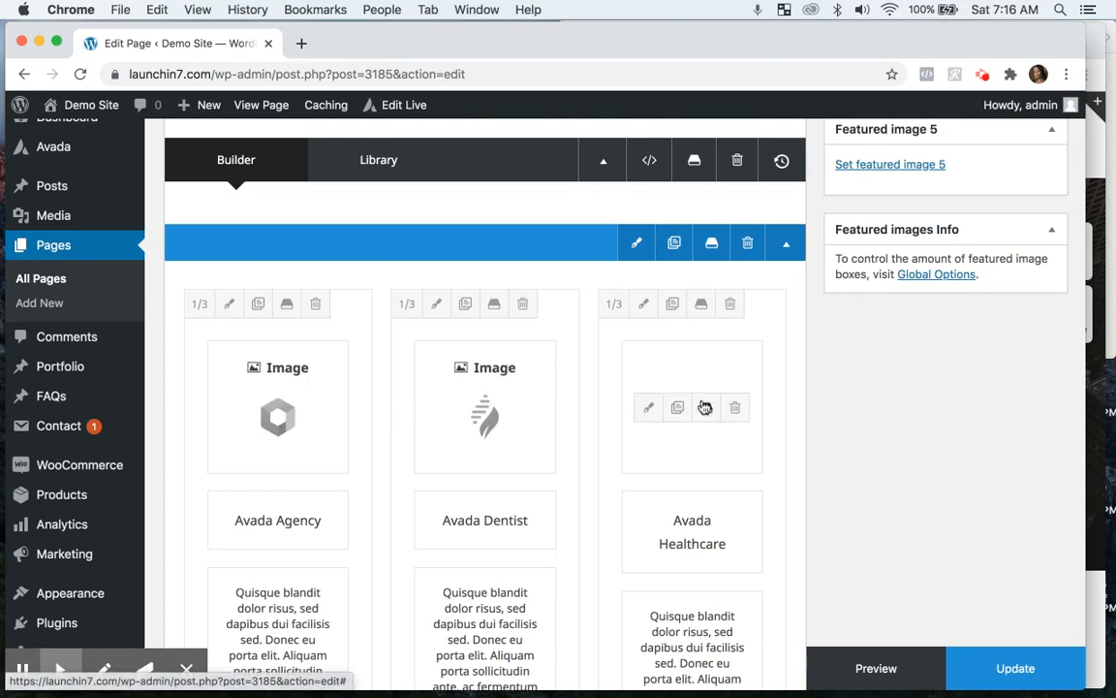
pyautogui.scroll(-1, 704, 531)
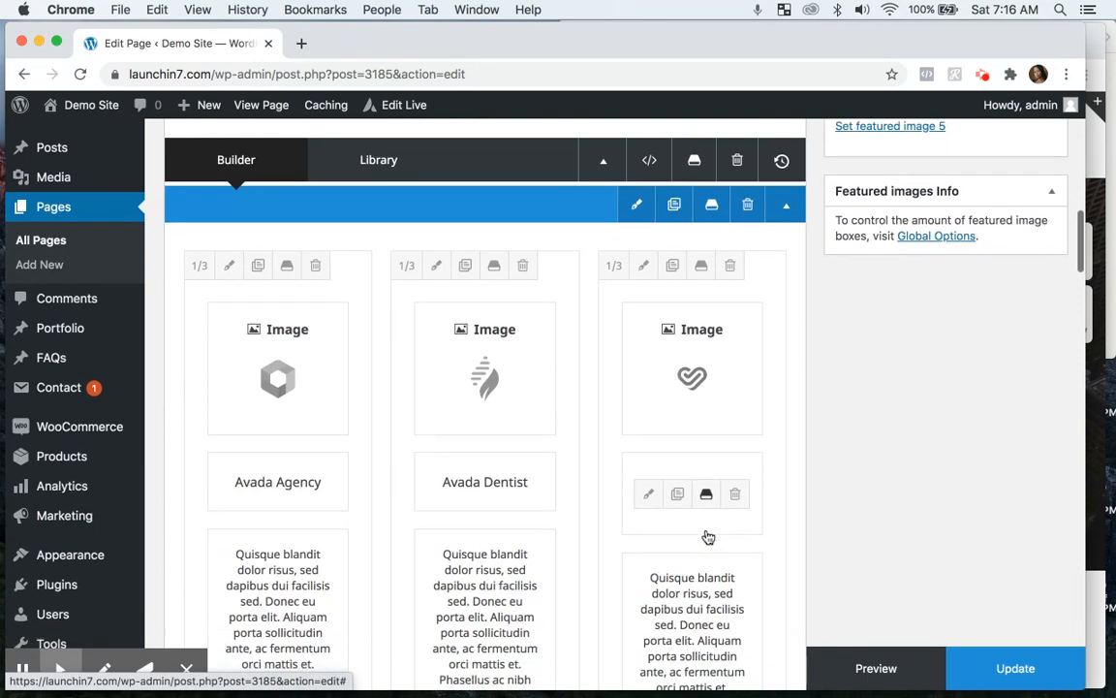
pyautogui.scroll(-3, 708, 537)
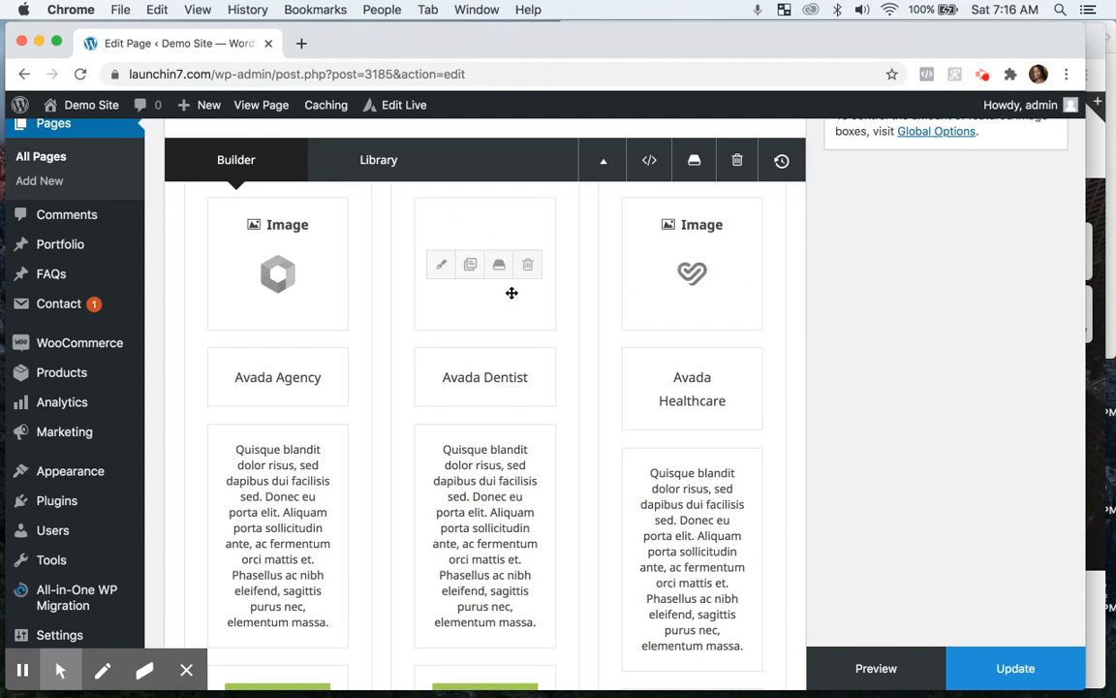
pyautogui.scroll(-2, 531, 540)
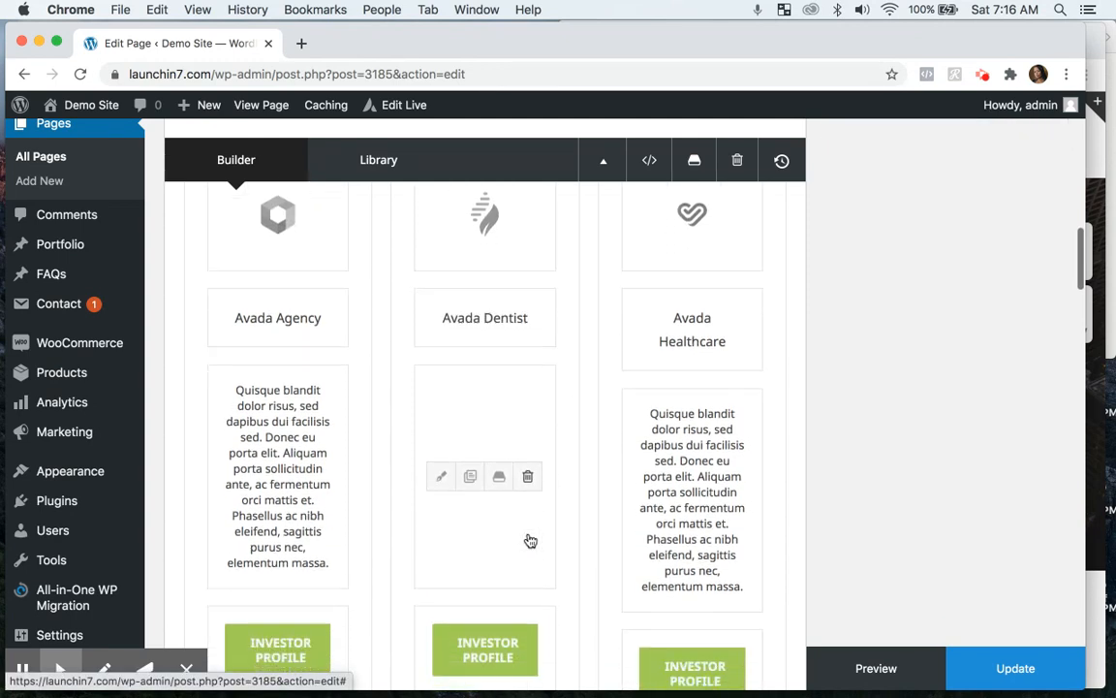
pyautogui.scroll(-5, 531, 541)
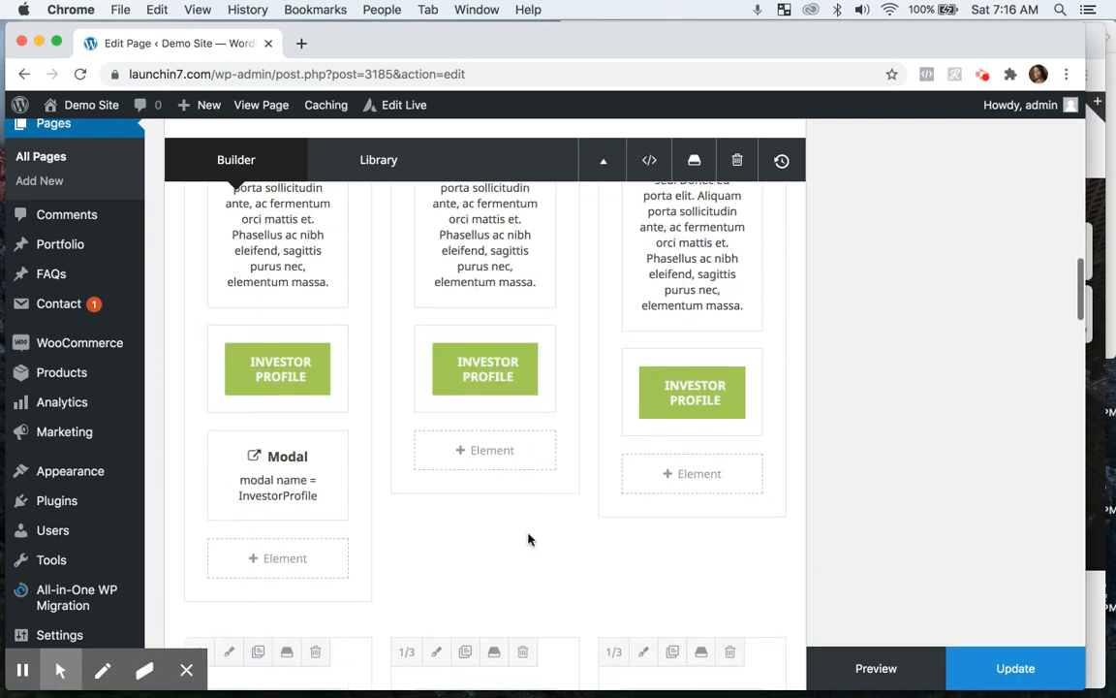
pyautogui.moveTo(306, 384)
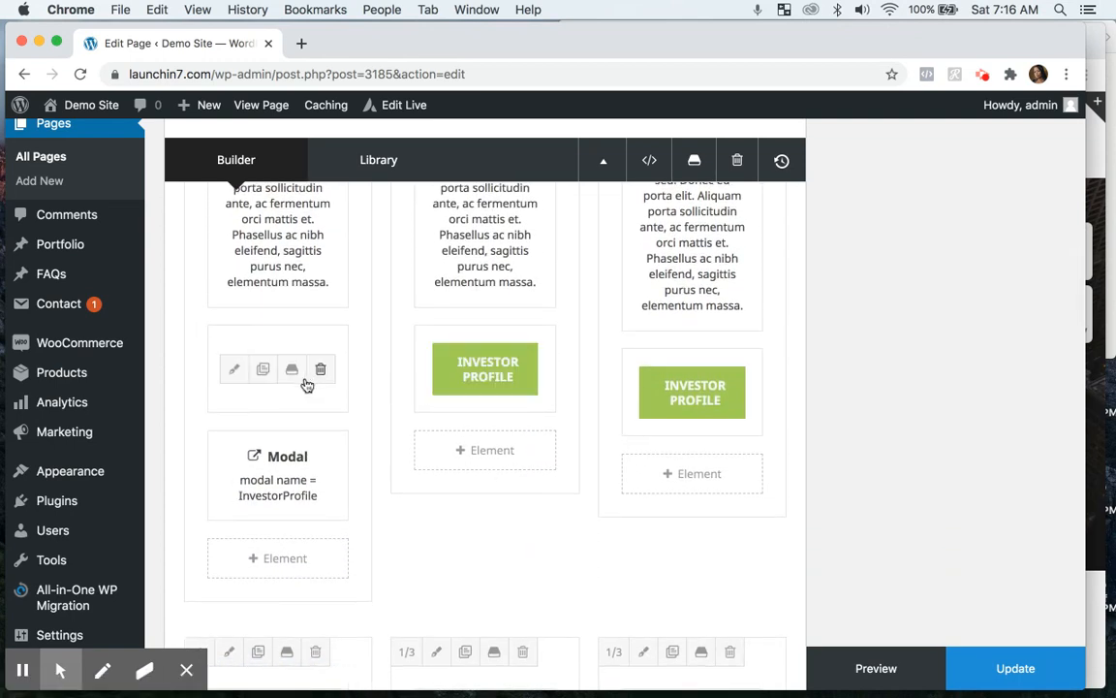
pyautogui.click(235, 378)
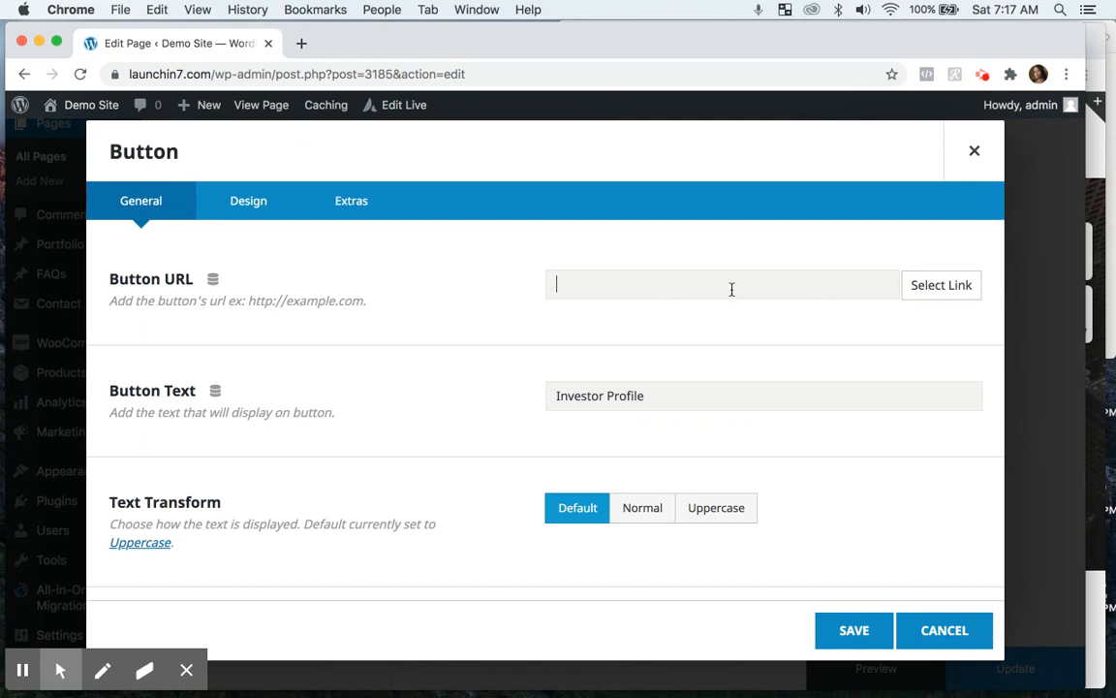
pyautogui.click(947, 286)
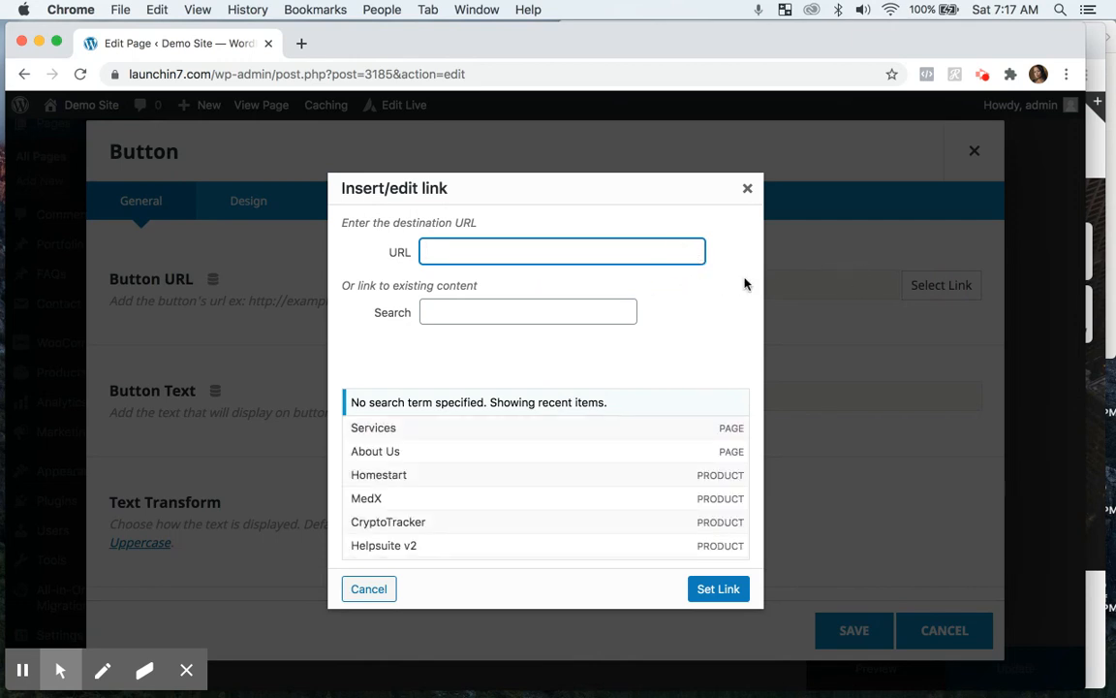
pyautogui.scroll(-3, 616, 523)
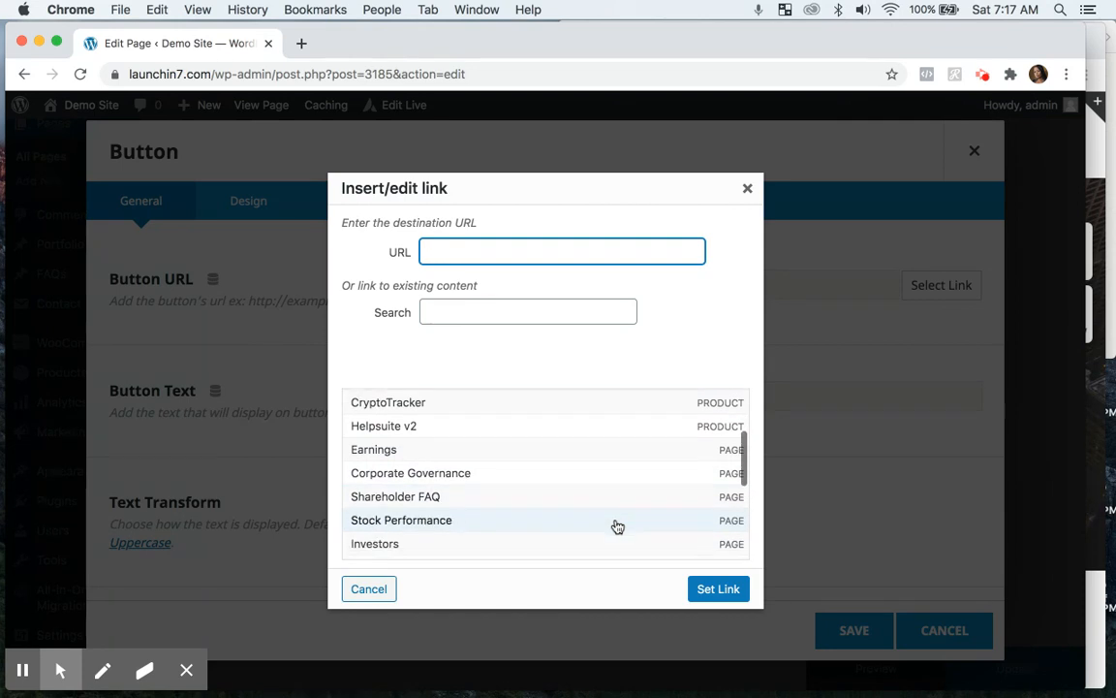
pyautogui.scroll(-2, 618, 526)
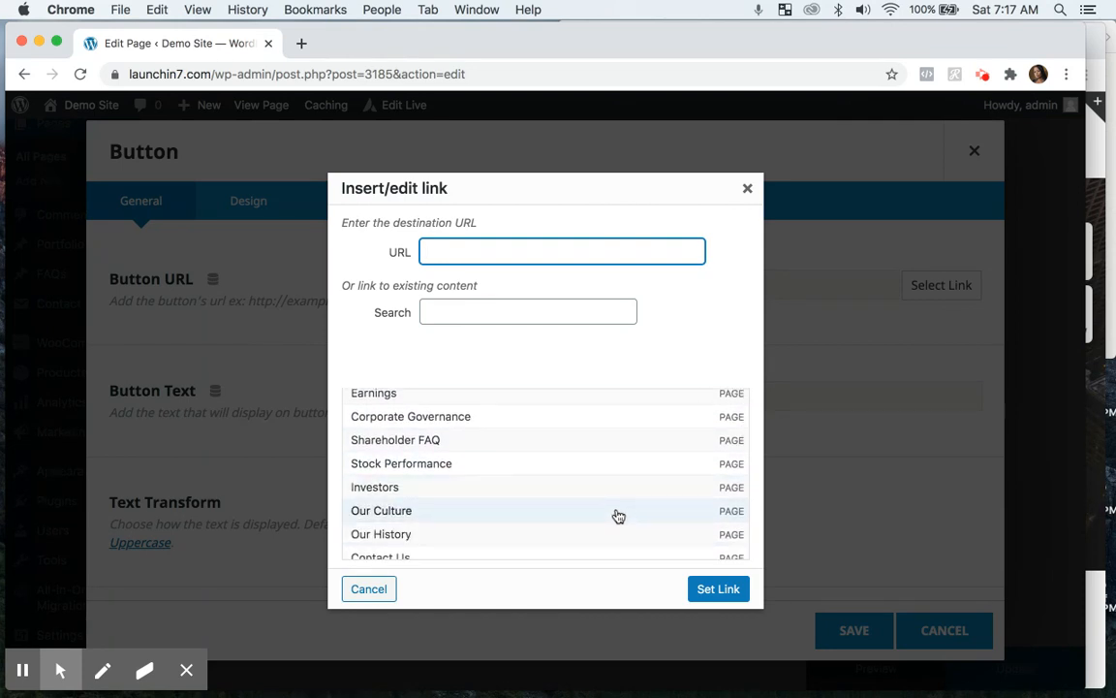
pyautogui.scroll(-3, 618, 516)
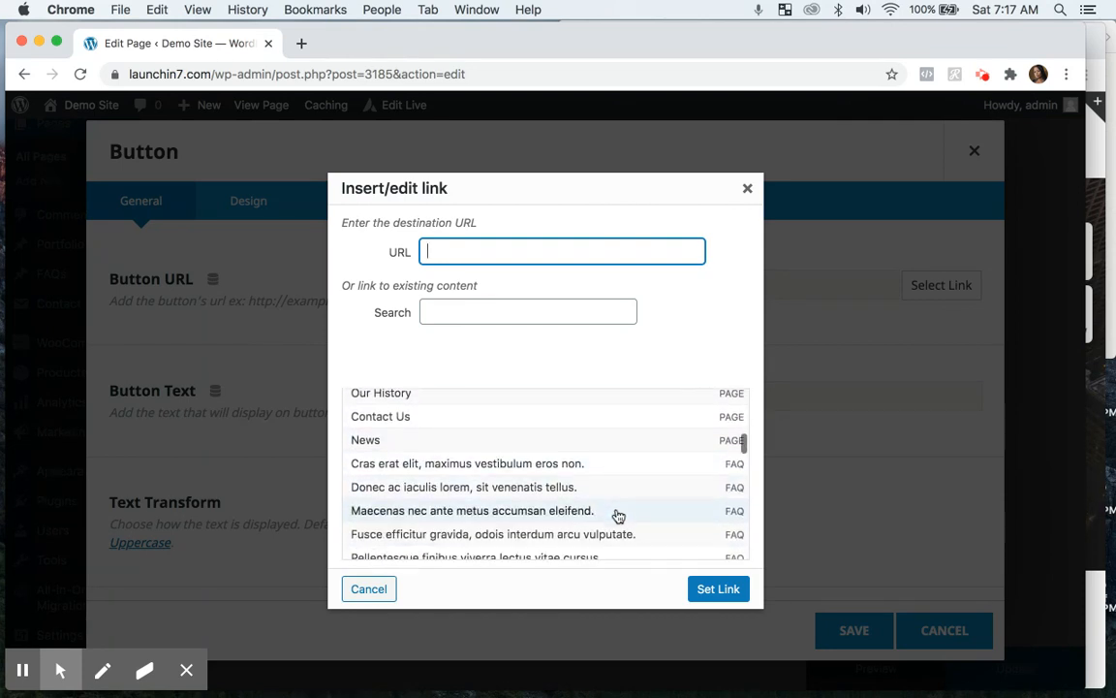
pyautogui.scroll(2, 618, 515)
pyautogui.scroll(-2, 618, 515)
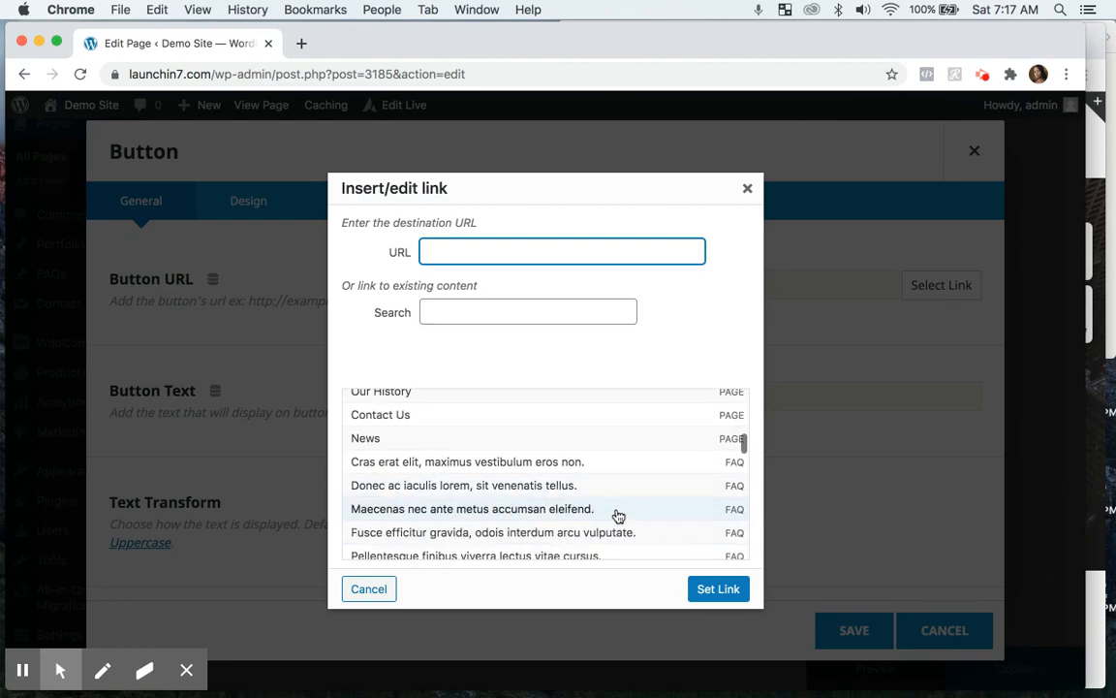
pyautogui.scroll(2, 630, 495)
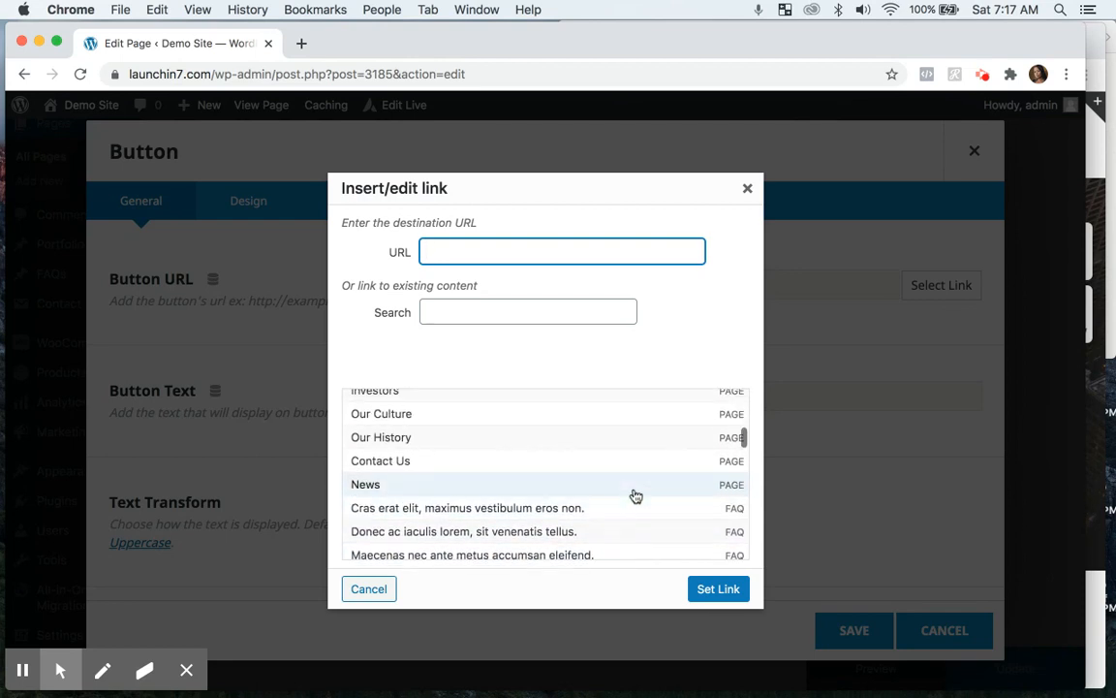
pyautogui.click(725, 489)
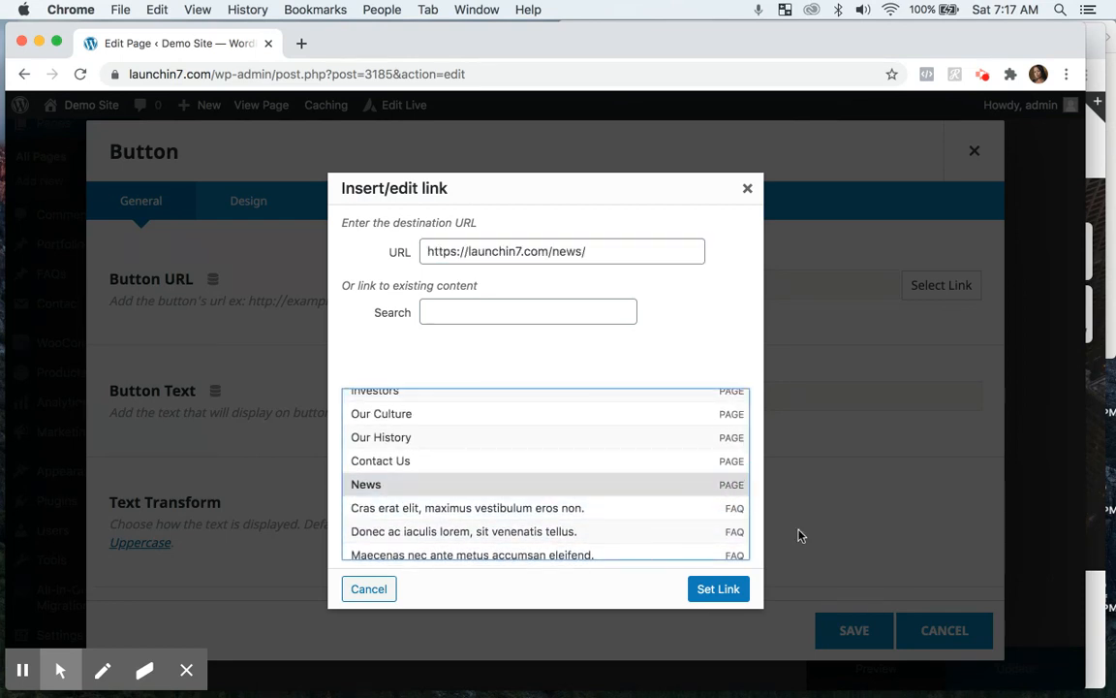
pyautogui.click(718, 589)
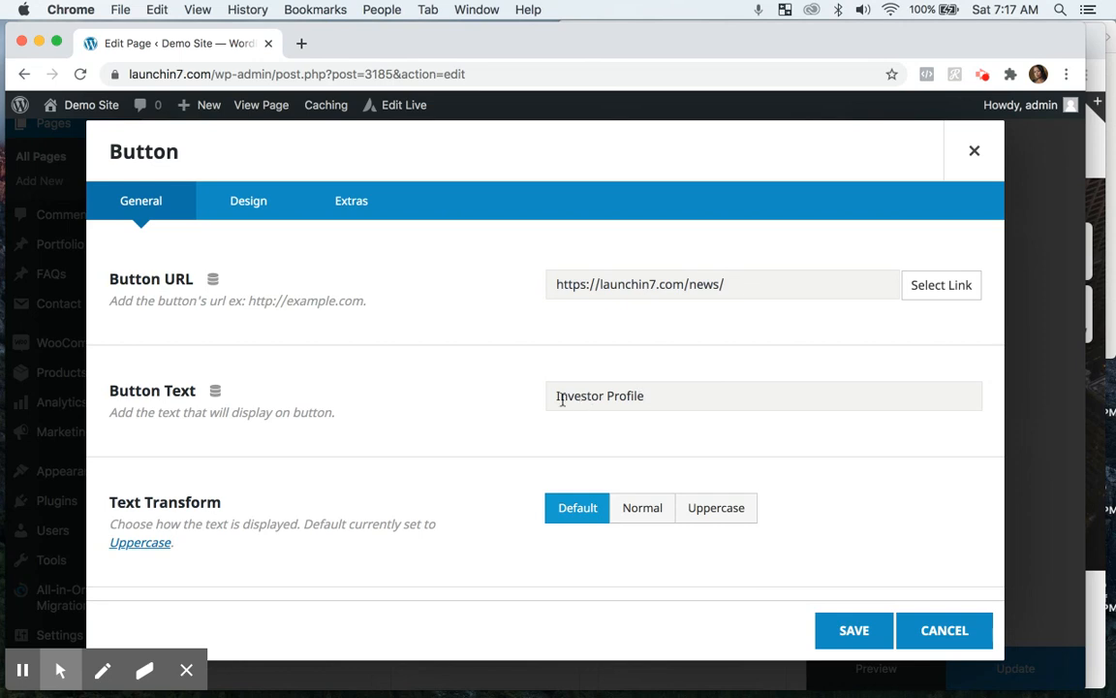
# Change the button's text to "Button Title" and save the button element
pyautogui.moveTo(553, 395); pyautogui.dragTo(660, 397)
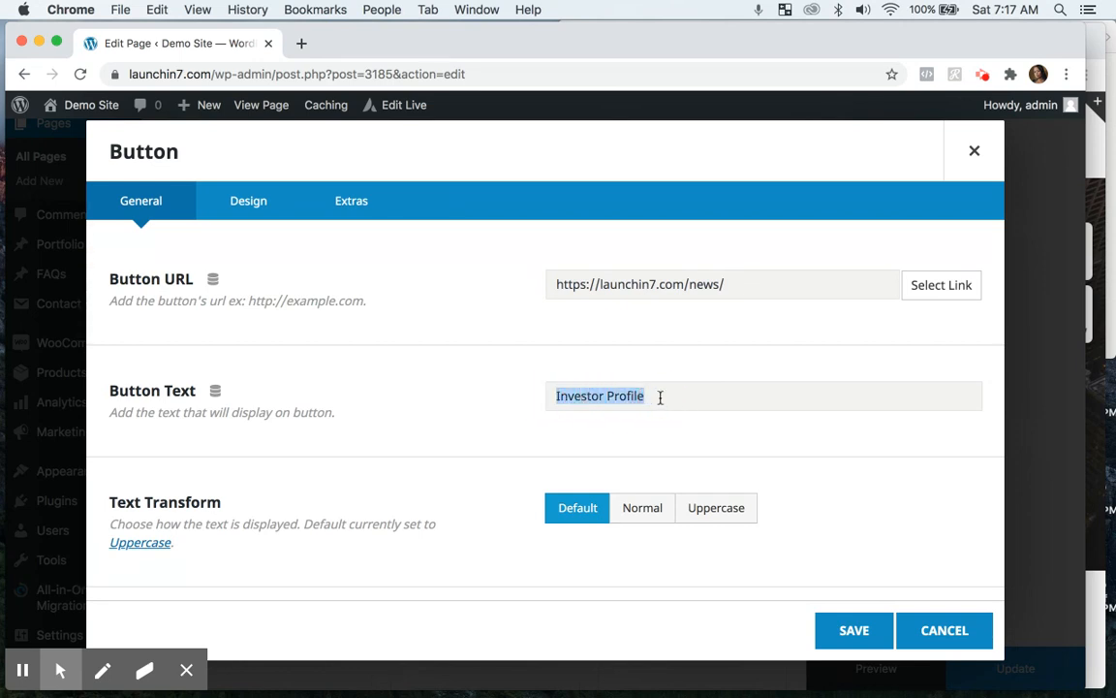
pyautogui.write('Butto')
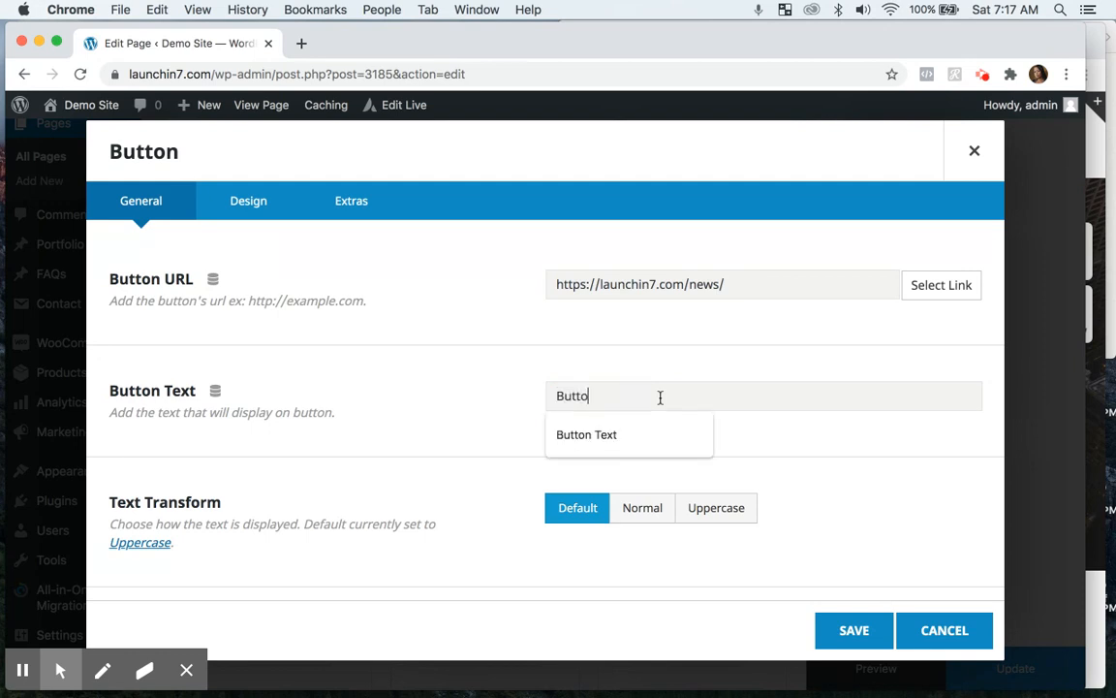
pyautogui.write('n Title')
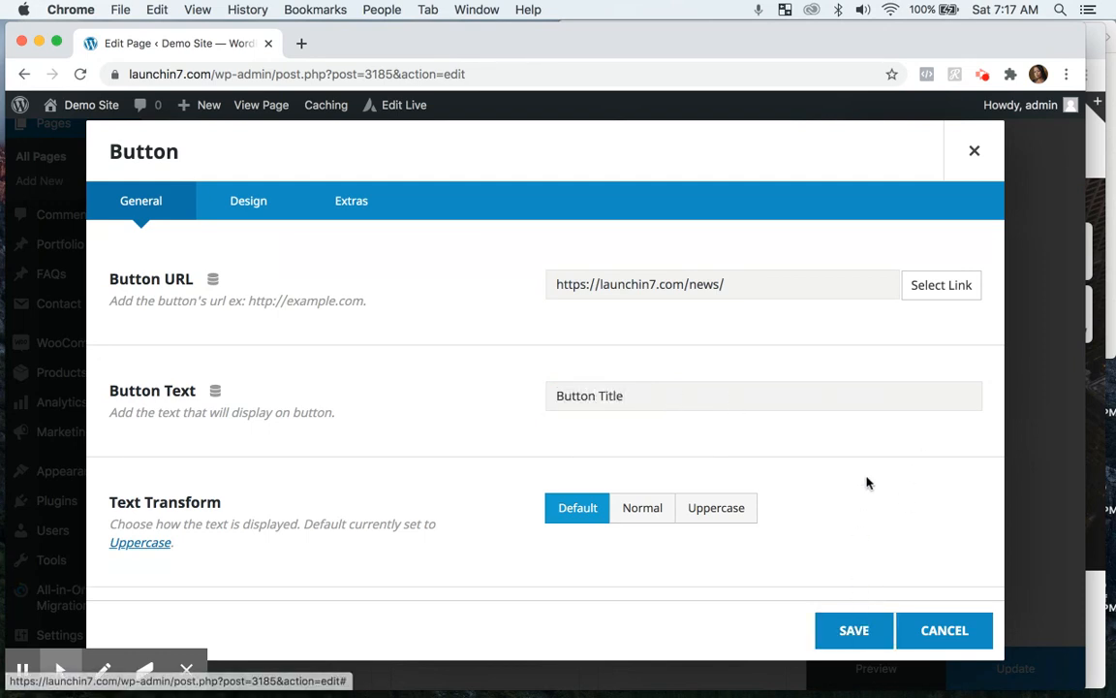
pyautogui.scroll(-3, 868, 480)
pyautogui.click(855, 632)
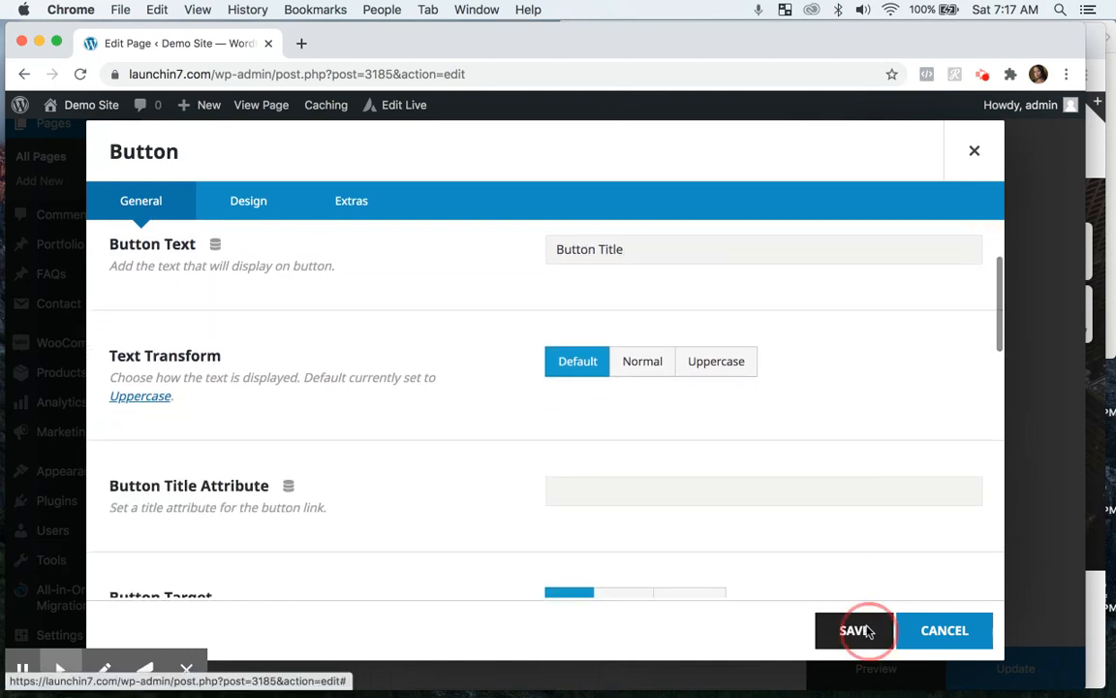
# Open the options of the InvestorProfile modal in the Avada Agency column and review its heading, size, colour and footer settings
pyautogui.scroll(-2, 676, 517)
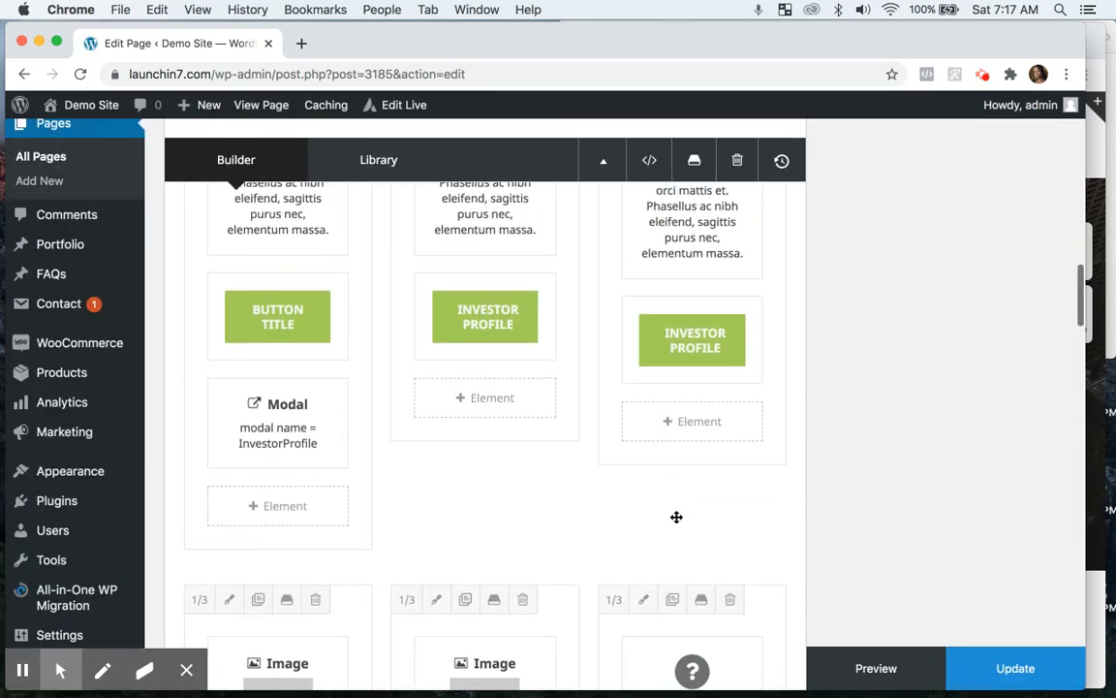
pyautogui.moveTo(276, 413)
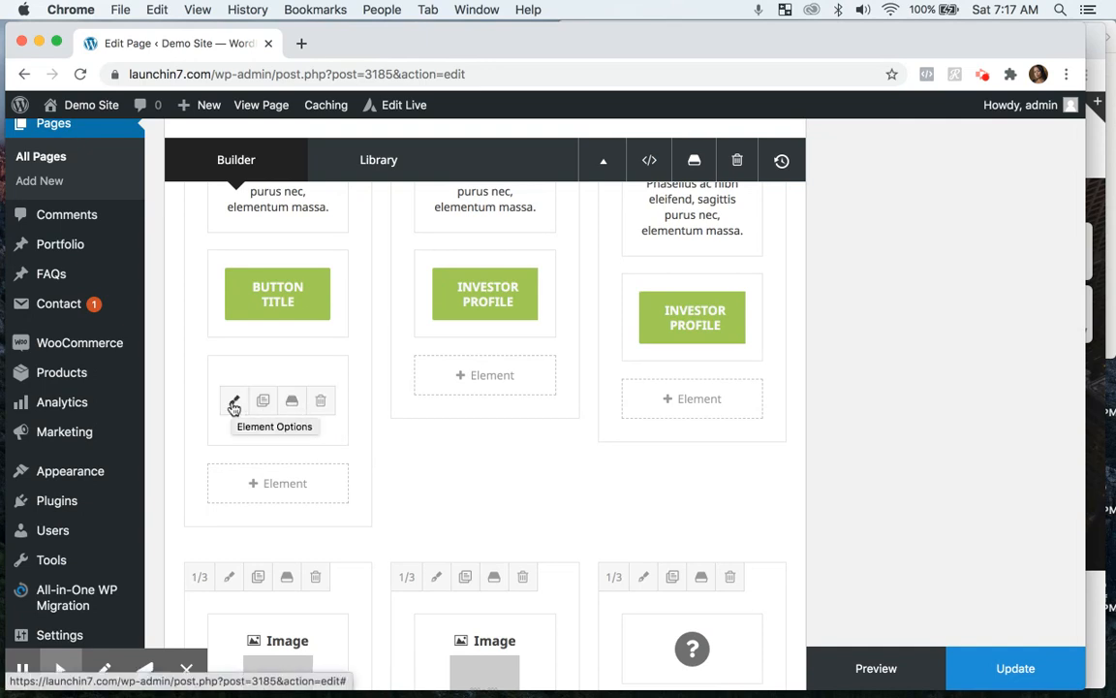
pyautogui.scroll(-6, 234, 407)
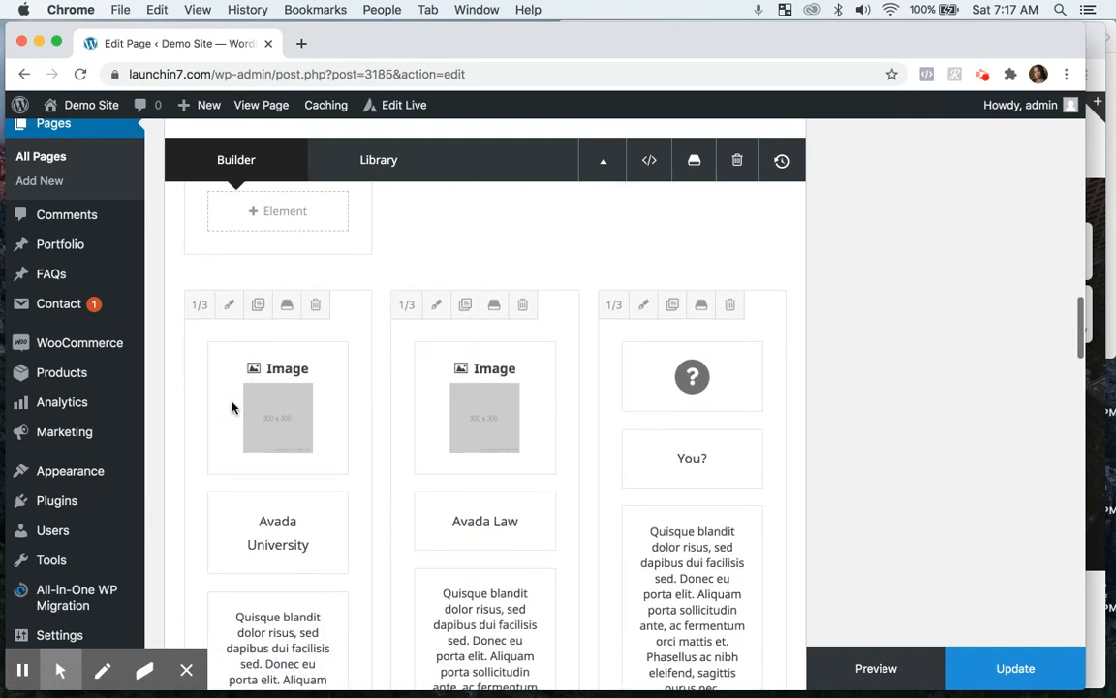
pyautogui.scroll(-5, 233, 407)
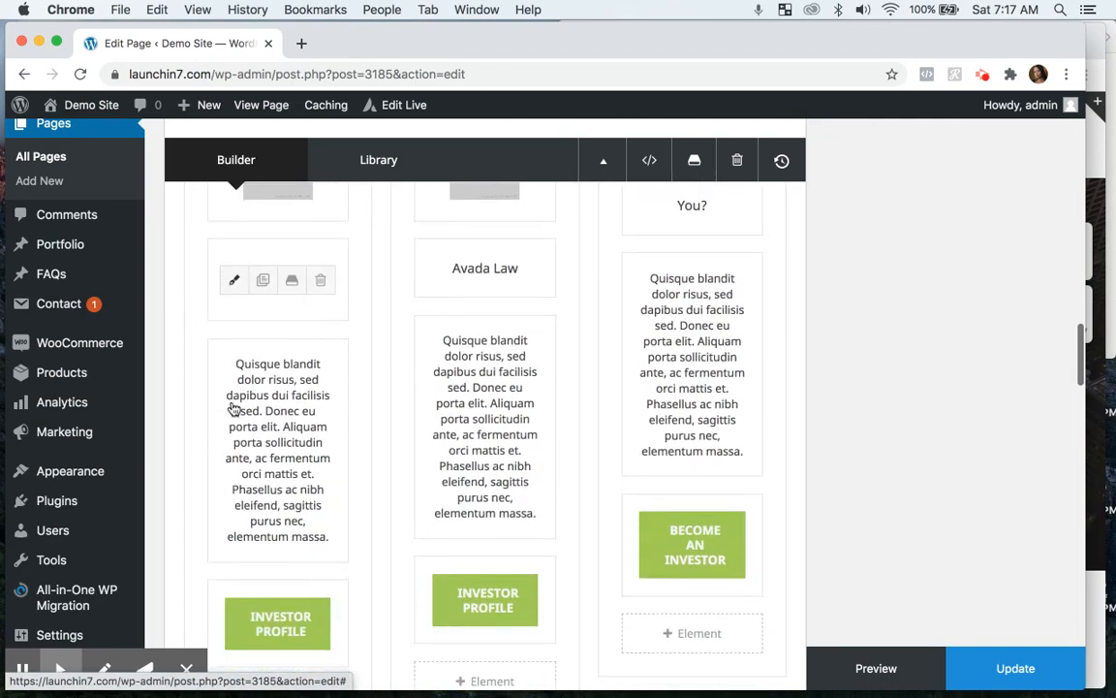
pyautogui.scroll(9, 232, 402)
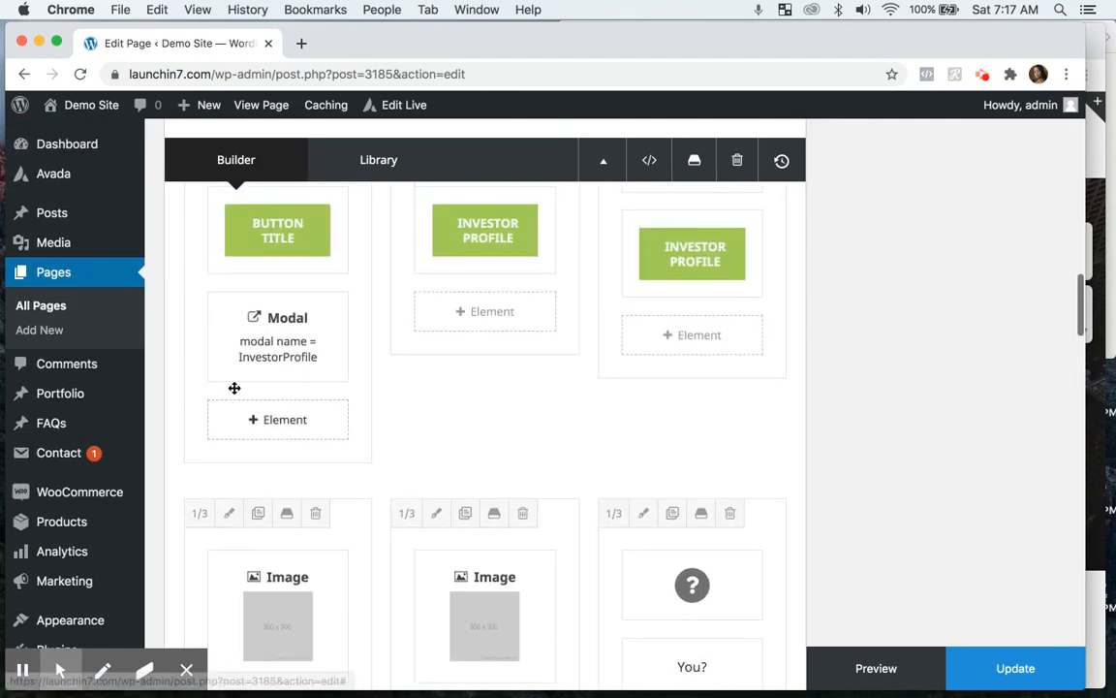
pyautogui.click(234, 338)
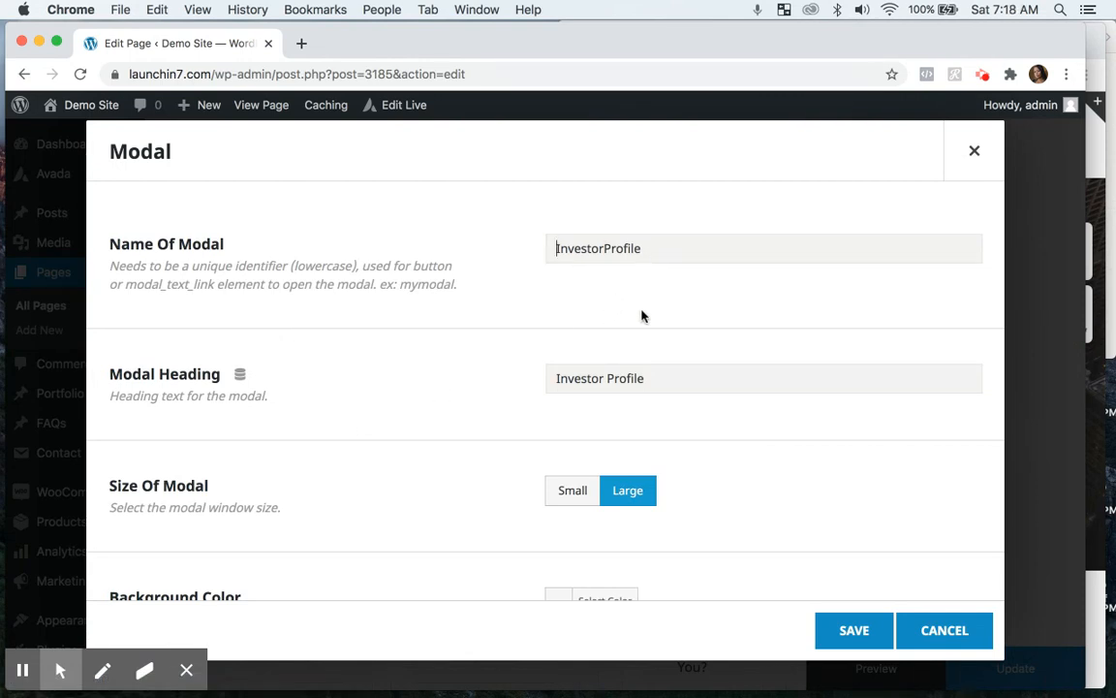
pyautogui.scroll(-10, 639, 366)
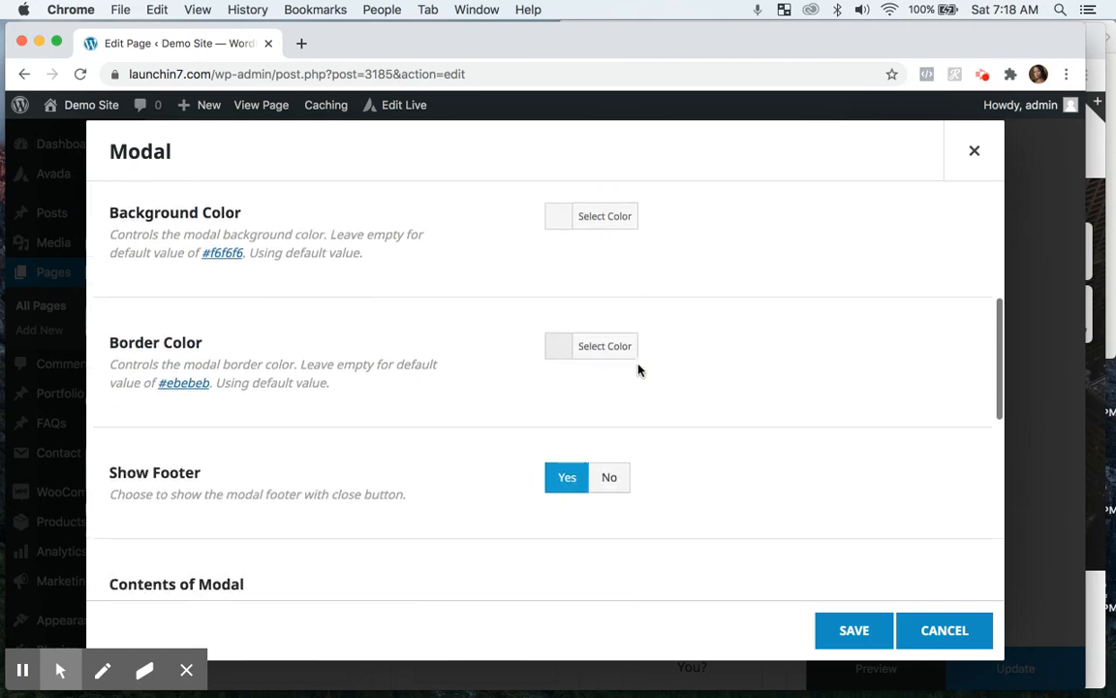
pyautogui.scroll(10, 639, 371)
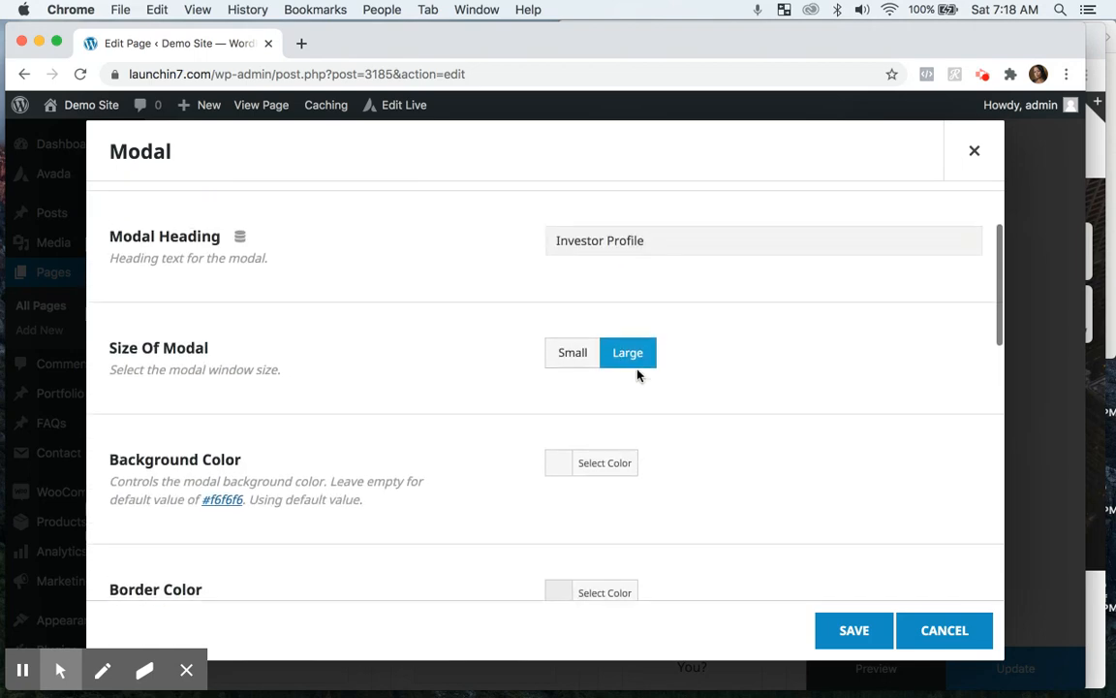
# Switch to the Avada Classic Investors demo page and examine its investor columns, buttons and the sections below them
pyautogui.click(1096, 238)
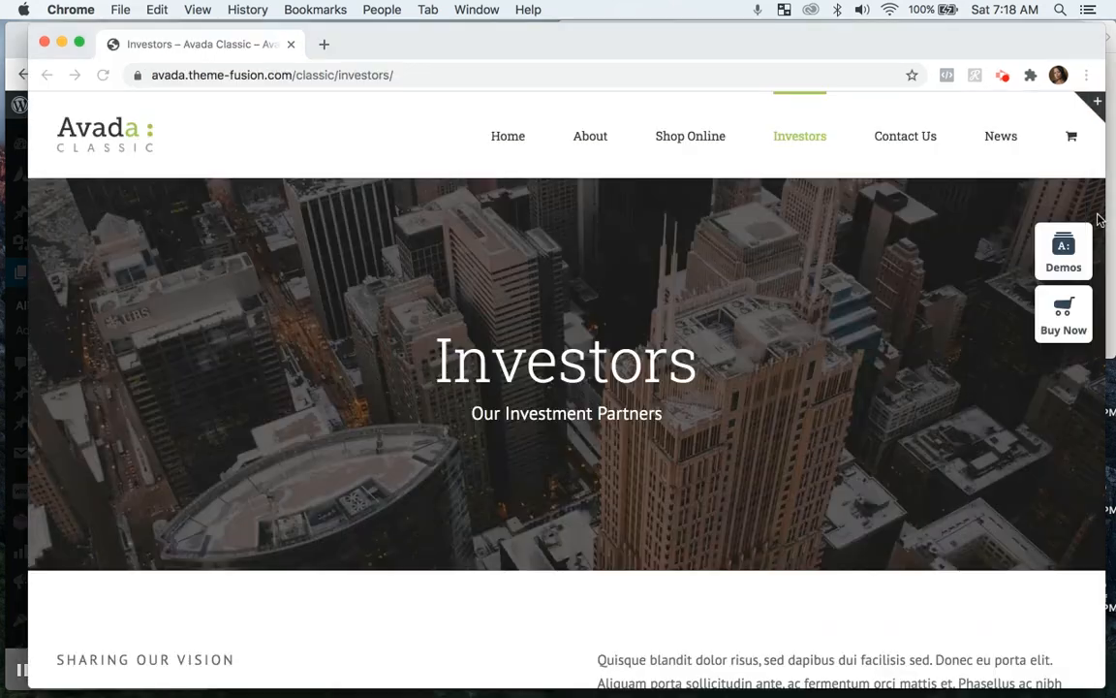
pyautogui.scroll(-5, 998, 494)
pyautogui.scroll(-5, 998, 494)
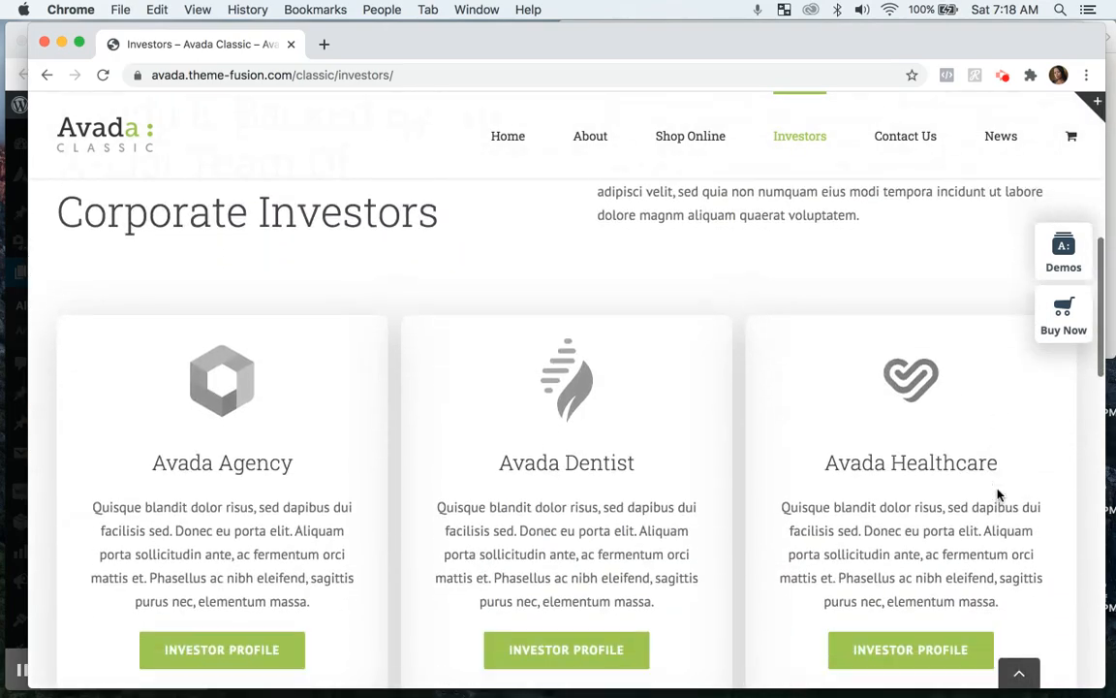
pyautogui.scroll(-5, 999, 495)
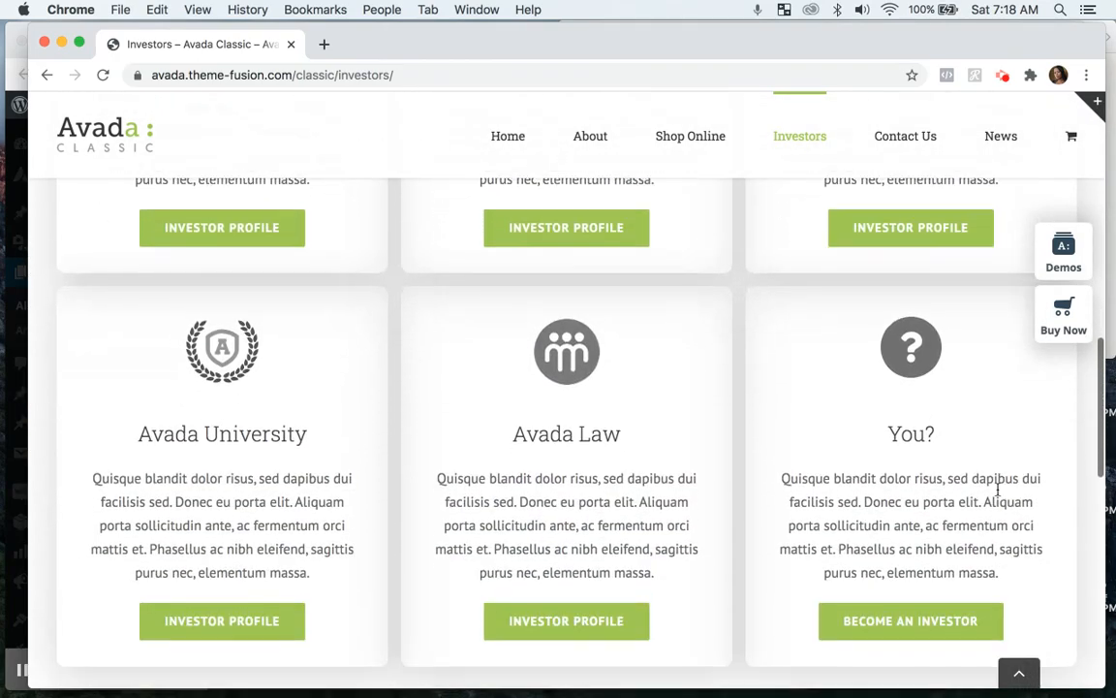
pyautogui.scroll(-2, 999, 496)
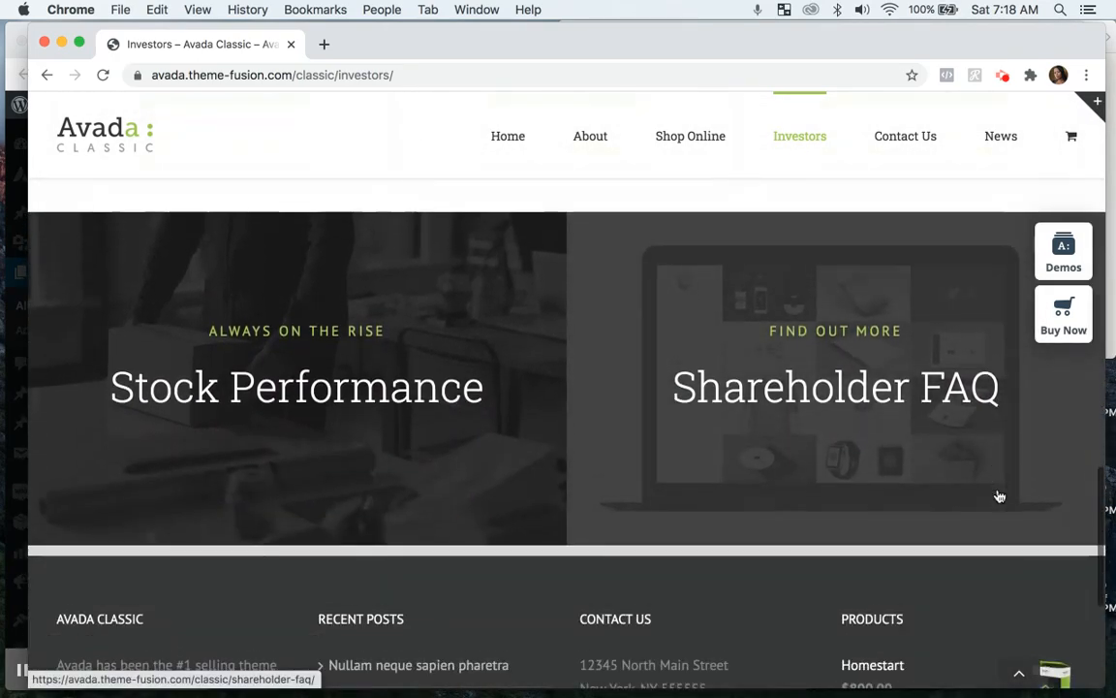
pyautogui.scroll(5, 997, 496)
pyautogui.scroll(4, 999, 495)
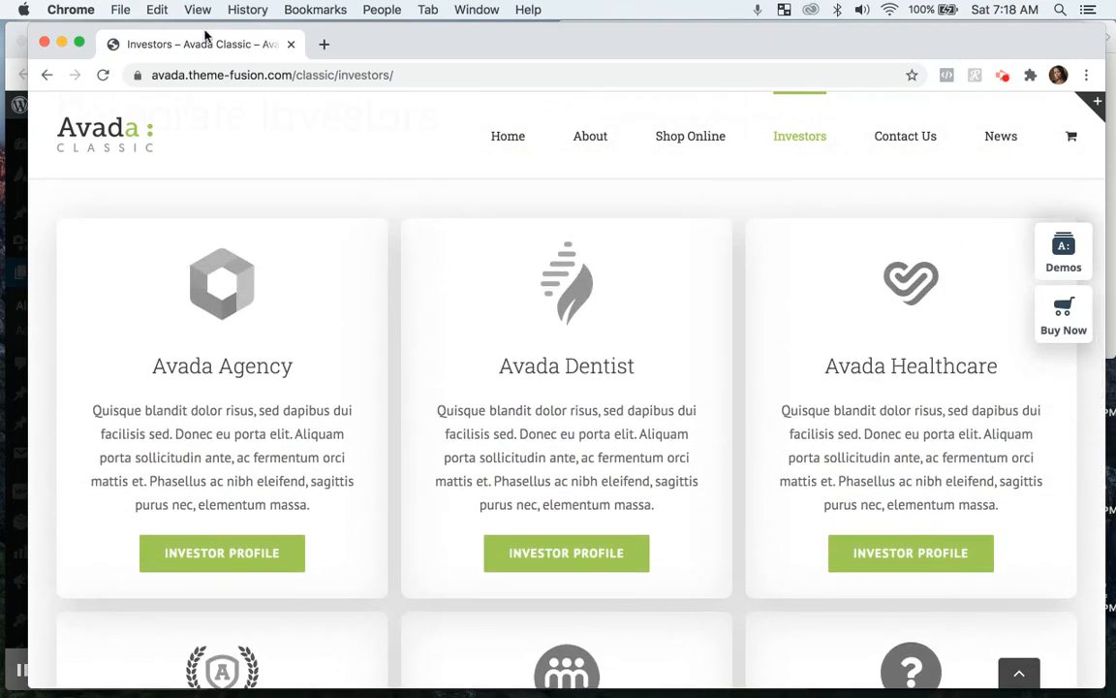
# Return to the page editor, check the modal's size, colour and footer options, and save the modal element
pyautogui.click(14, 31)
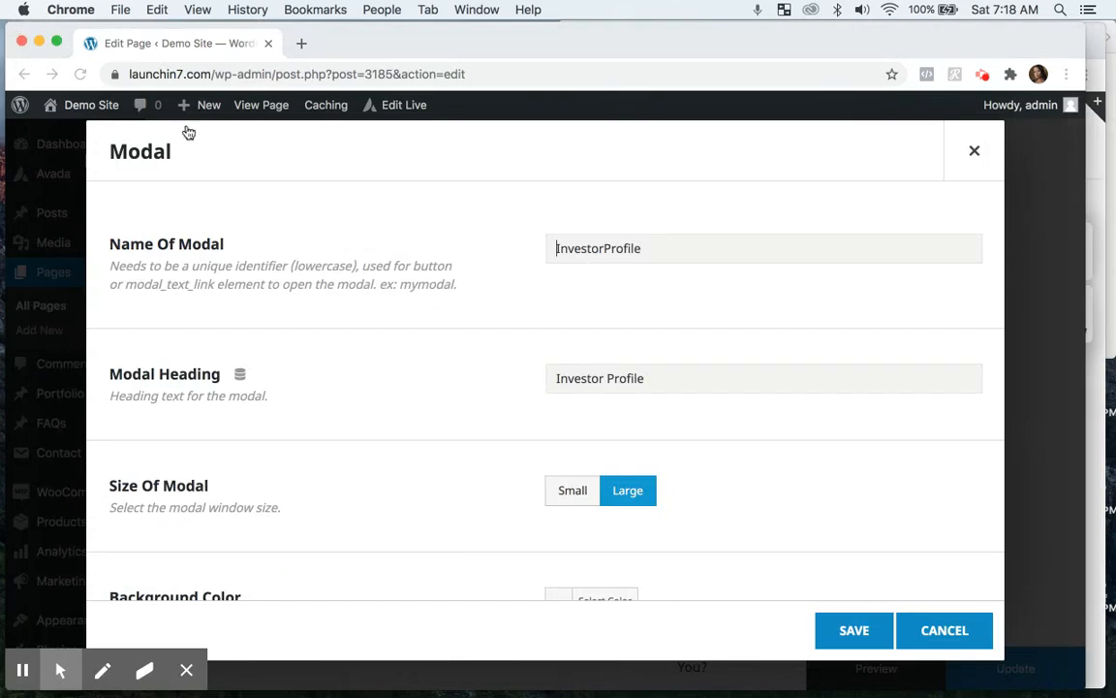
pyautogui.scroll(-2, 379, 456)
pyautogui.scroll(-5, 379, 457)
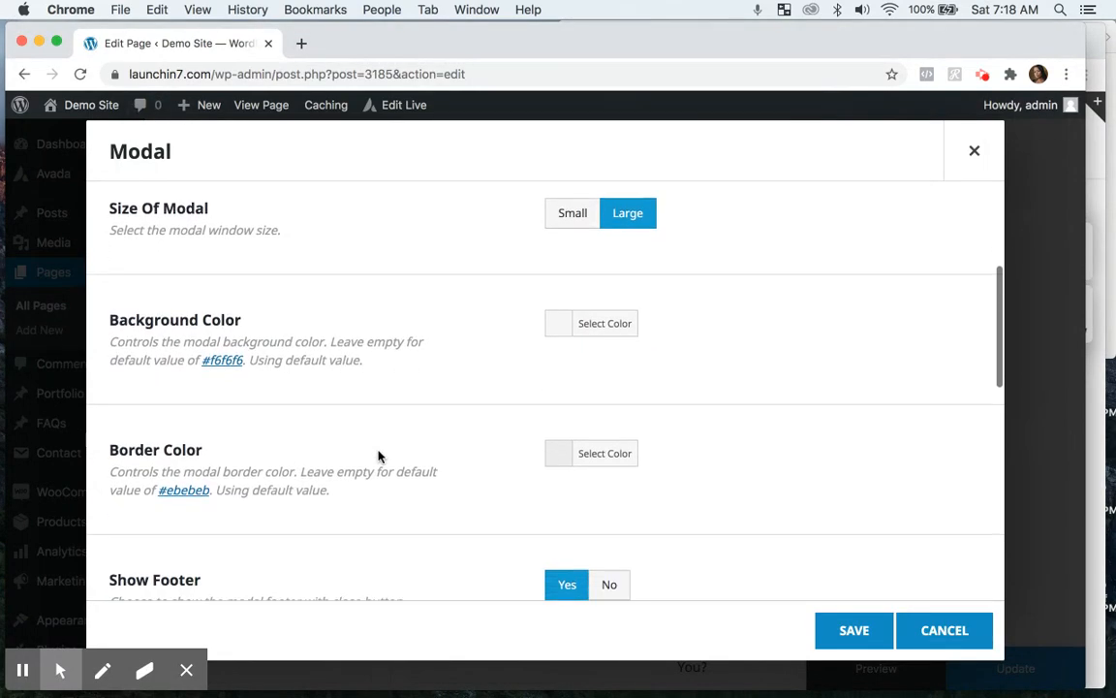
pyautogui.click(853, 632)
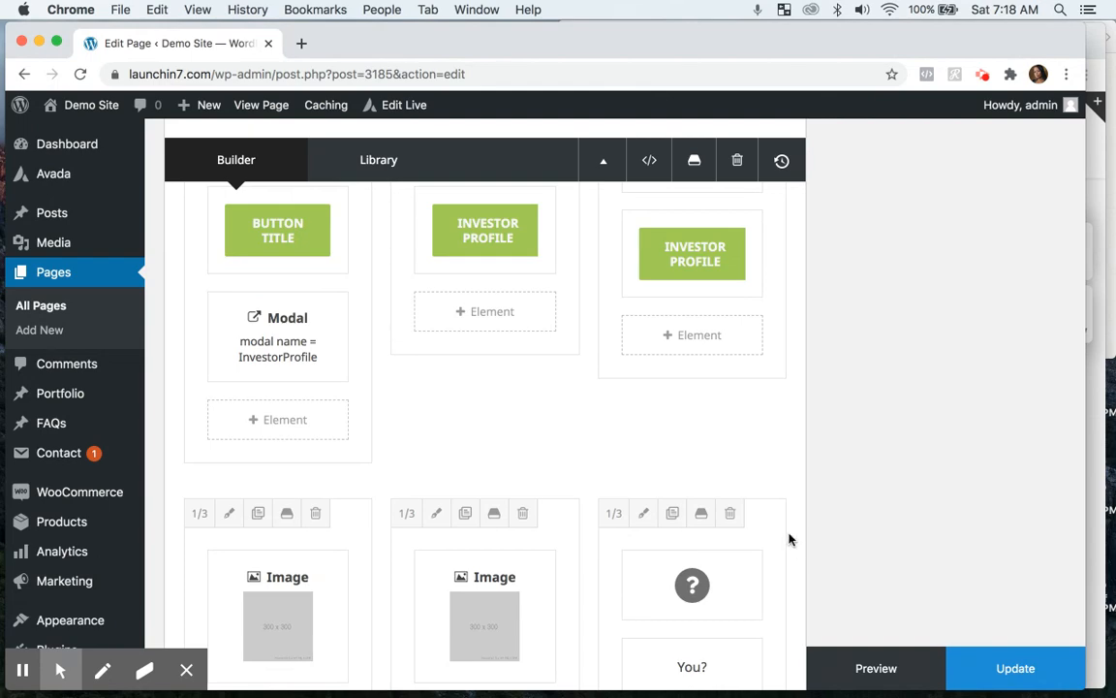
pyautogui.scroll(-2, 696, 449)
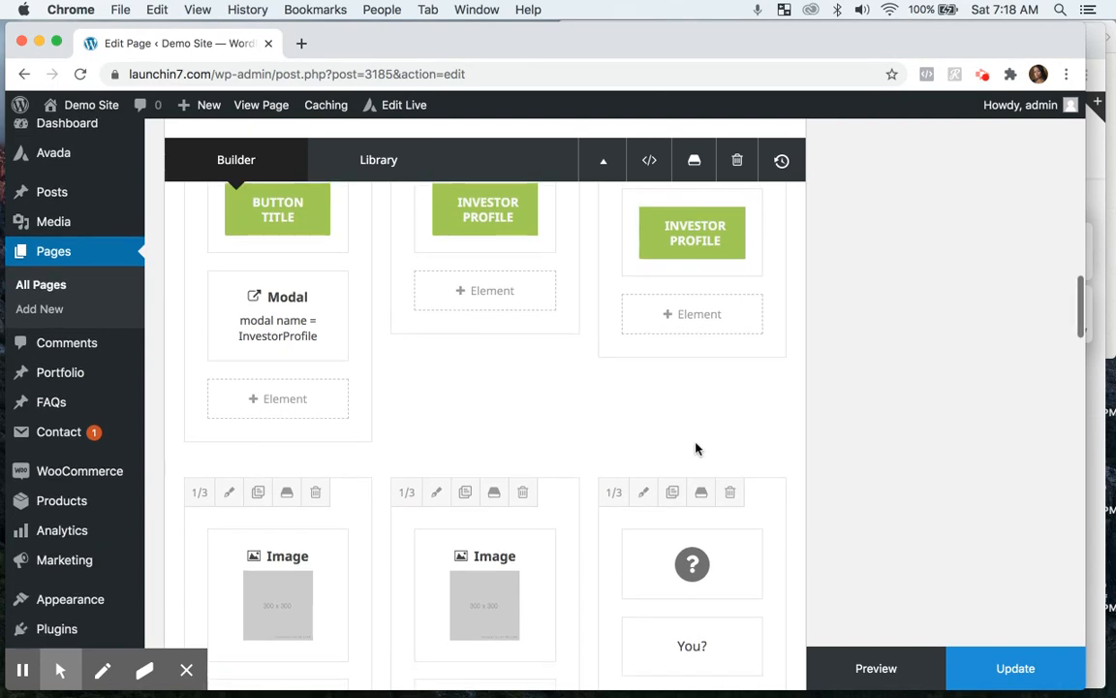
# Open the options of the Stock Performance column, check its background image, and close them without saving
pyautogui.scroll(-10, 693, 512)
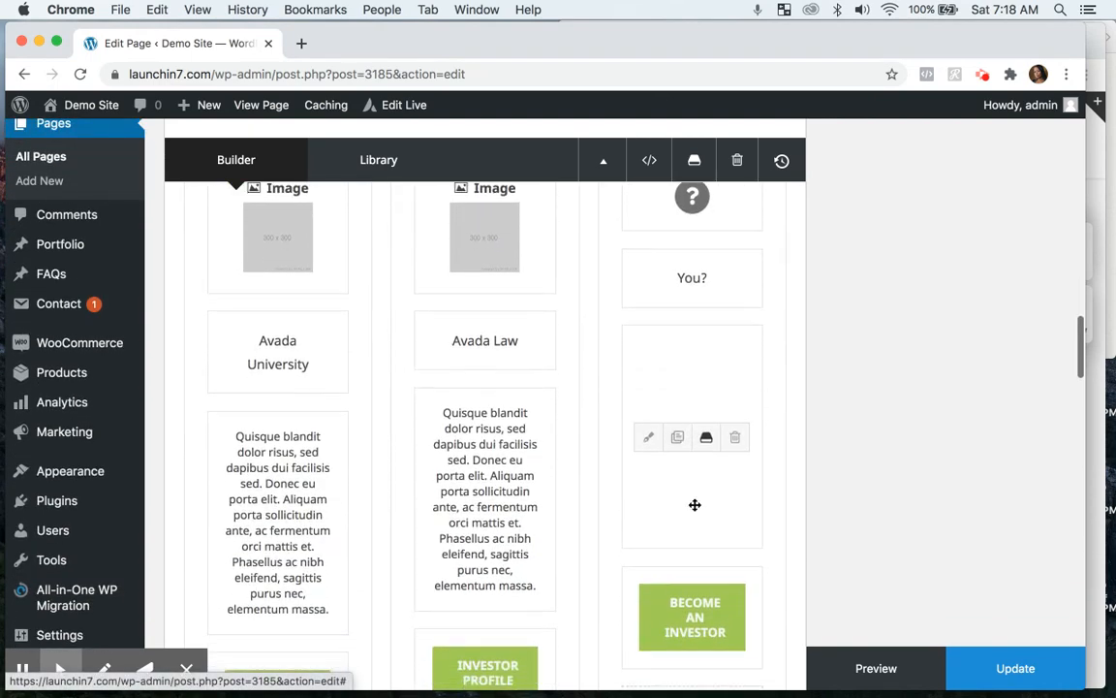
pyautogui.scroll(-5, 694, 512)
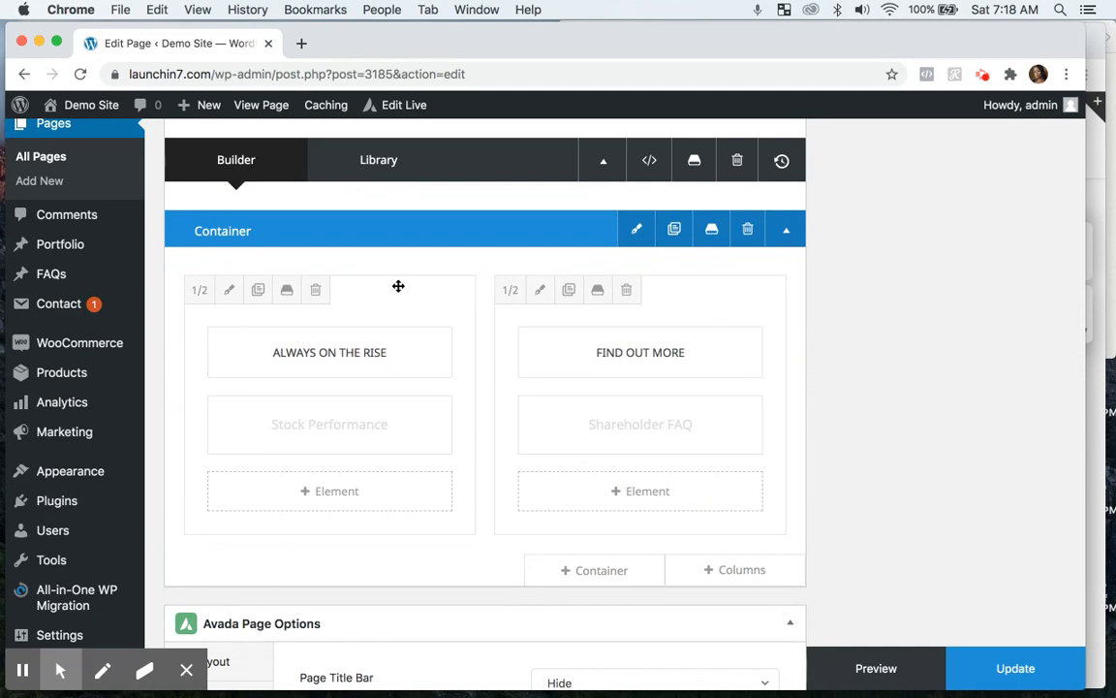
pyautogui.click(231, 292)
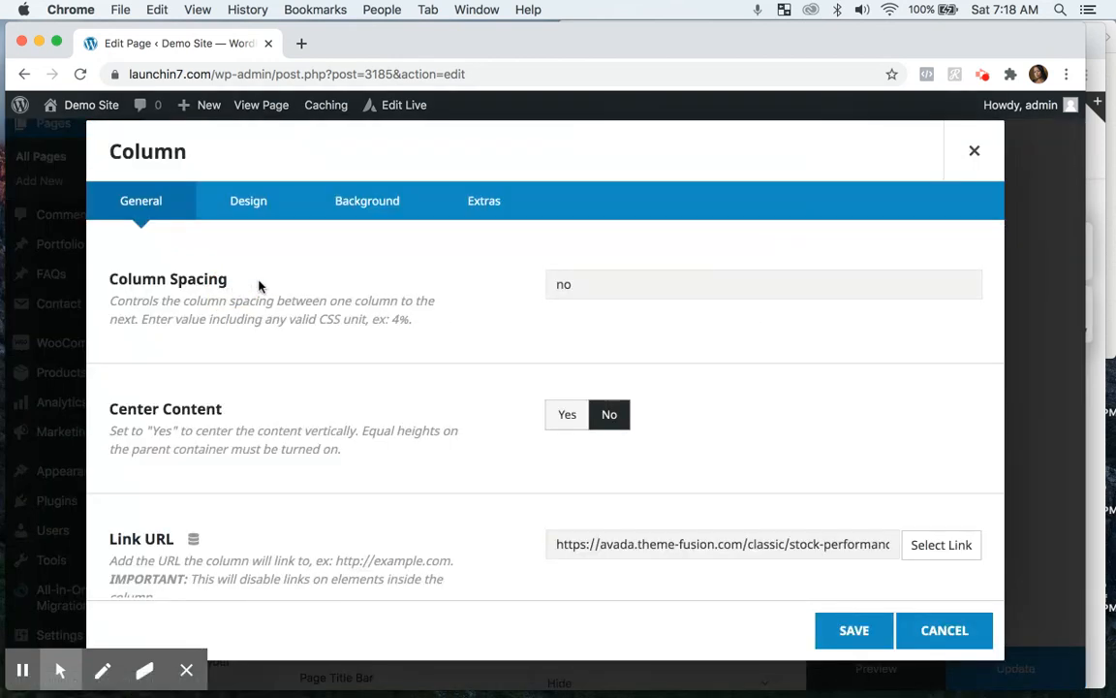
pyautogui.click(377, 208)
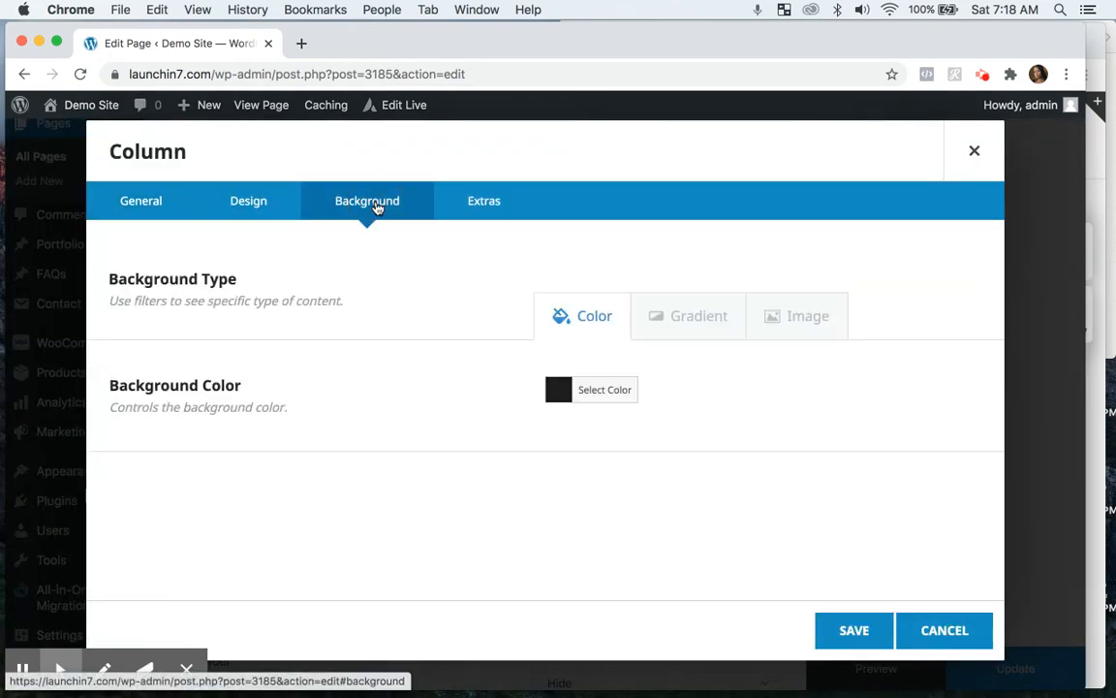
pyautogui.click(805, 322)
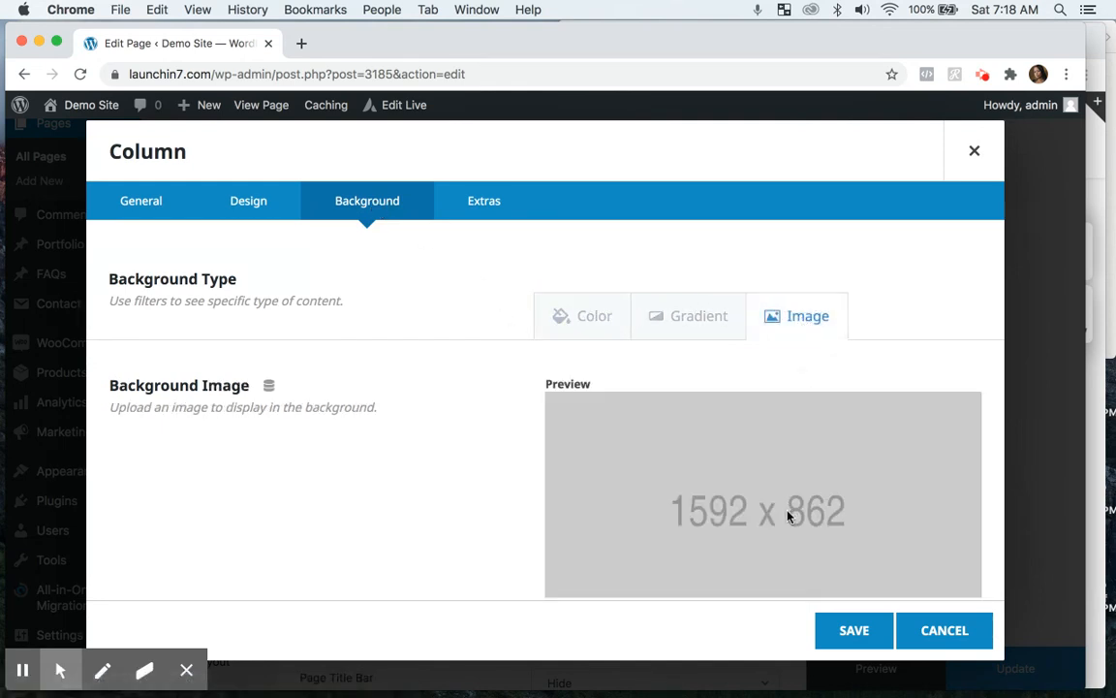
pyautogui.scroll(-1, 788, 517)
pyautogui.scroll(-2, 787, 517)
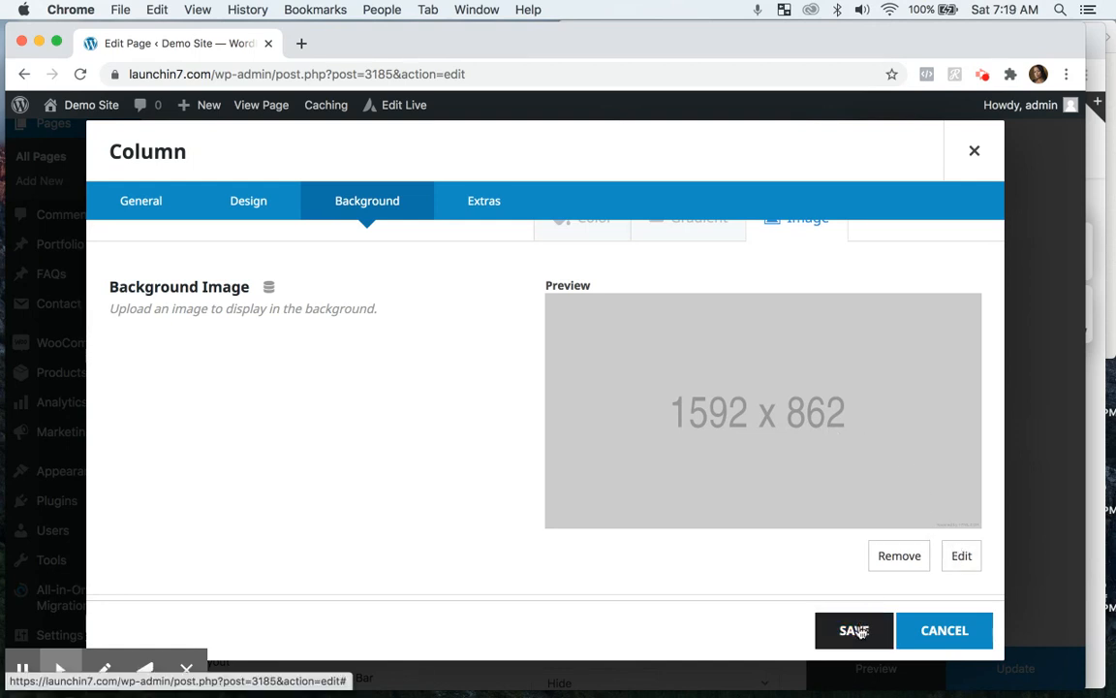
pyautogui.click(934, 628)
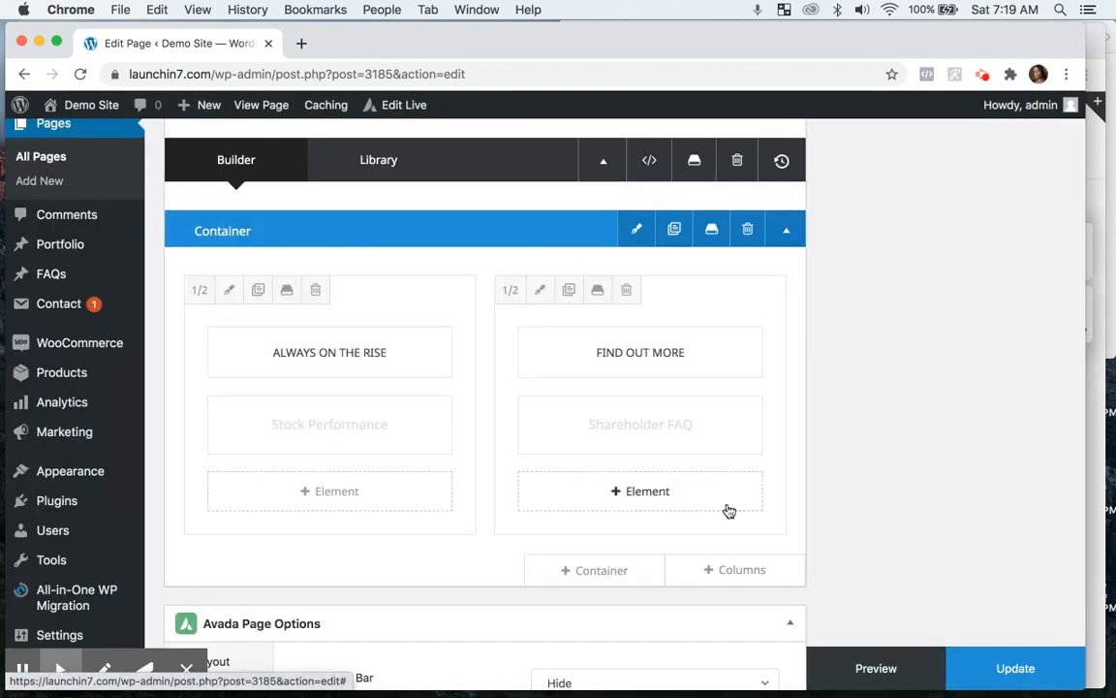
# Open the options of the Shareholder FAQ column and check its background image settings
pyautogui.click(544, 298)
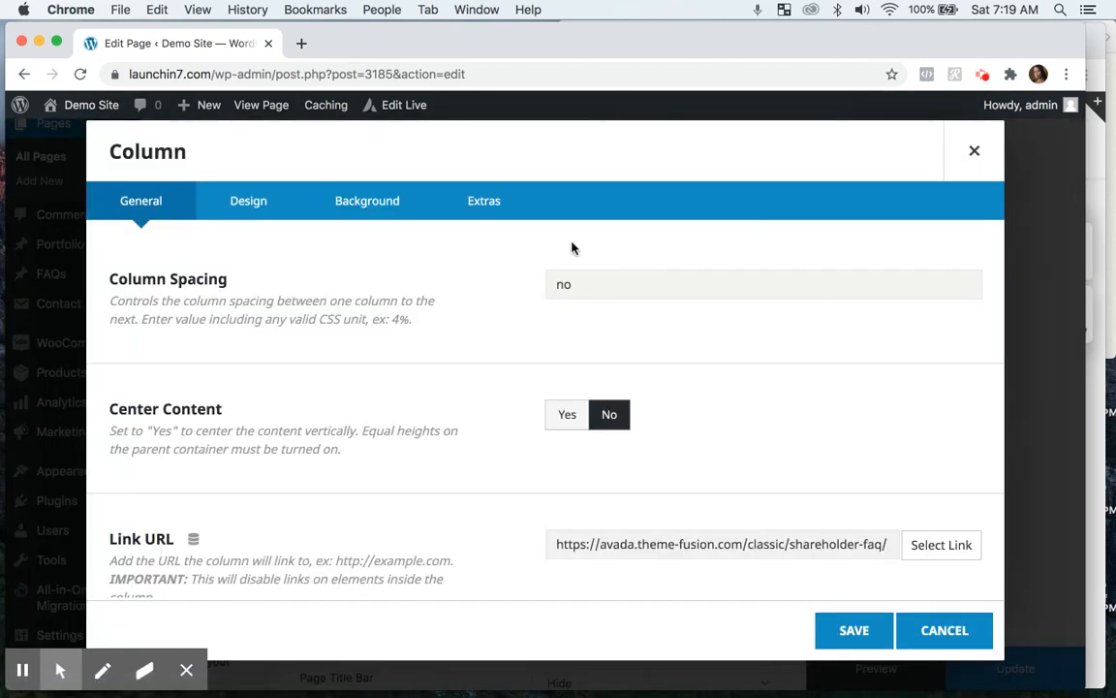
pyautogui.click(369, 202)
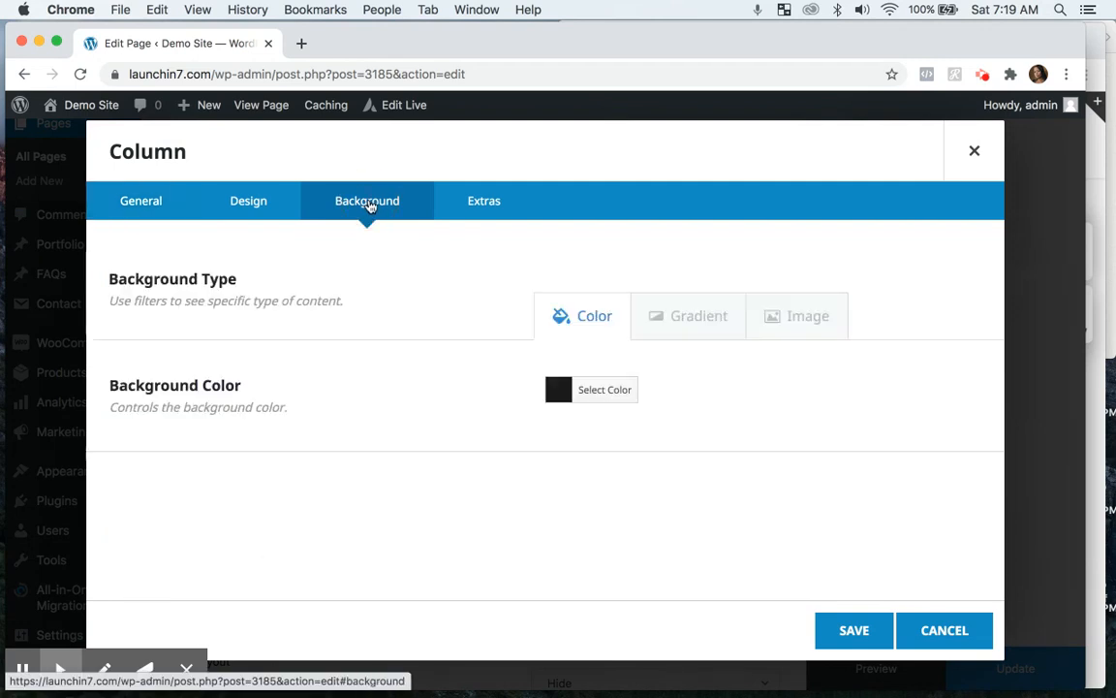
pyautogui.click(790, 330)
pyautogui.scroll(-3, 852, 519)
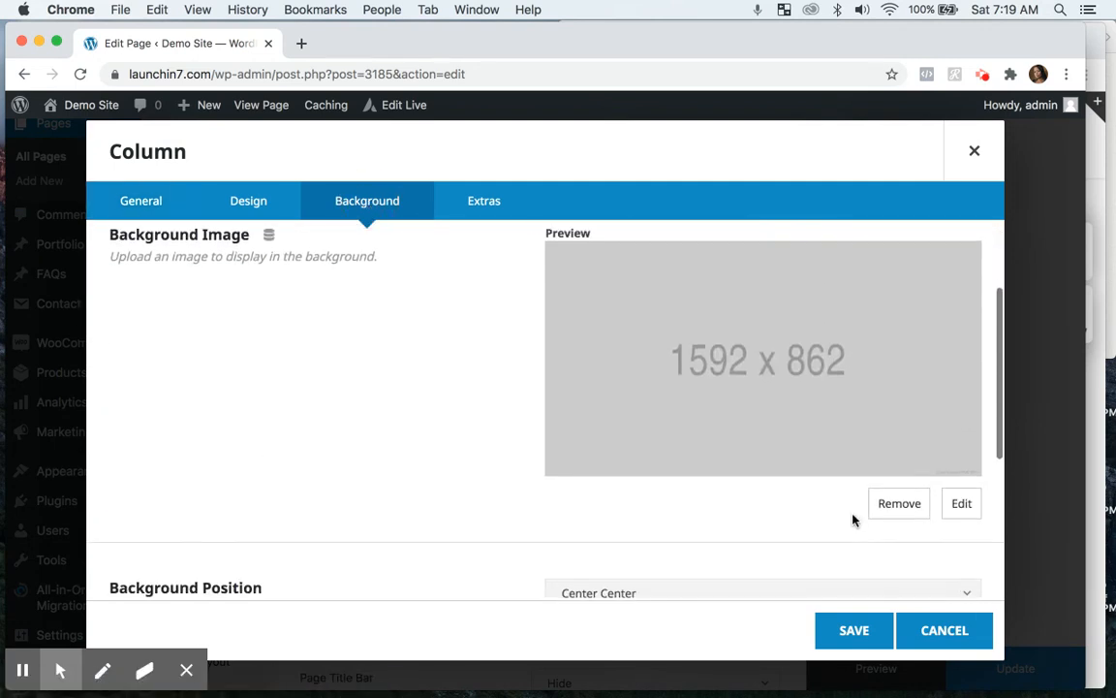
pyautogui.scroll(3, 852, 519)
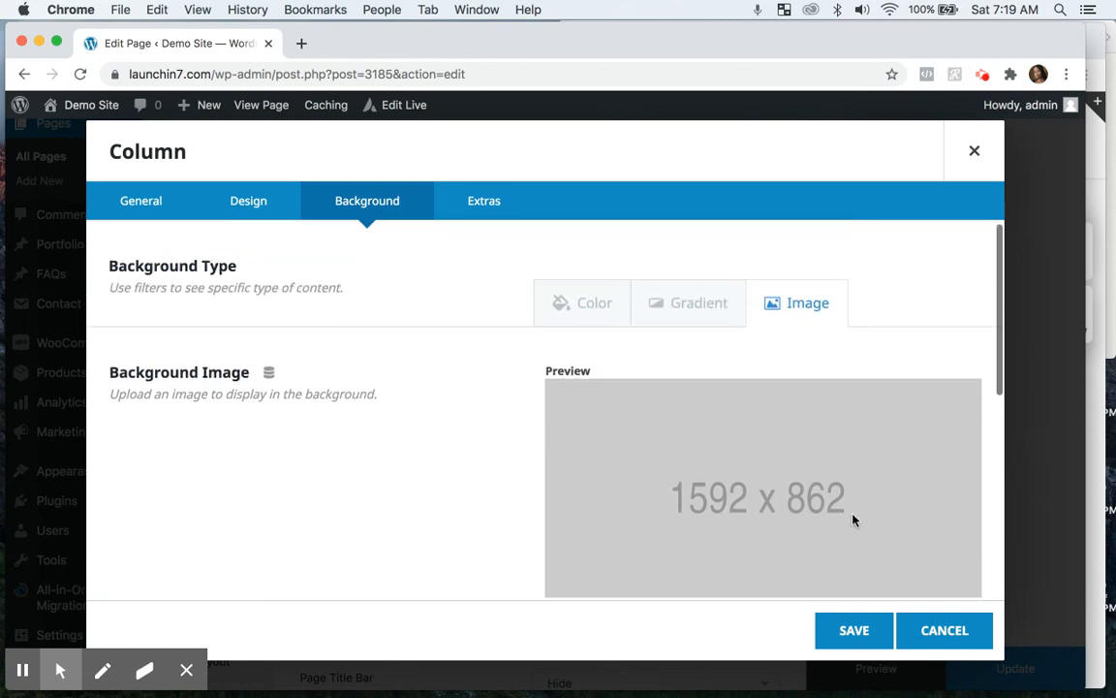
# Check the Shareholder FAQ column's link URL in its general options and close them without saving
pyautogui.click(139, 205)
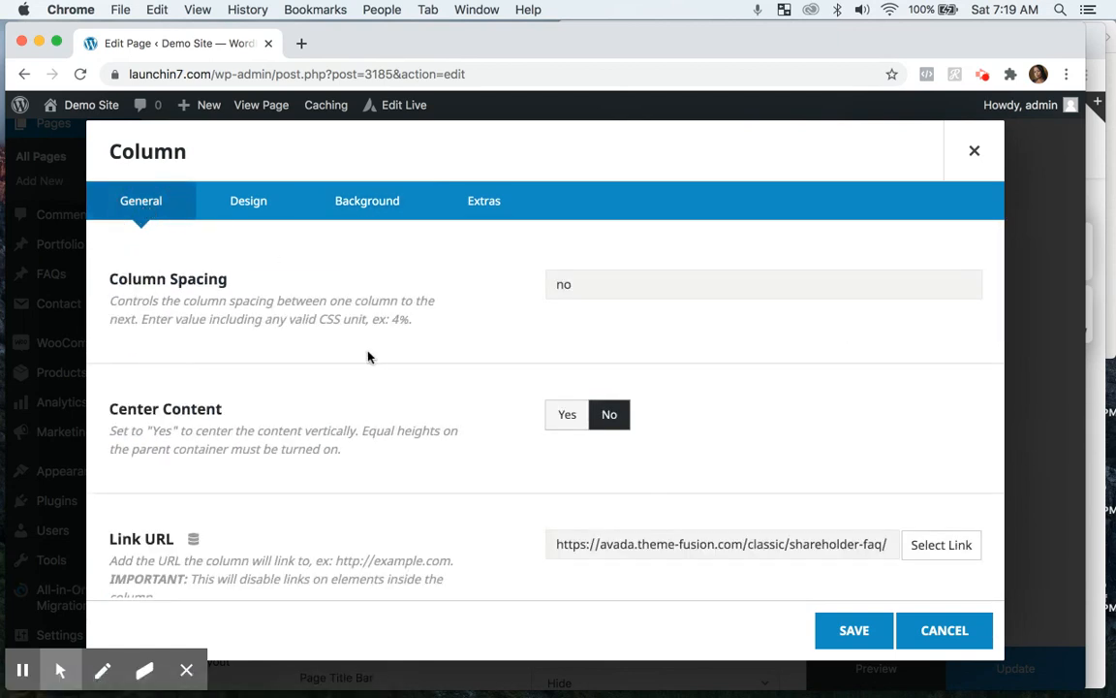
pyautogui.scroll(-2, 507, 566)
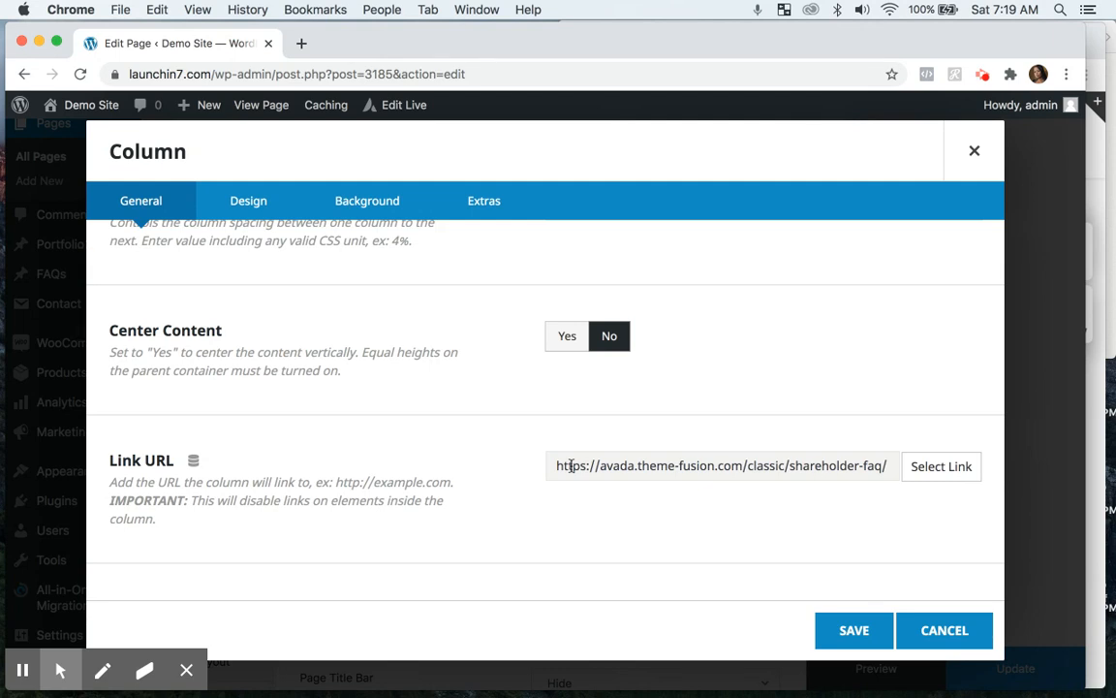
pyautogui.tripleClick(563, 467)
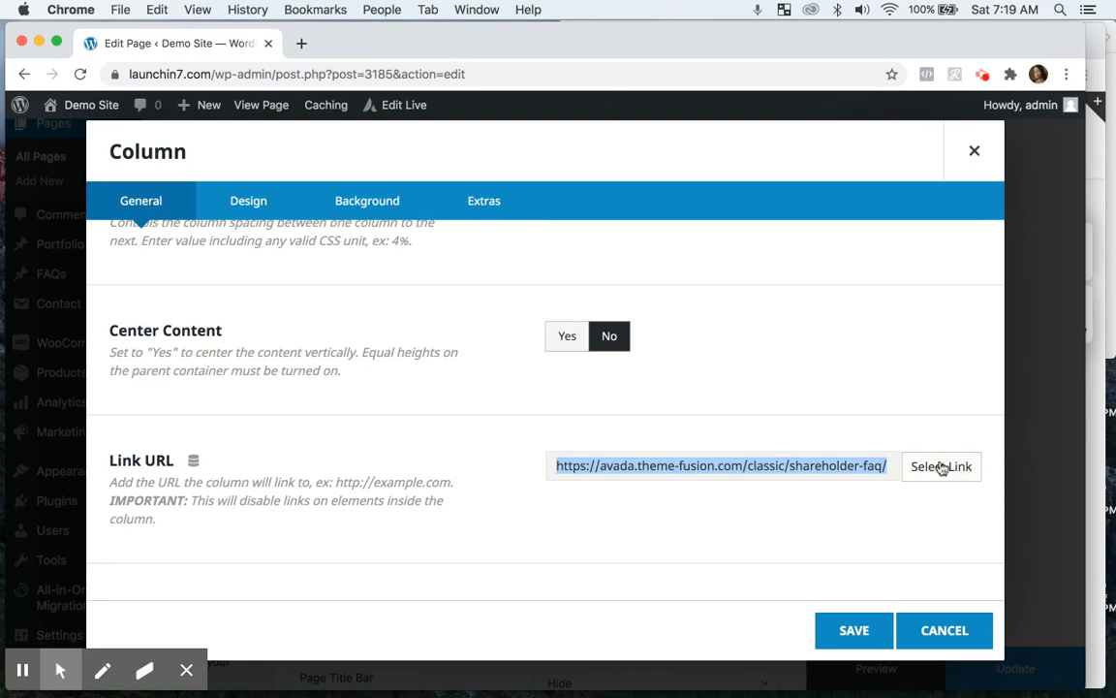
pyautogui.click(936, 631)
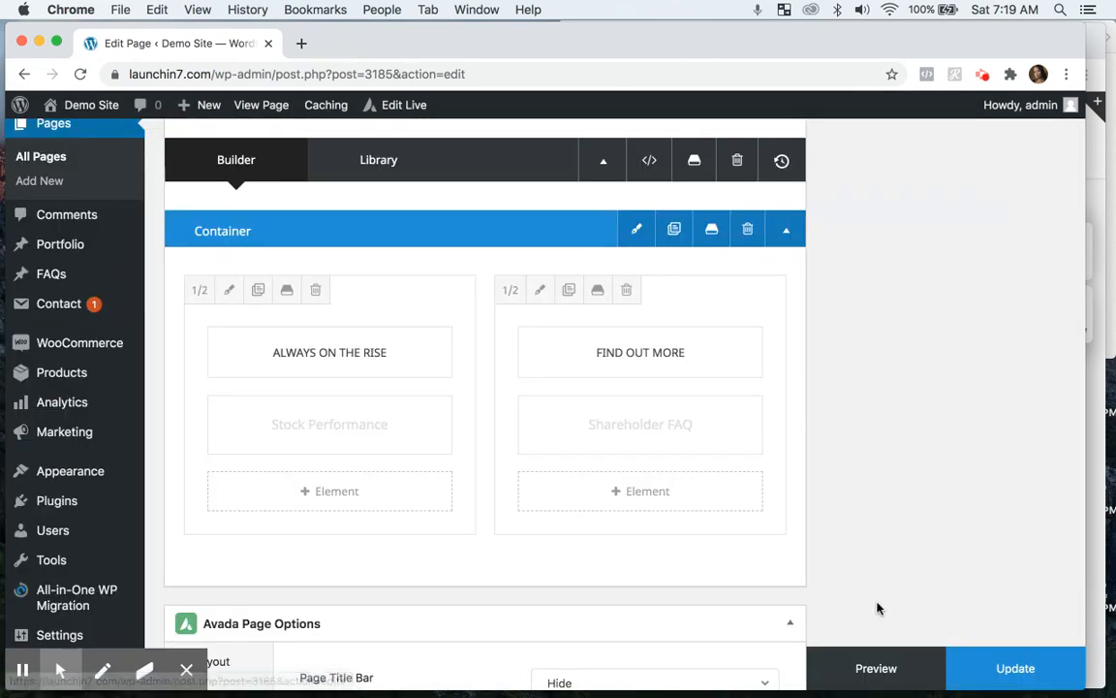
# Update the Services page and open its published version
pyautogui.scroll(-1, 730, 516)
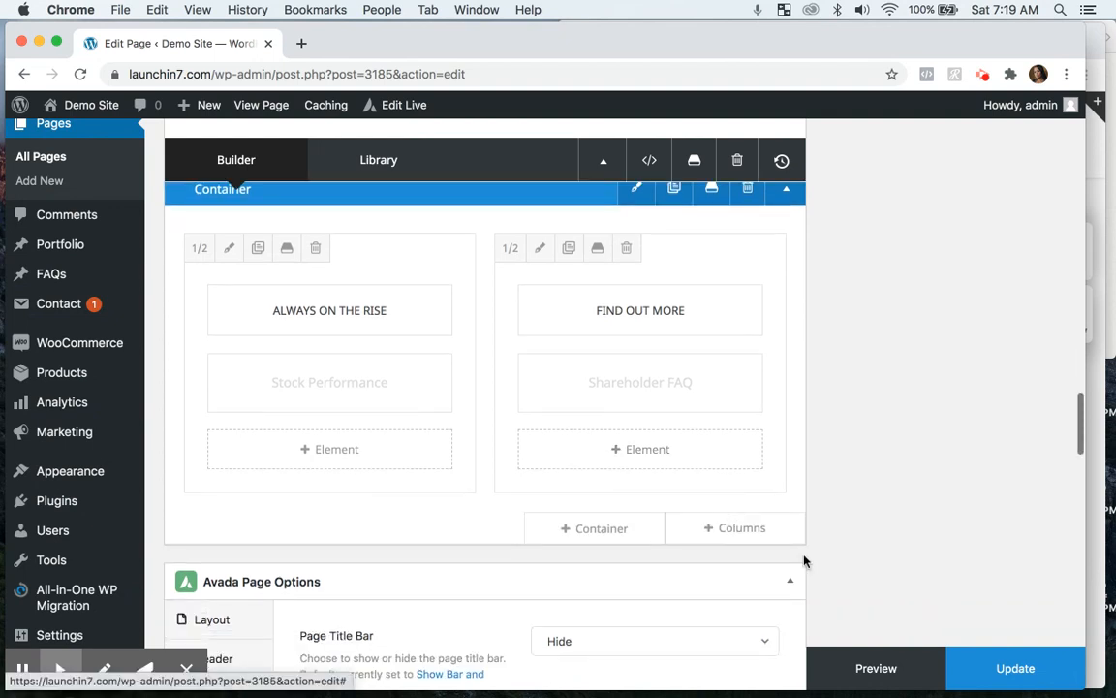
pyautogui.click(991, 669)
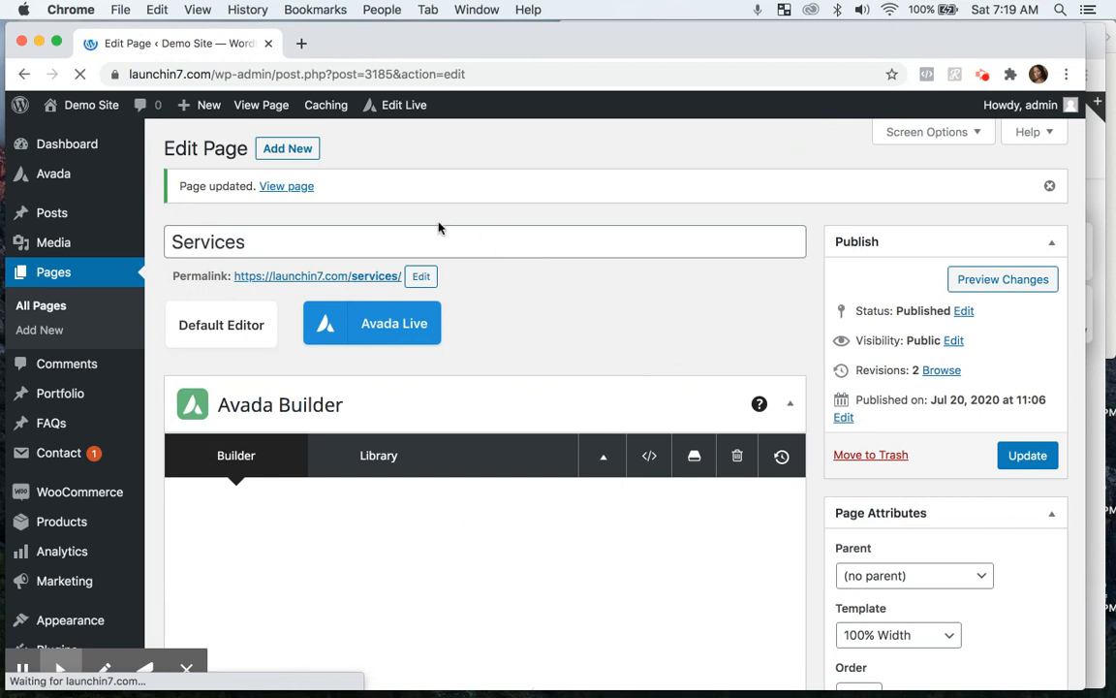
pyautogui.click(308, 187)
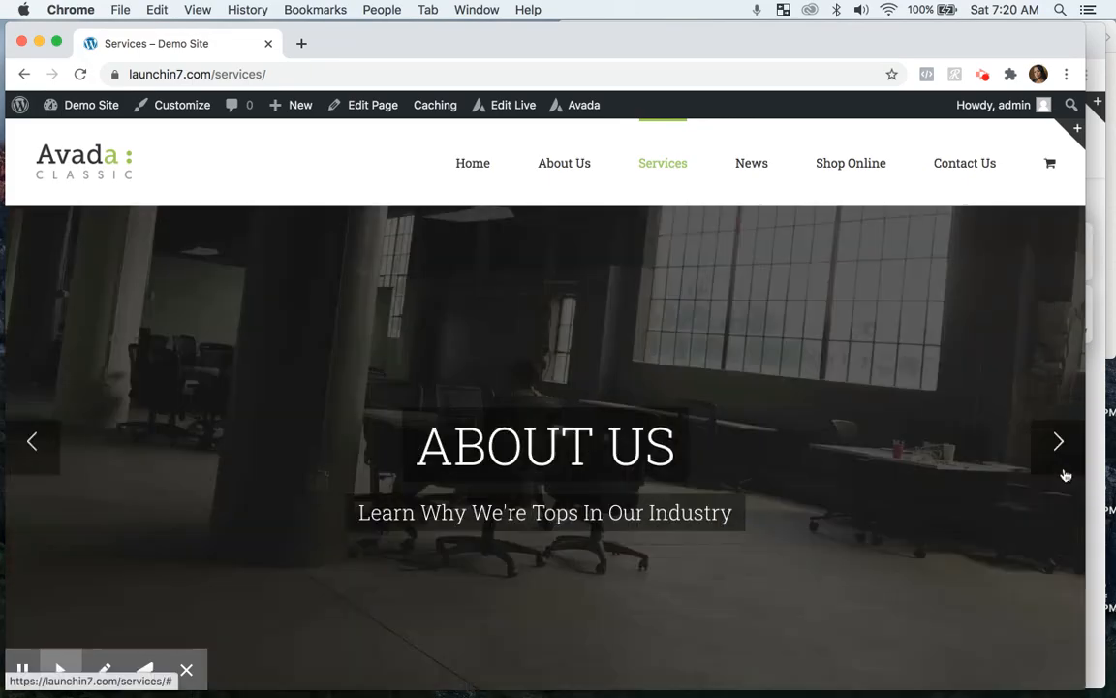
# Examine the published Services page from the slider and headlines through the investor columns to the two linked image columns above the footer
pyautogui.scroll(-5, 1066, 468)
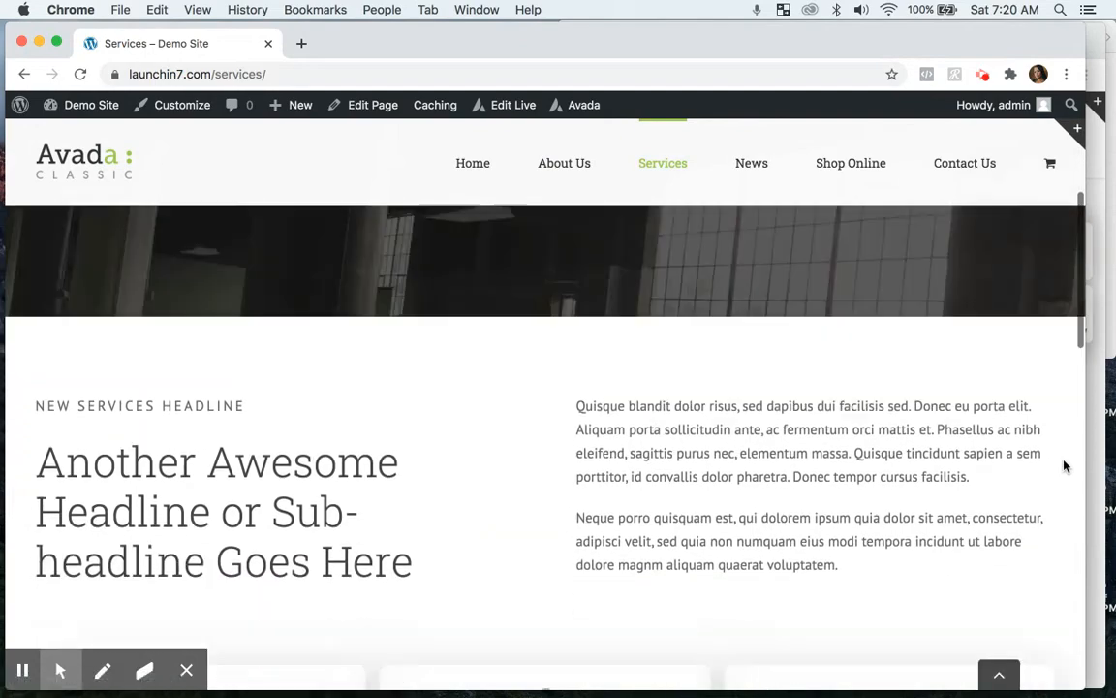
pyautogui.scroll(5, 1064, 467)
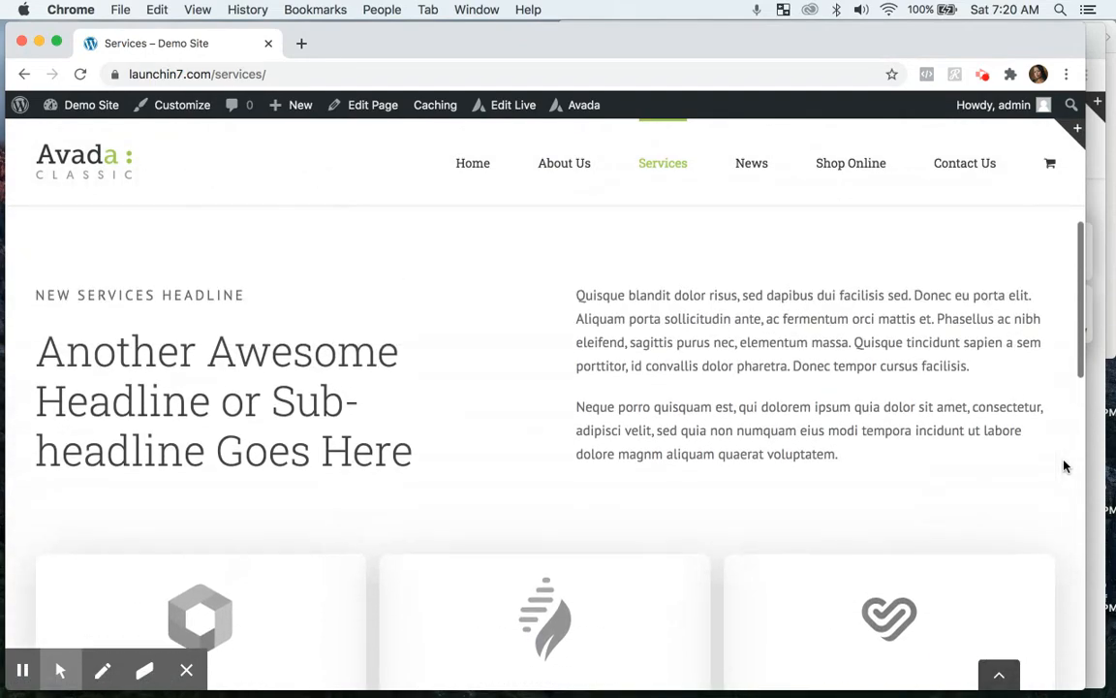
pyautogui.scroll(2, 1065, 468)
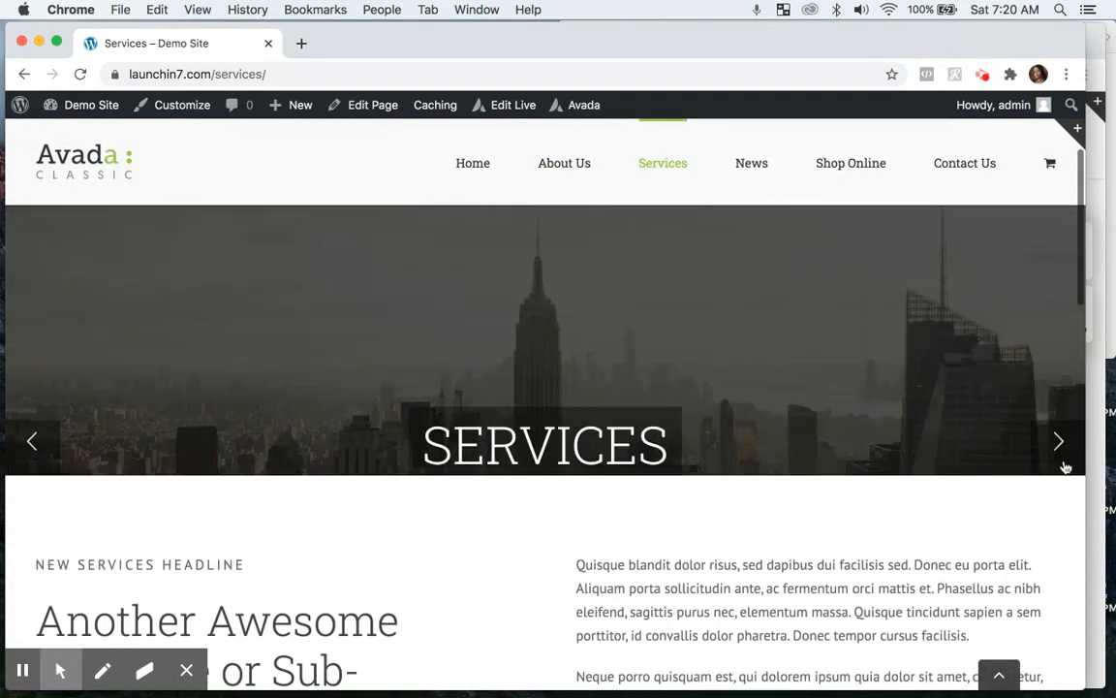
pyautogui.scroll(-5, 1065, 468)
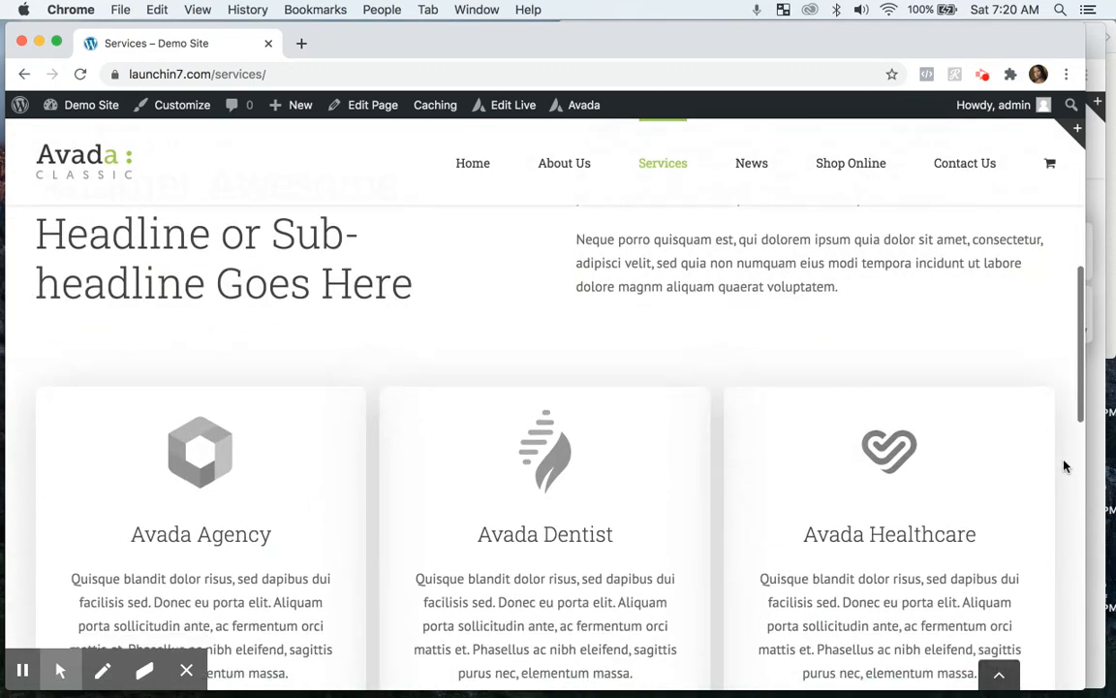
pyautogui.scroll(-4, 1064, 467)
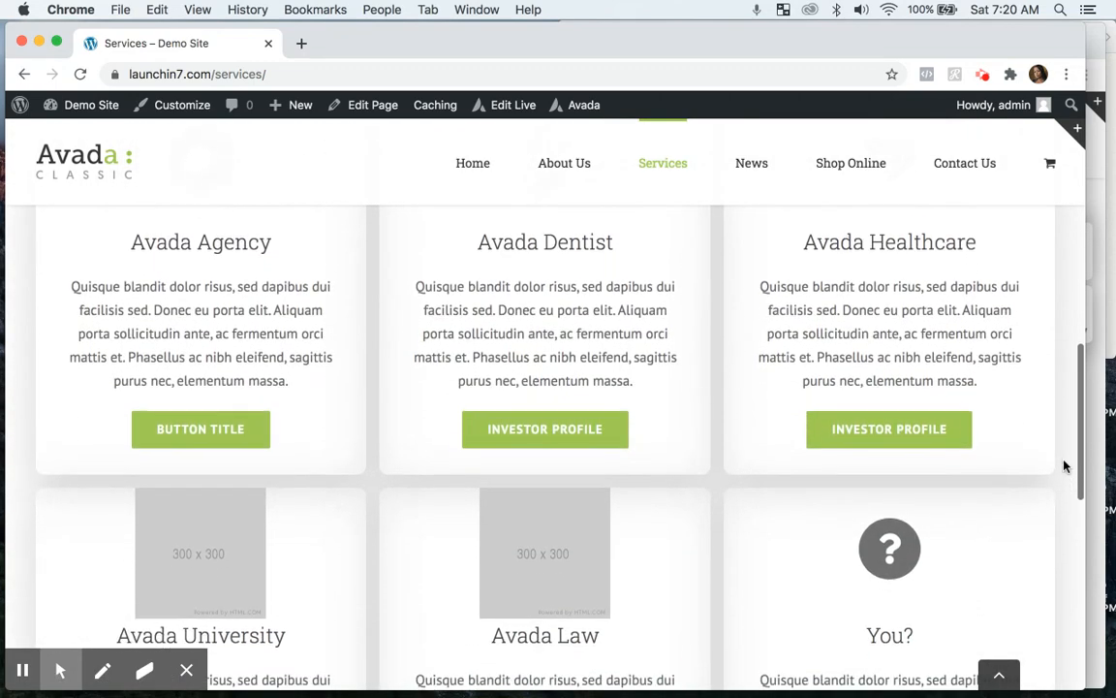
pyautogui.scroll(-8, 1064, 467)
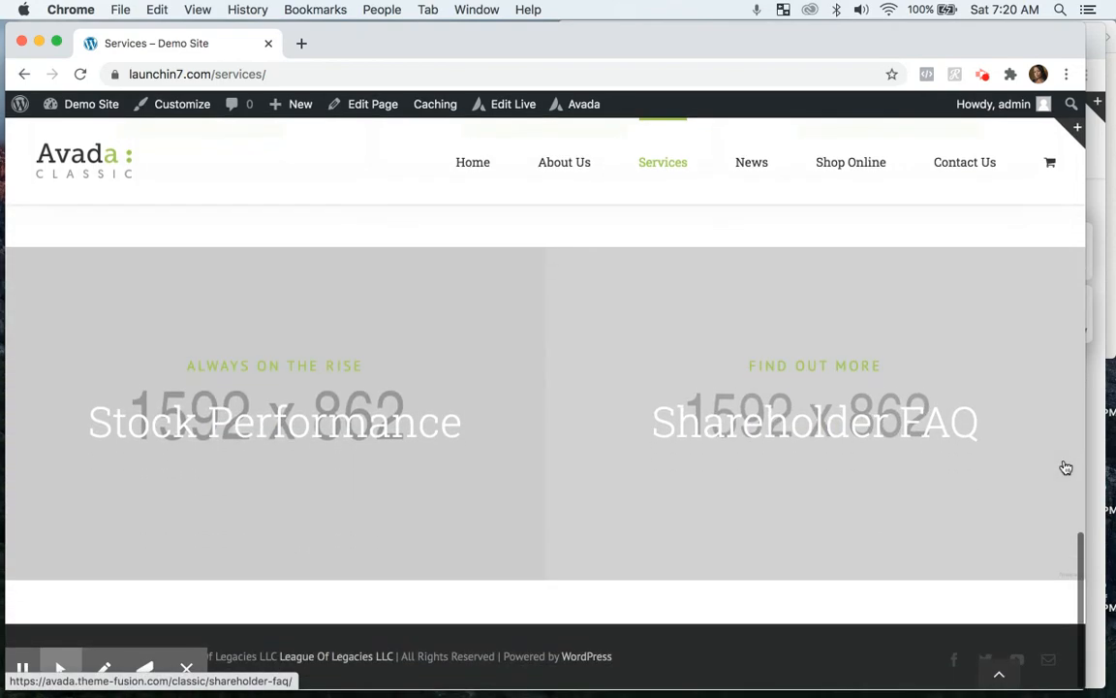
pyautogui.scroll(10, 1065, 468)
pyautogui.scroll(10, 1064, 467)
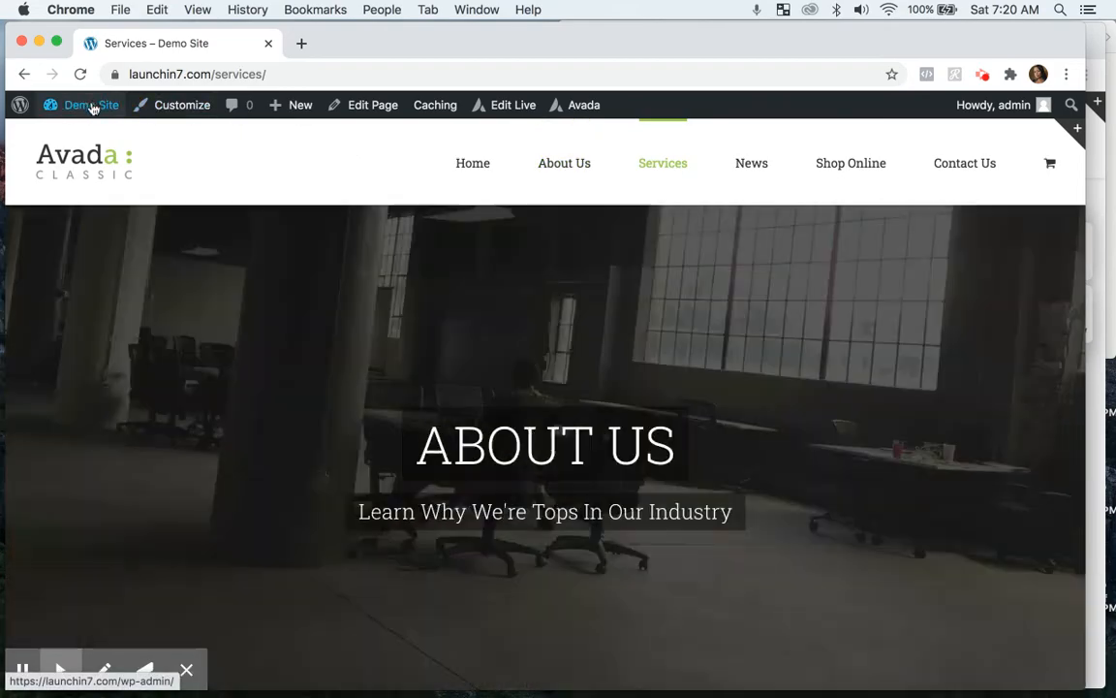
# Return to the site's dashboard and open the list of Avada sliders
pyautogui.moveTo(88, 110)
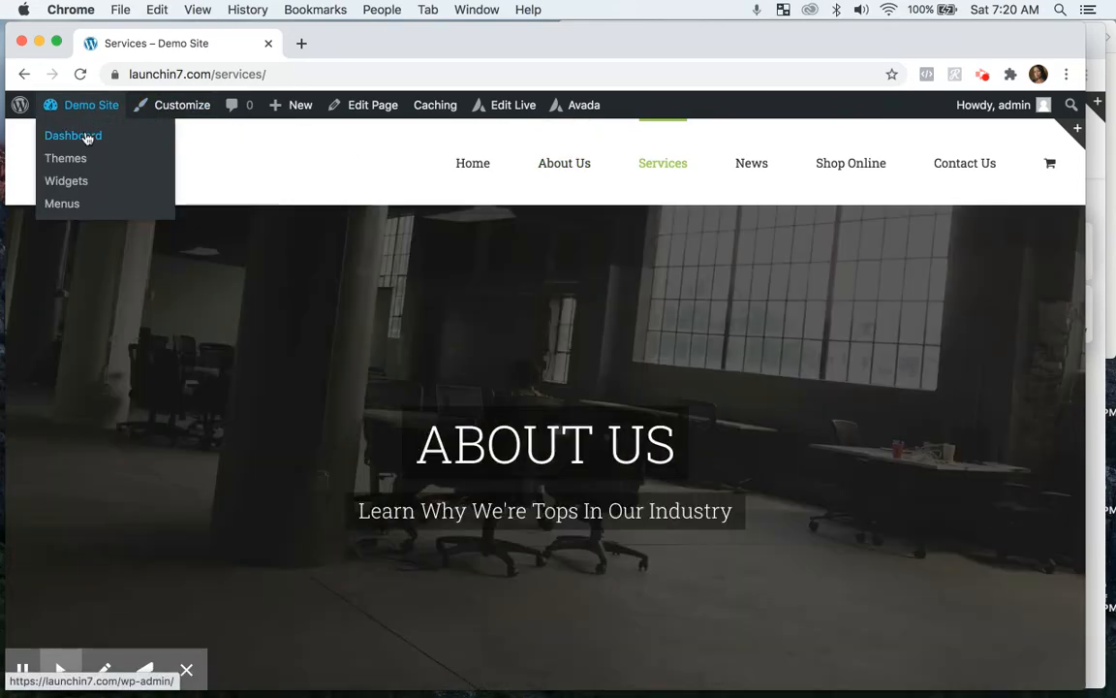
pyautogui.click(87, 138)
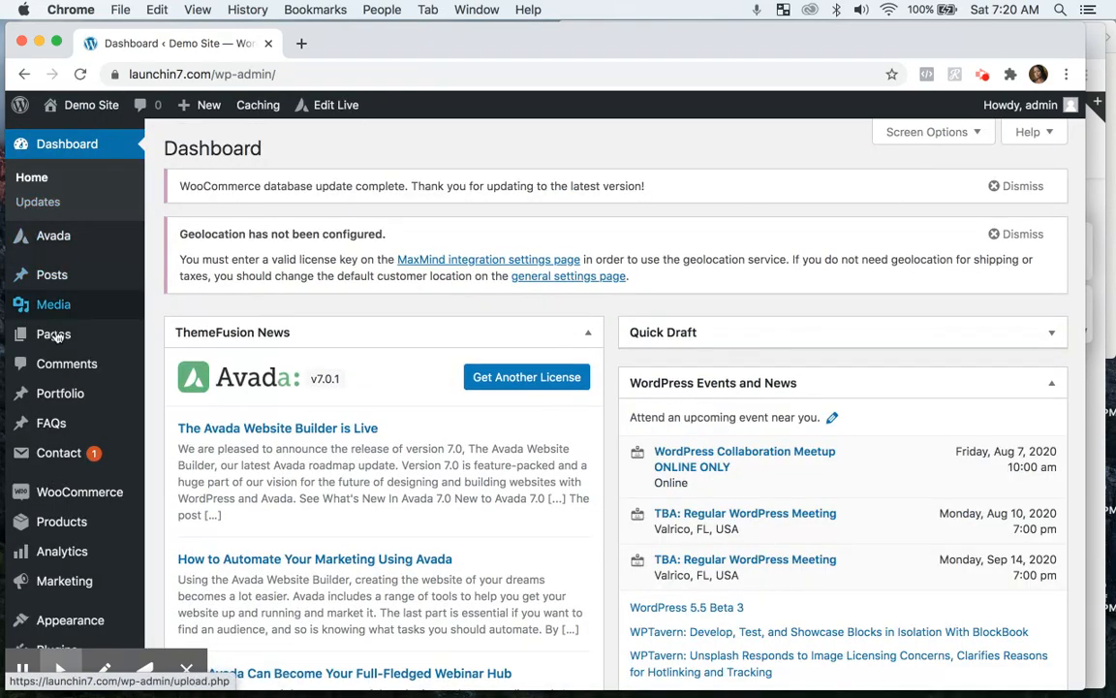
pyautogui.moveTo(70, 237)
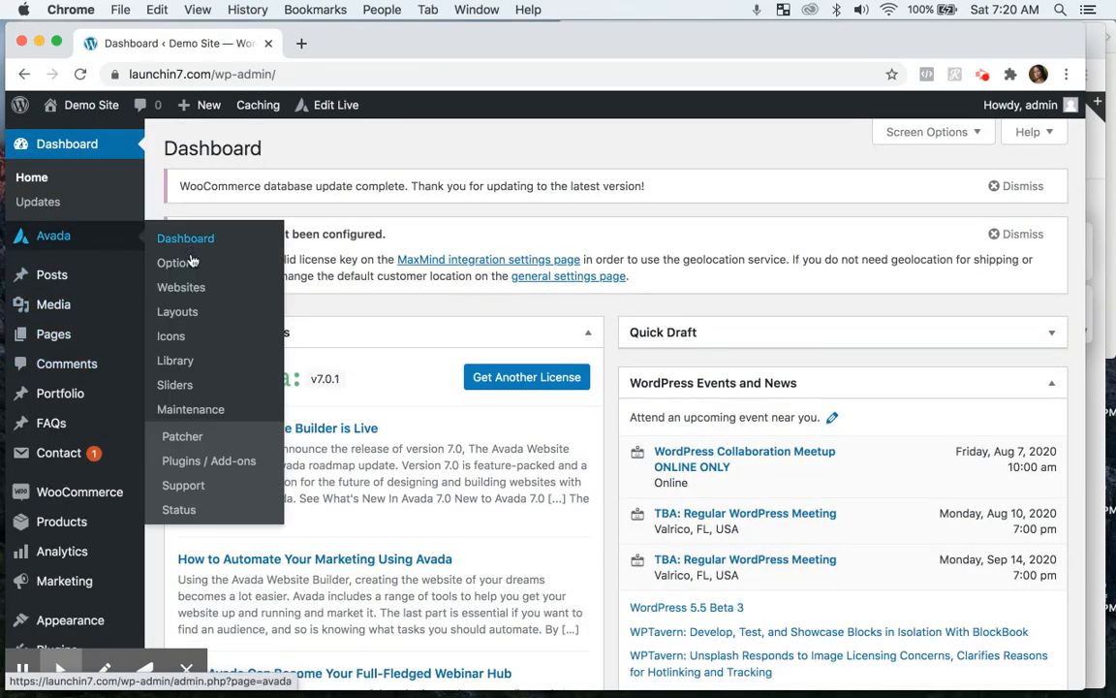
pyautogui.click(188, 391)
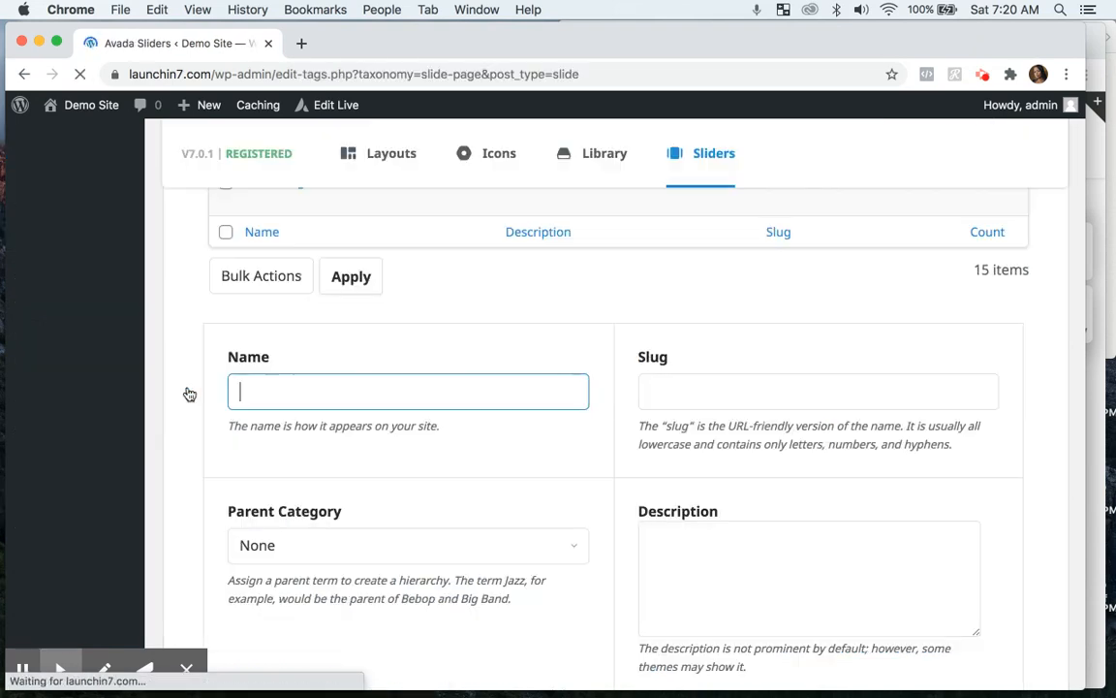
pyautogui.scroll(-1, 302, 482)
pyautogui.scroll(-5, 302, 482)
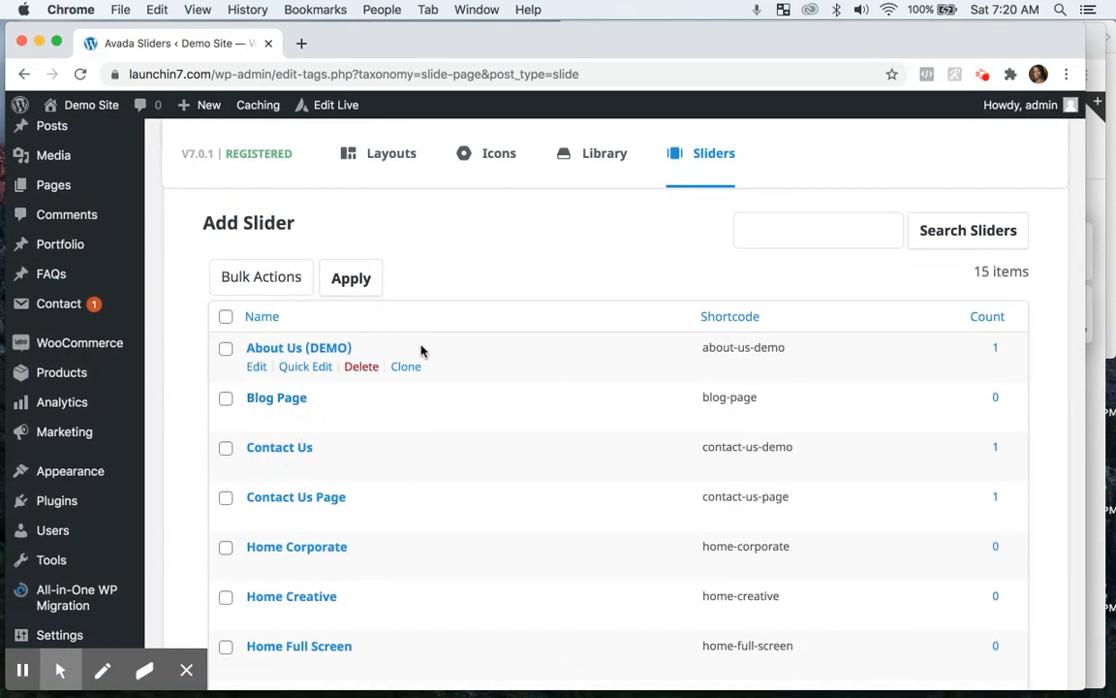
# Switch from the sliders to the individual Avada slides and open the "Services ( DEMO )" slide for editing
pyautogui.scroll(3, 424, 349)
pyautogui.moveTo(715, 158)
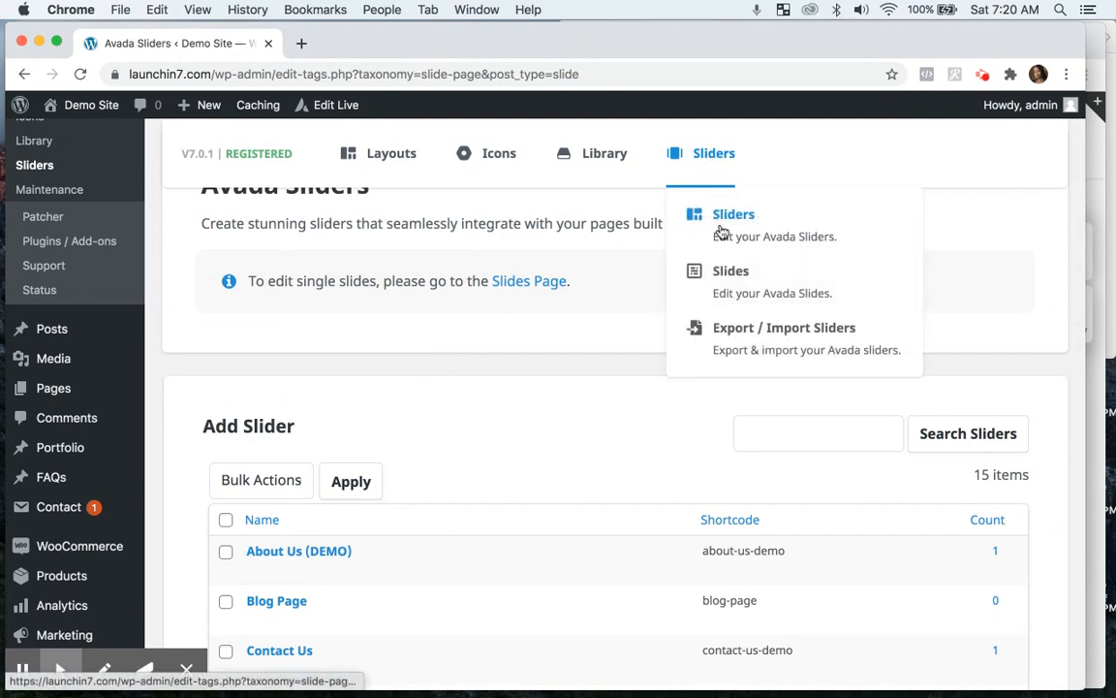
pyautogui.click(724, 276)
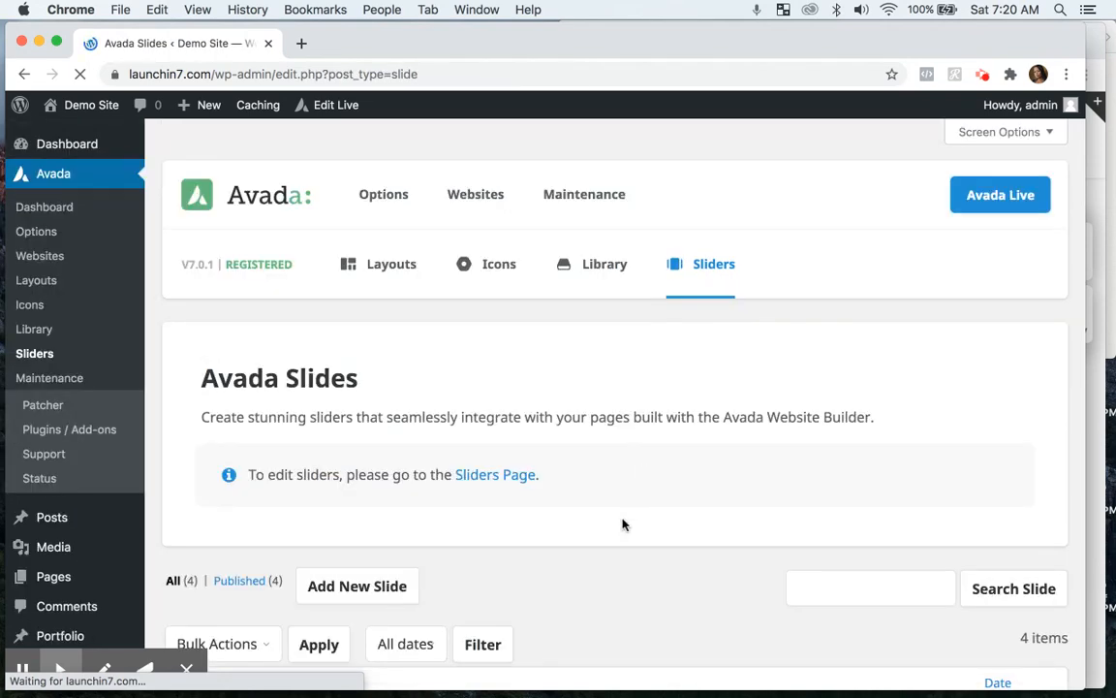
pyautogui.scroll(-5, 621, 531)
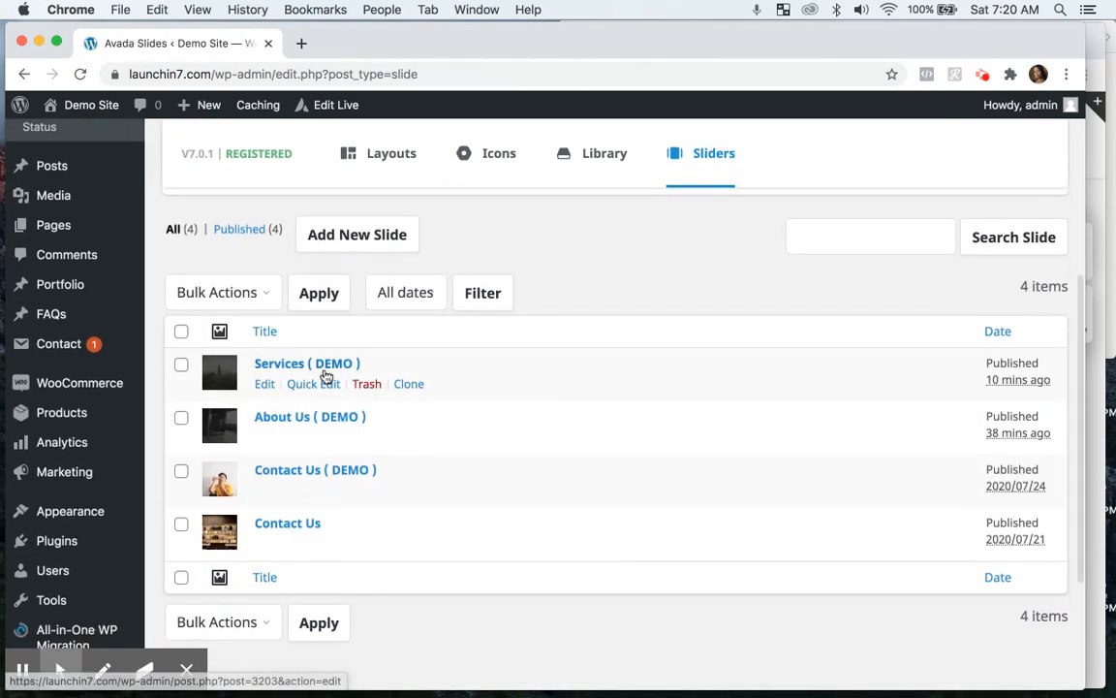
pyautogui.click(268, 386)
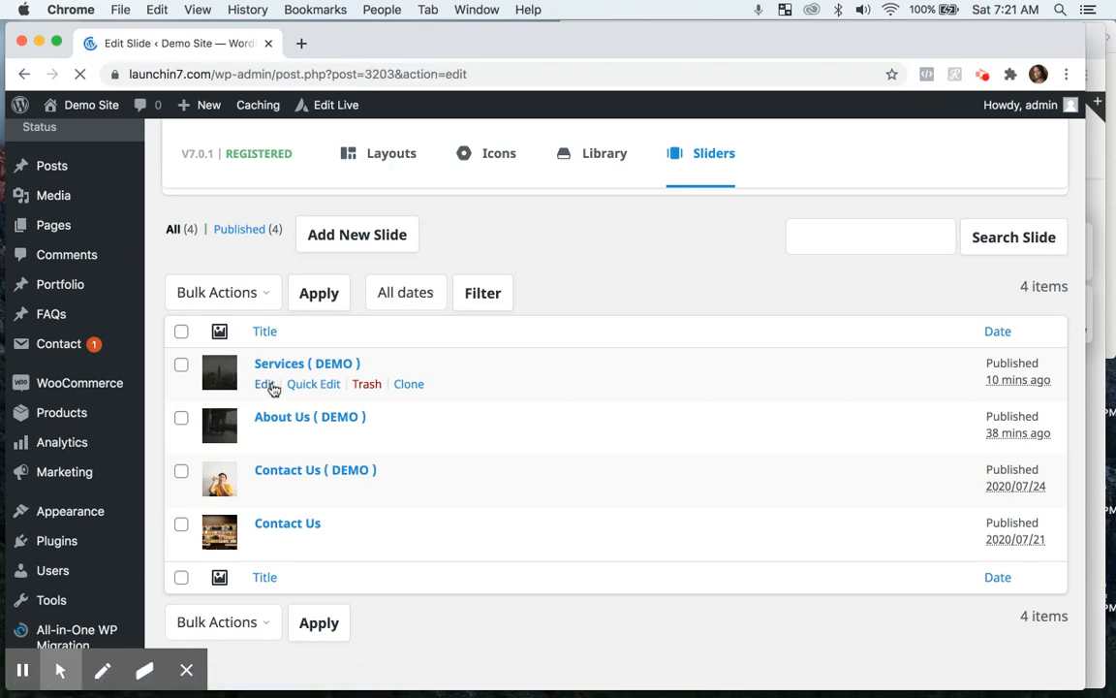
pyautogui.scroll(-2, 549, 470)
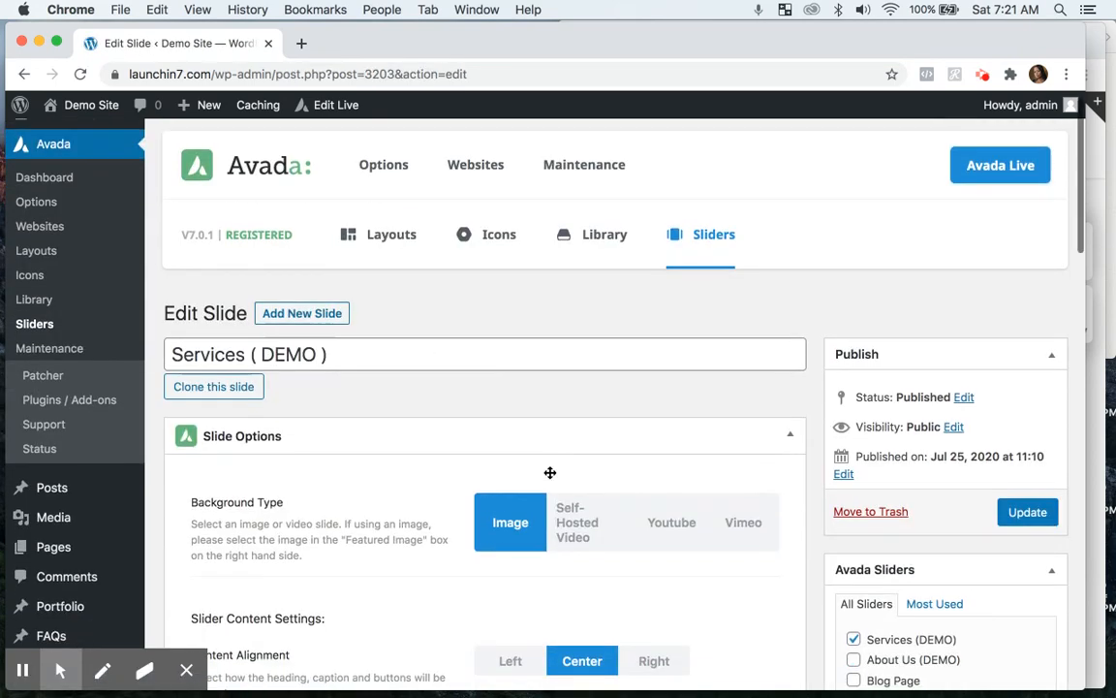
# Check the "Services ( DEMO )" slide's heading, assigned slider and featured image, and update the slide
pyautogui.scroll(-4, 549, 478)
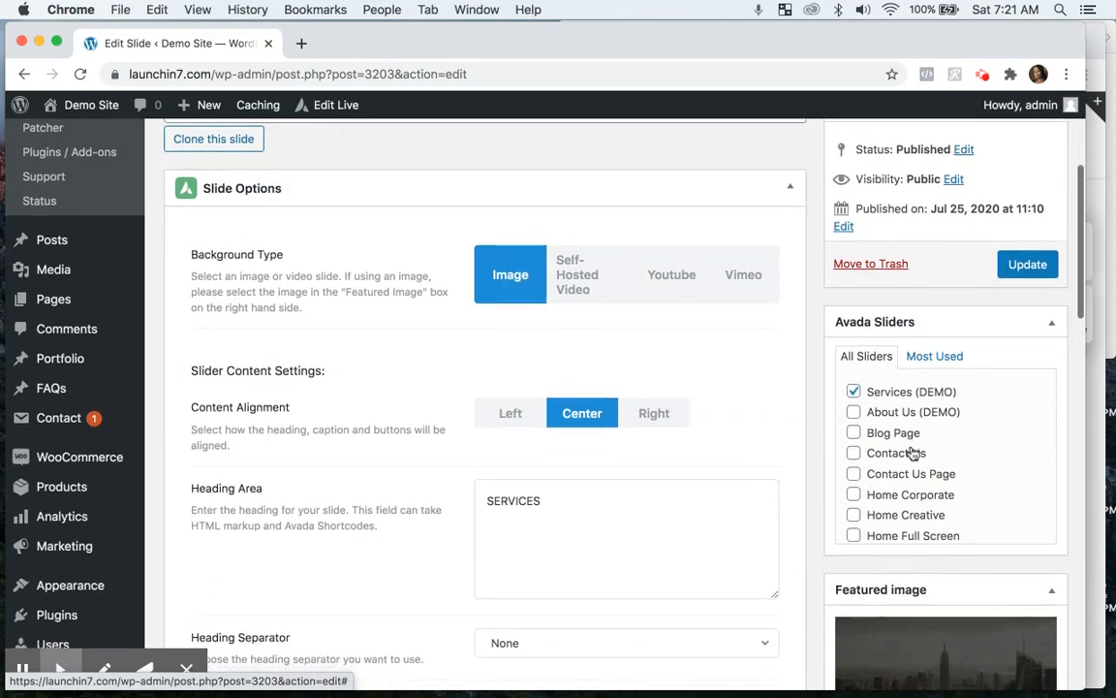
pyautogui.scroll(-6, 907, 492)
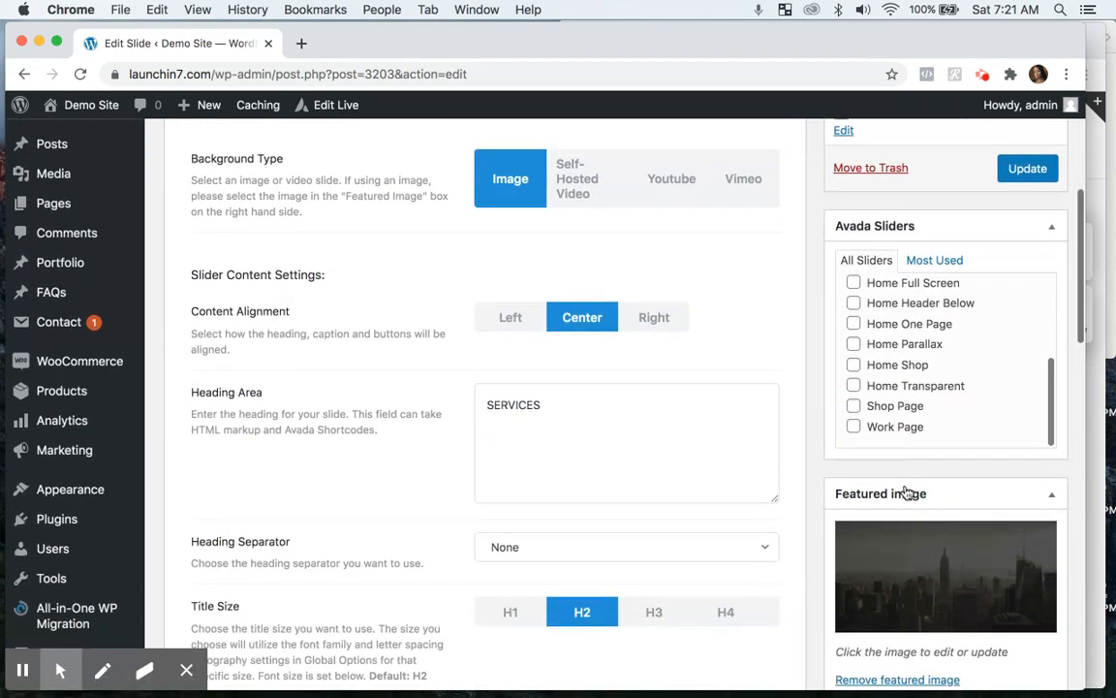
pyautogui.scroll(6, 899, 351)
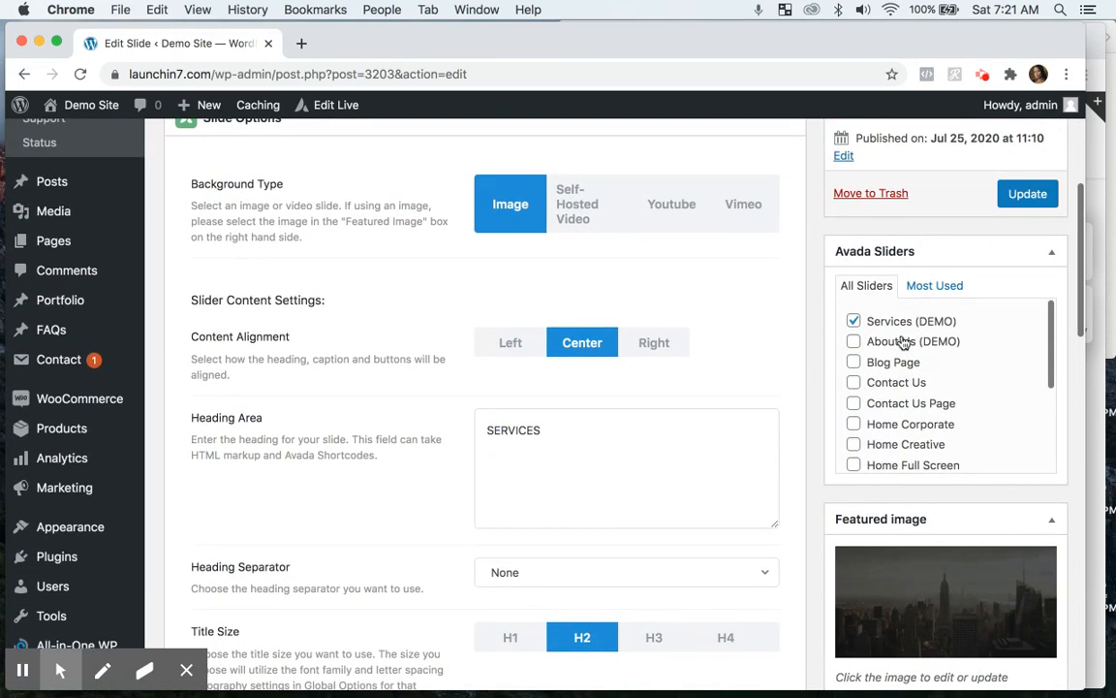
pyautogui.click(1029, 195)
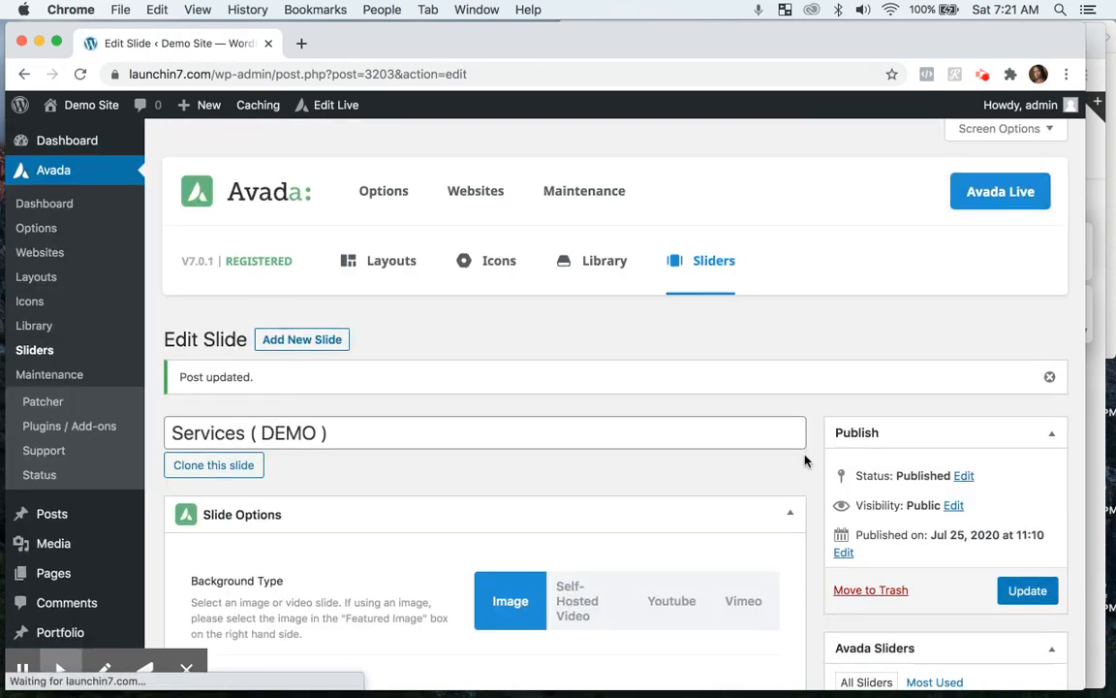
# Return to the slides list and quick-edit the "About Us ( DEMO )" slide to remove it from the Services (DEMO) slider
pyautogui.moveTo(701, 276)
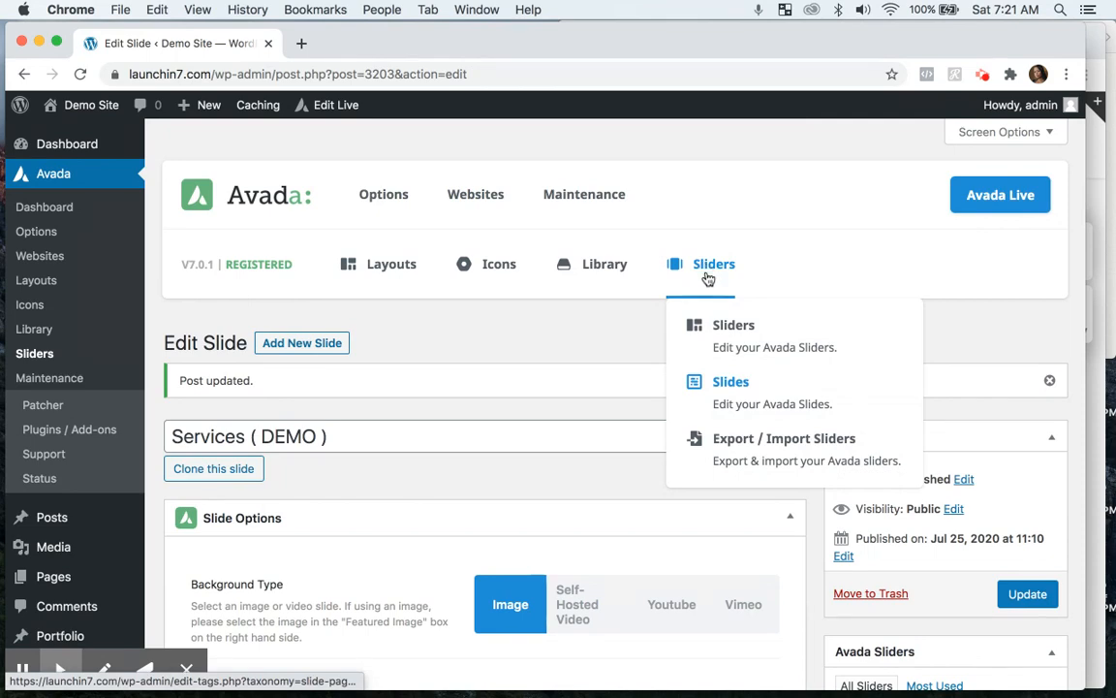
pyautogui.click(717, 384)
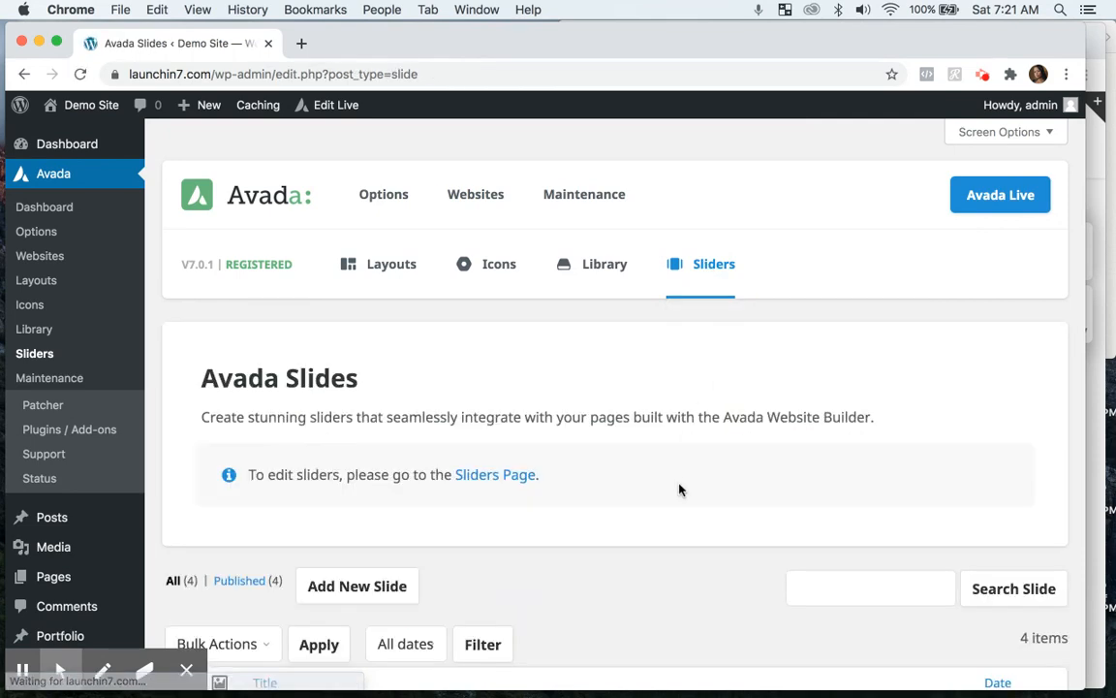
pyautogui.scroll(-5, 680, 490)
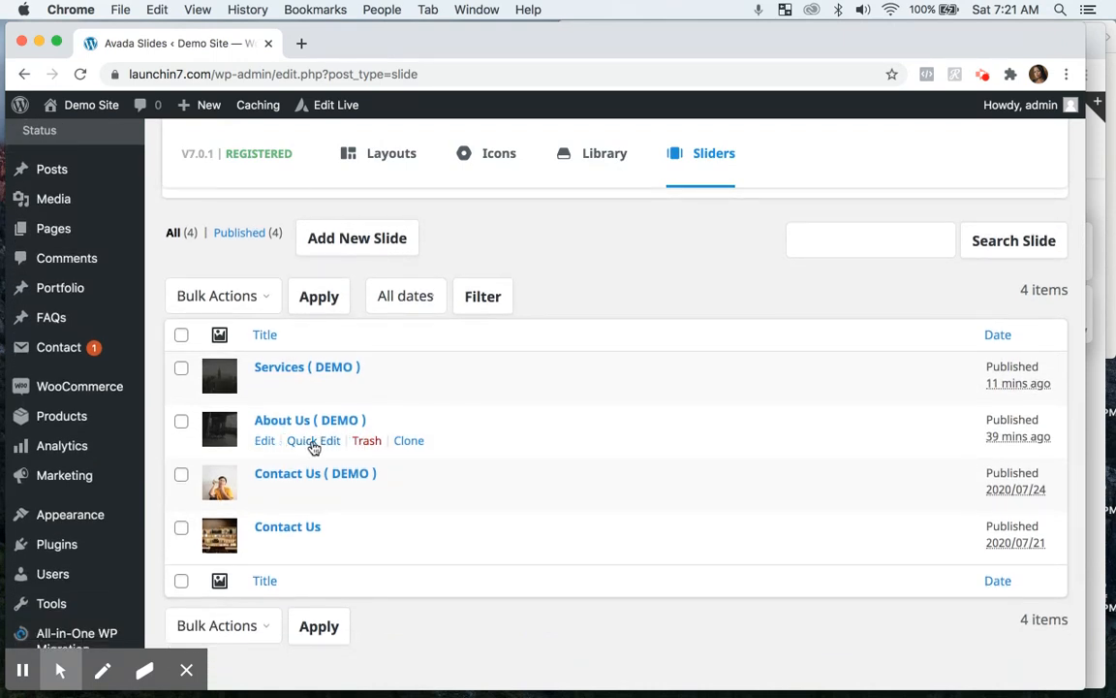
pyautogui.click(313, 441)
pyautogui.scroll(-5, 585, 515)
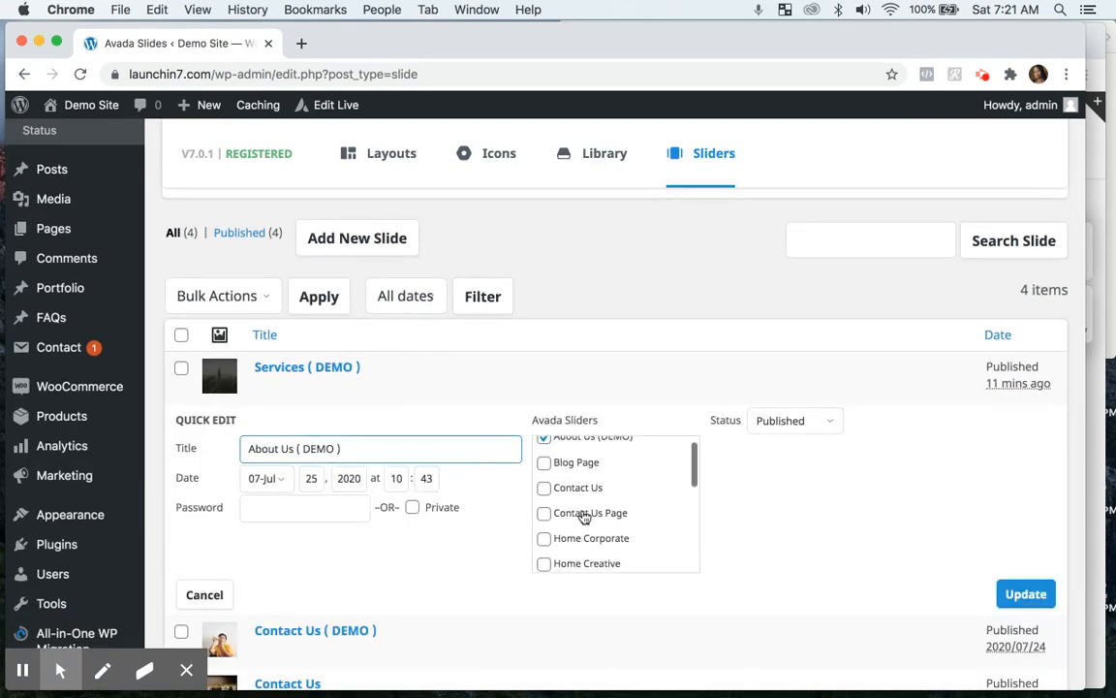
pyautogui.scroll(-3, 584, 517)
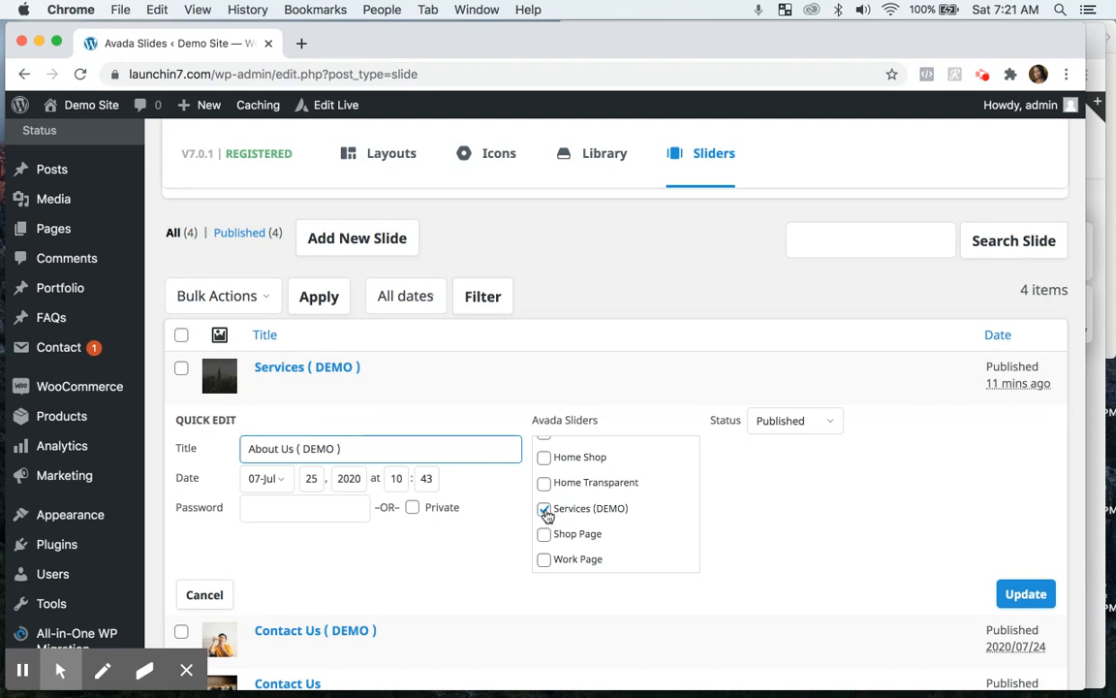
pyautogui.click(545, 510)
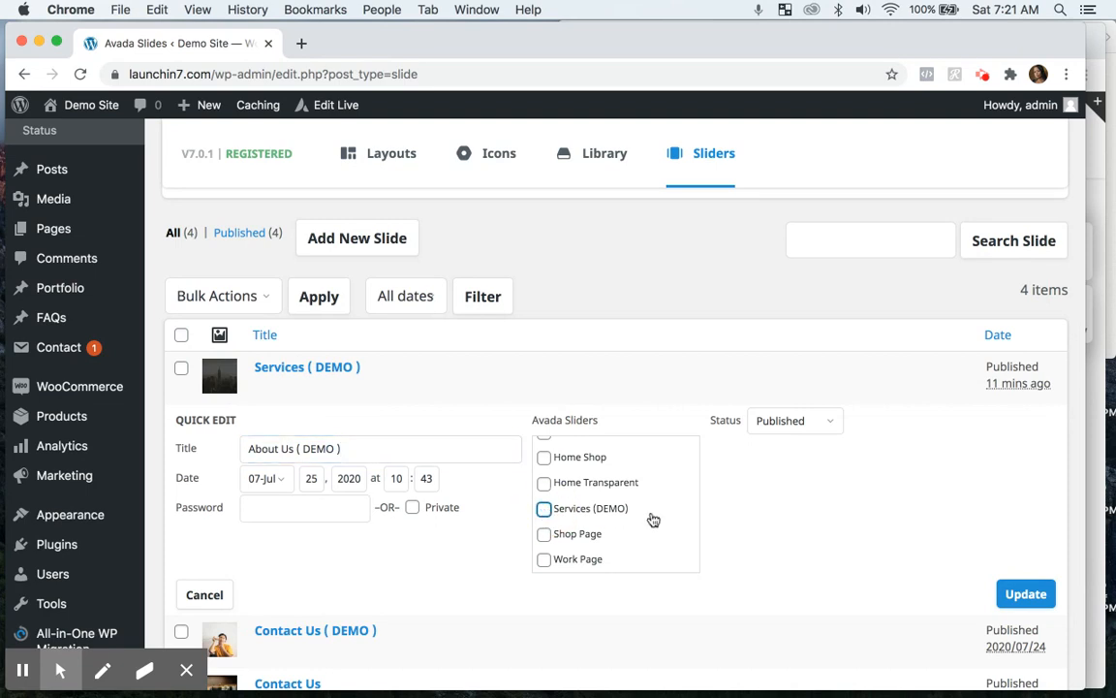
pyautogui.scroll(5, 637, 489)
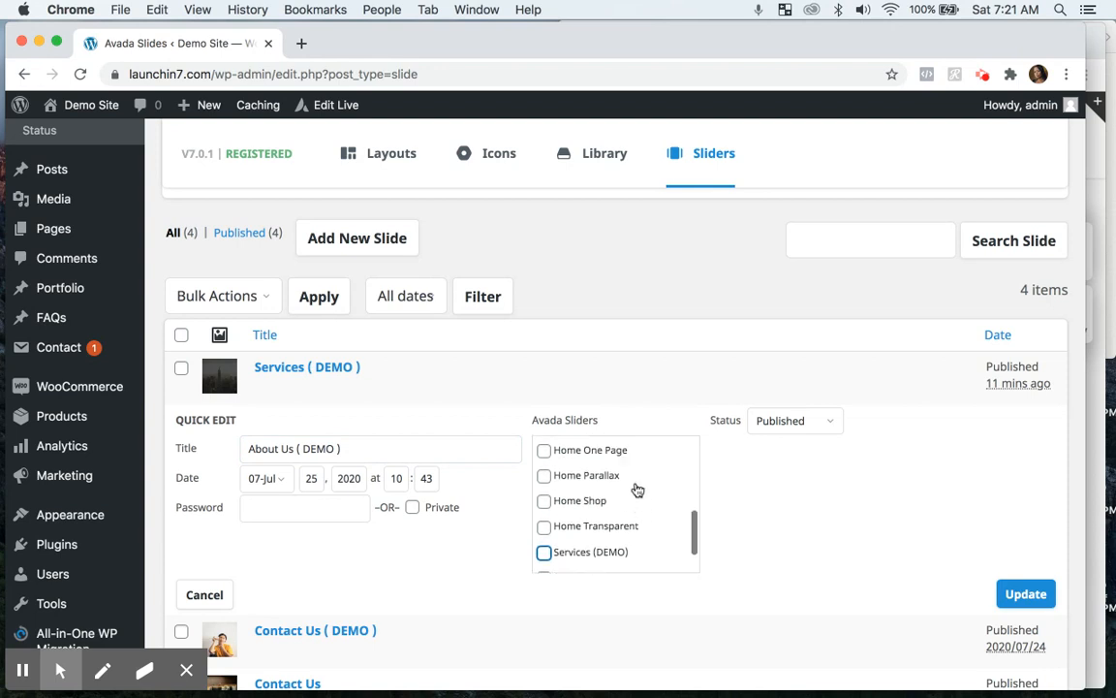
pyautogui.scroll(3, 637, 489)
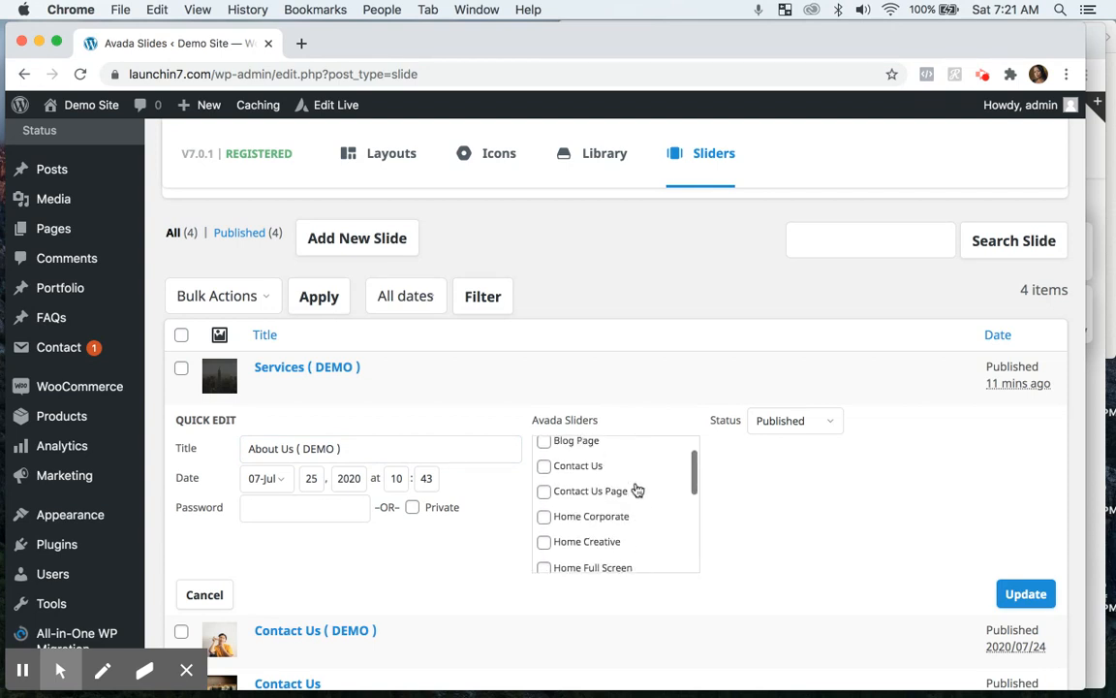
pyautogui.click(1029, 594)
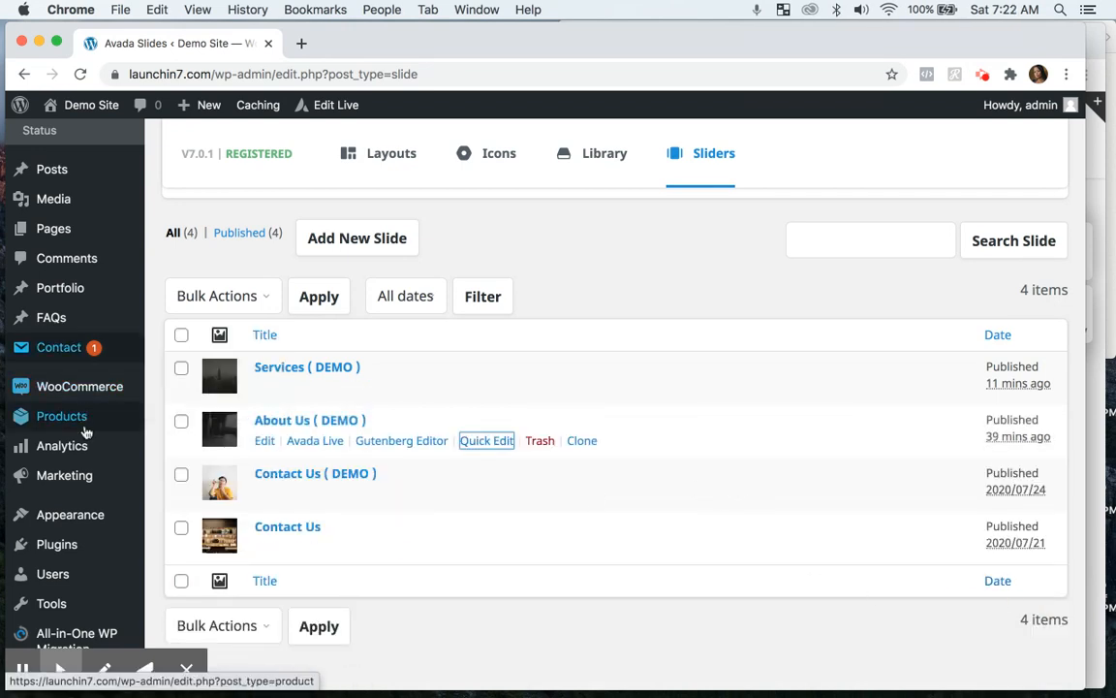
# Go to the site's list of pages and open the Services page for editing
pyautogui.scroll(1, 80, 468)
pyautogui.scroll(4, 78, 465)
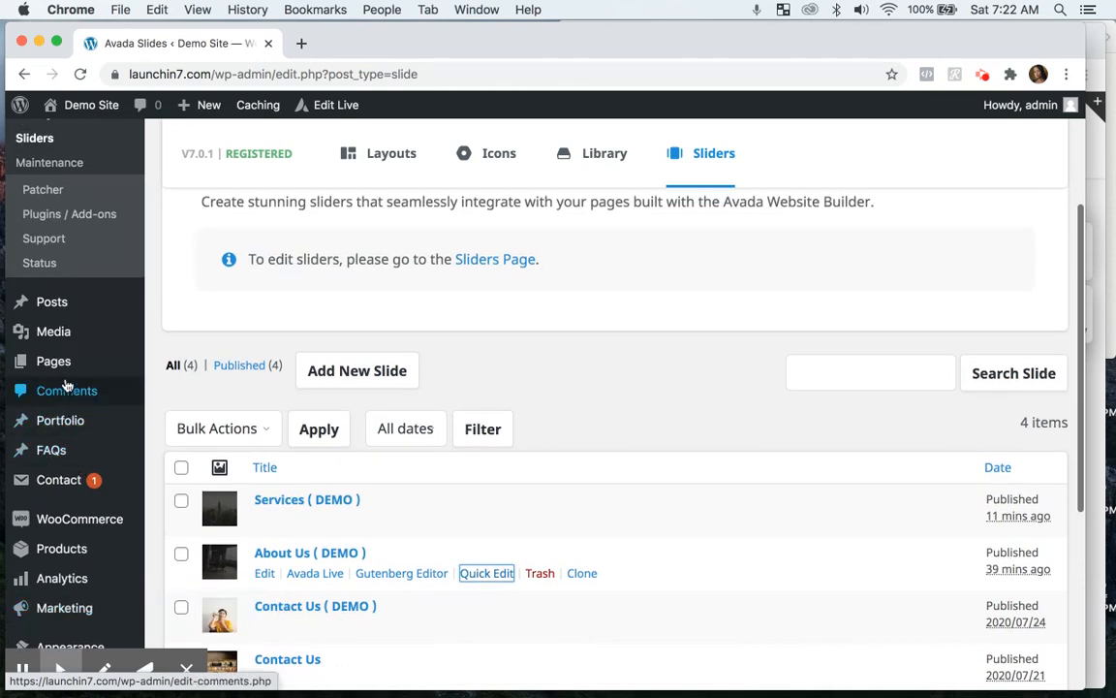
pyautogui.click(179, 365)
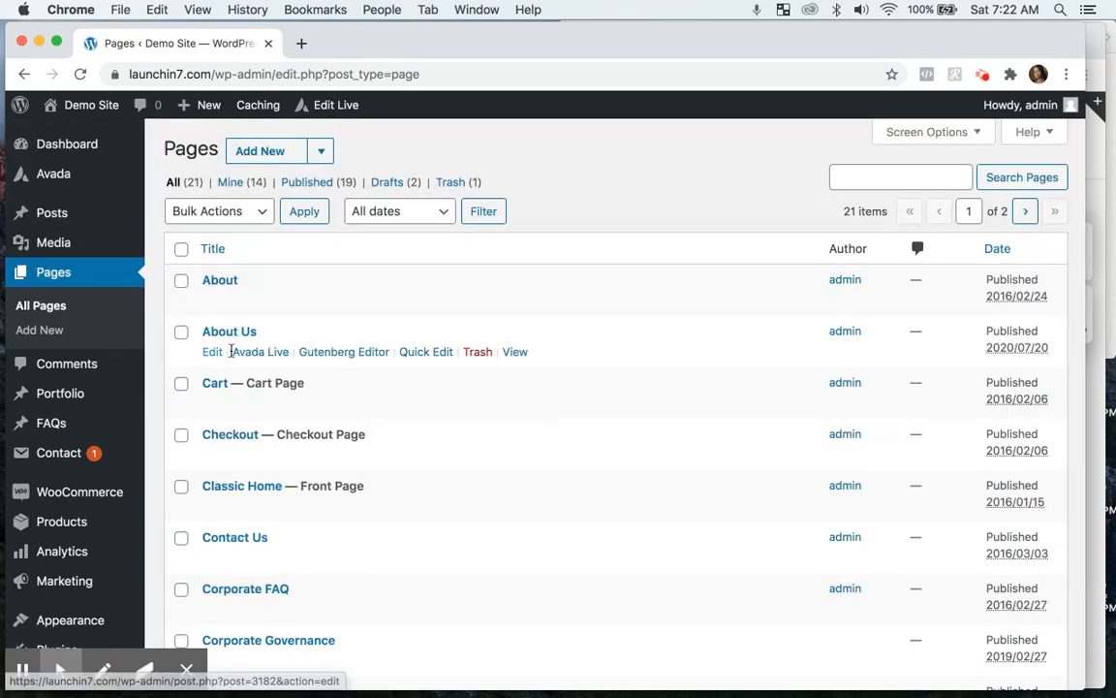
pyautogui.scroll(-1, 269, 518)
pyautogui.scroll(-10, 268, 519)
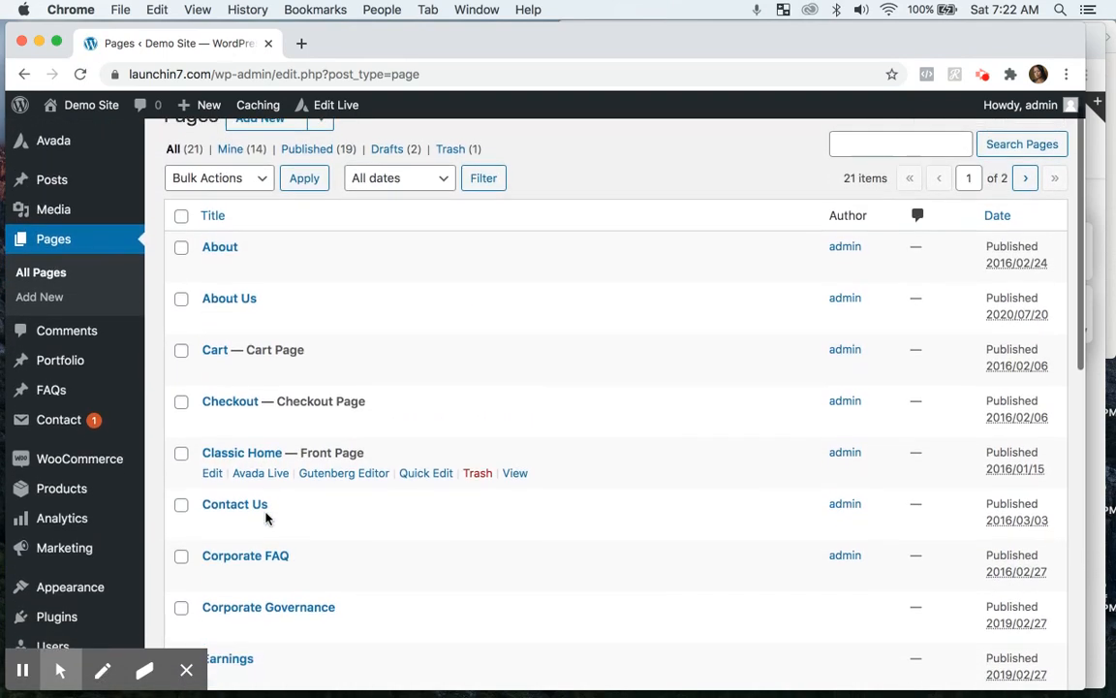
pyautogui.scroll(-3, 268, 518)
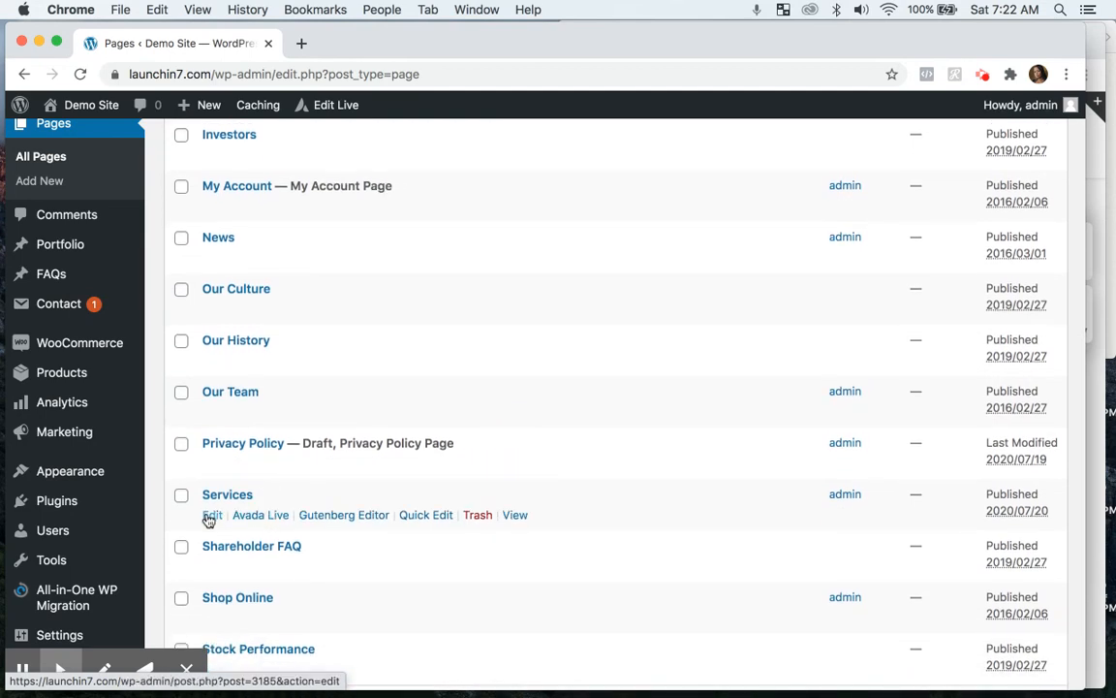
pyautogui.click(213, 515)
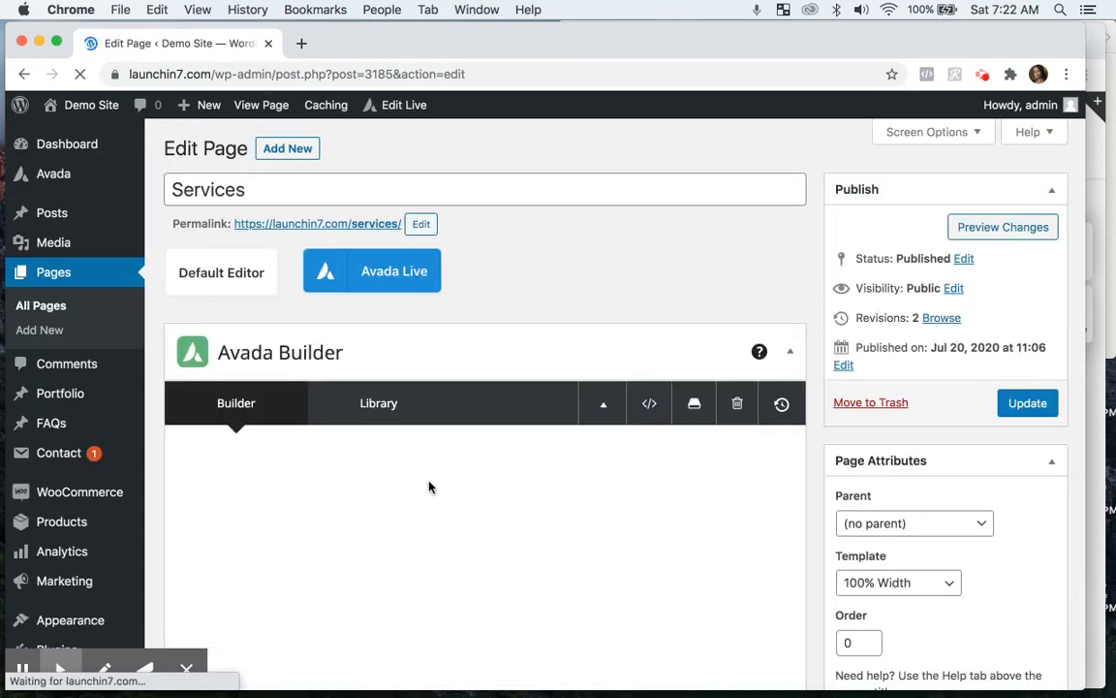
# Remove the assigned Avada slider from the Services page and update the page
pyautogui.scroll(-1, 430, 487)
pyautogui.scroll(-5, 430, 487)
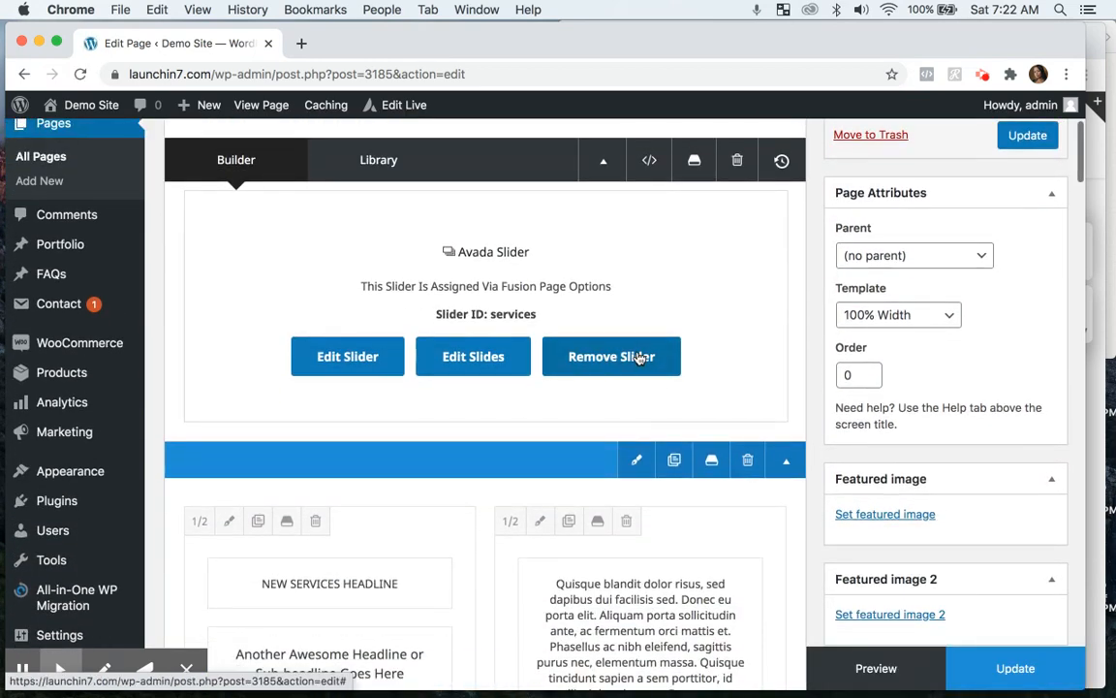
pyautogui.click(638, 356)
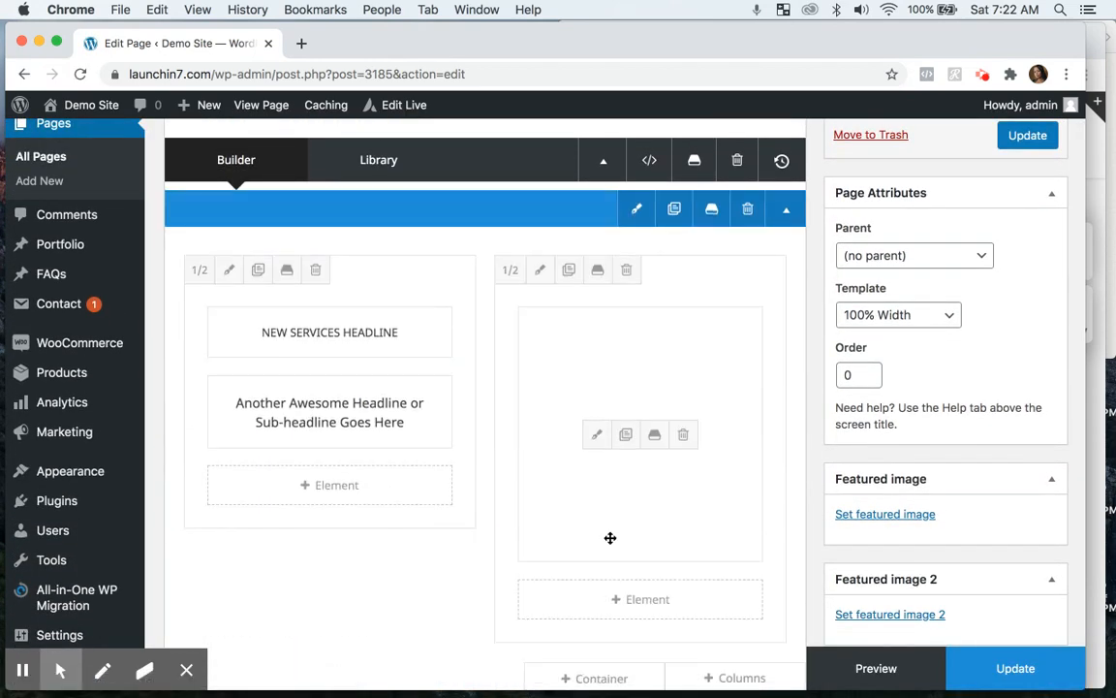
pyautogui.click(1004, 668)
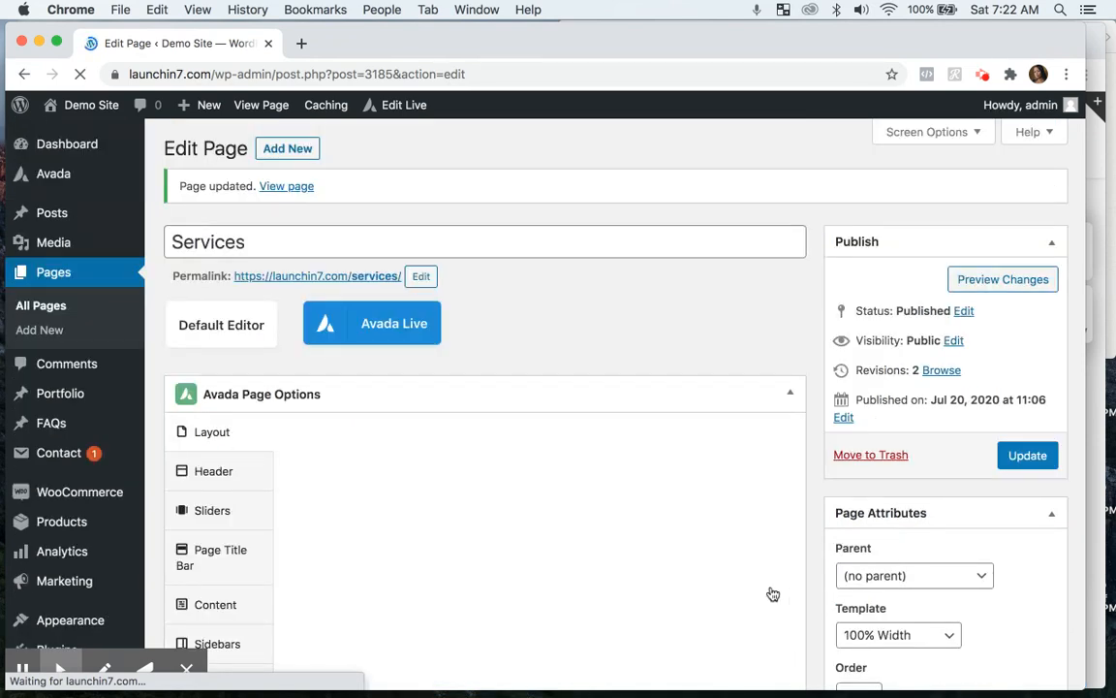
# Set the page's slider type to Avada Slider in its page options and select the Services (DEMO) (#105) slider
pyautogui.scroll(-7, 745, 573)
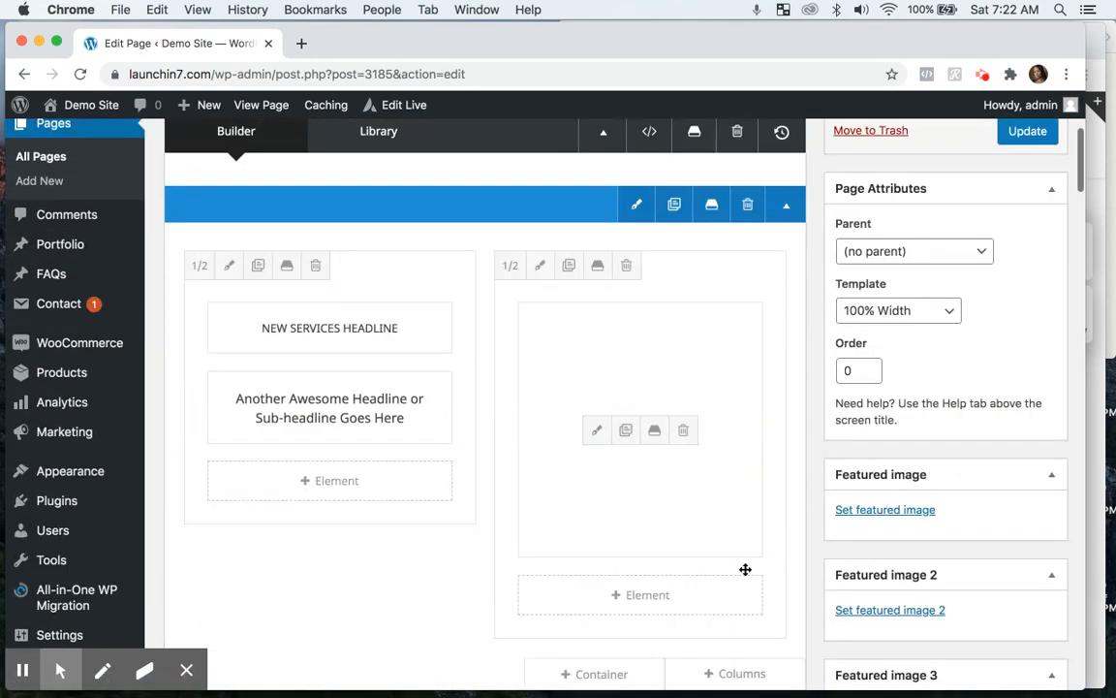
pyautogui.scroll(-20, 745, 569)
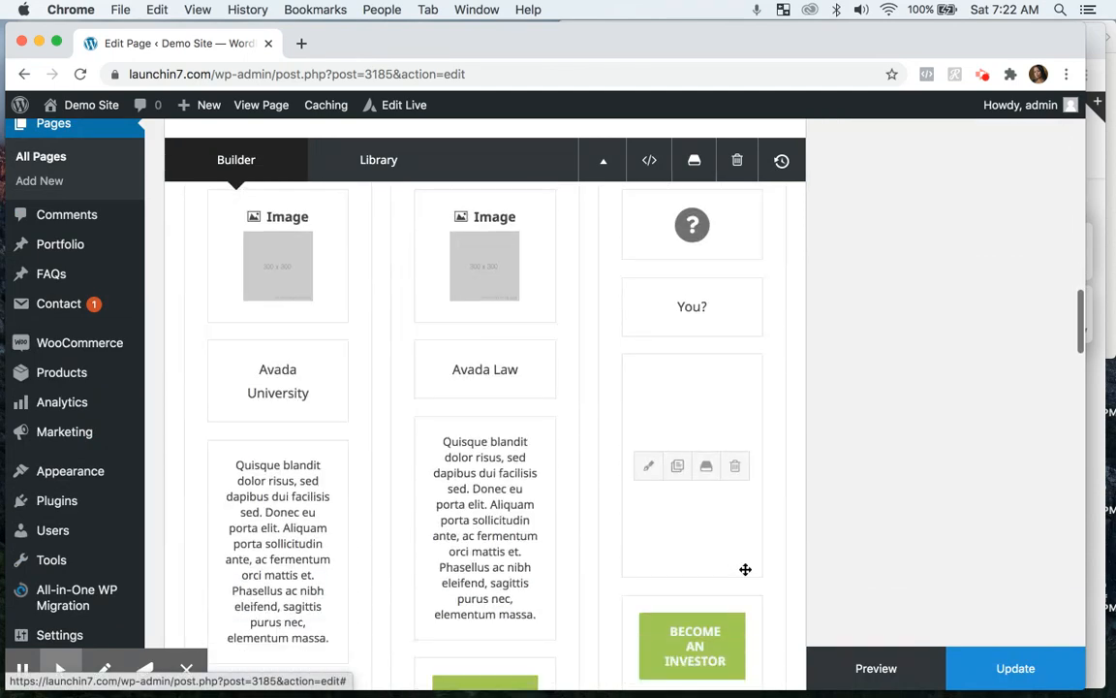
pyautogui.scroll(-20, 745, 569)
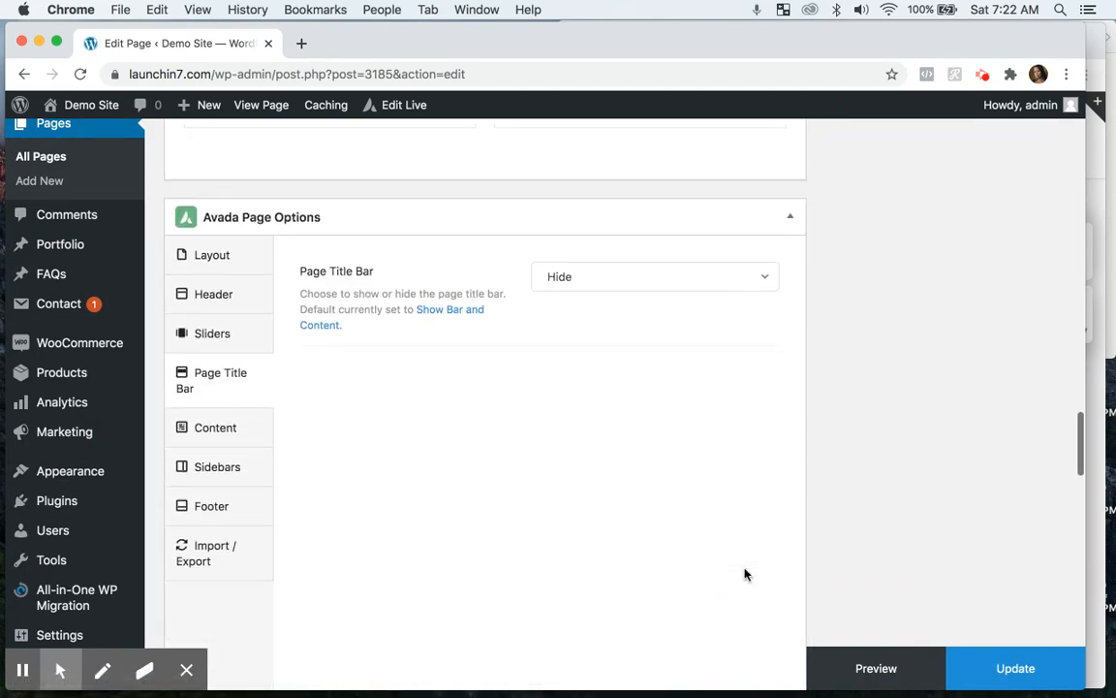
pyautogui.scroll(-2, 746, 574)
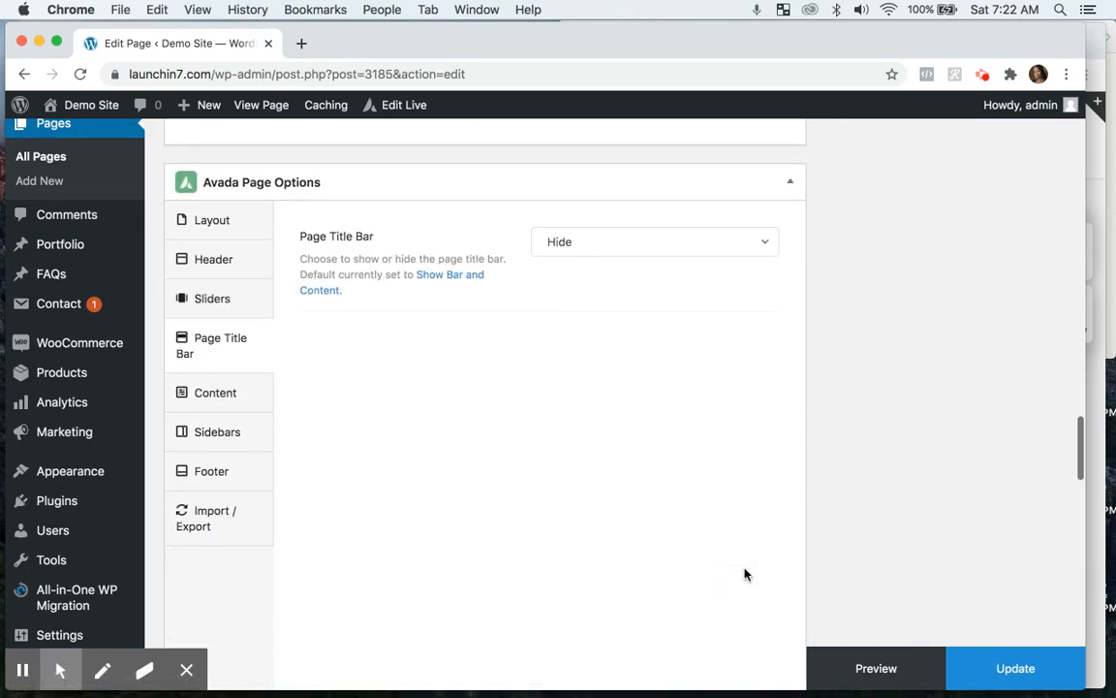
pyautogui.click(220, 299)
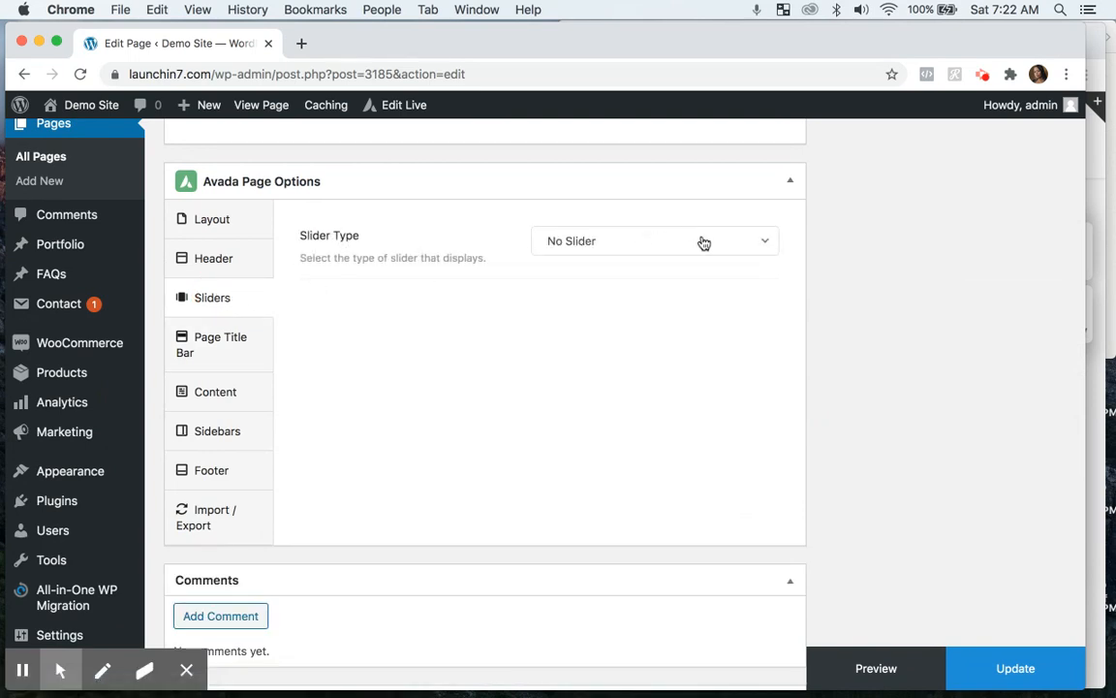
pyautogui.click(703, 243)
pyautogui.click(693, 306)
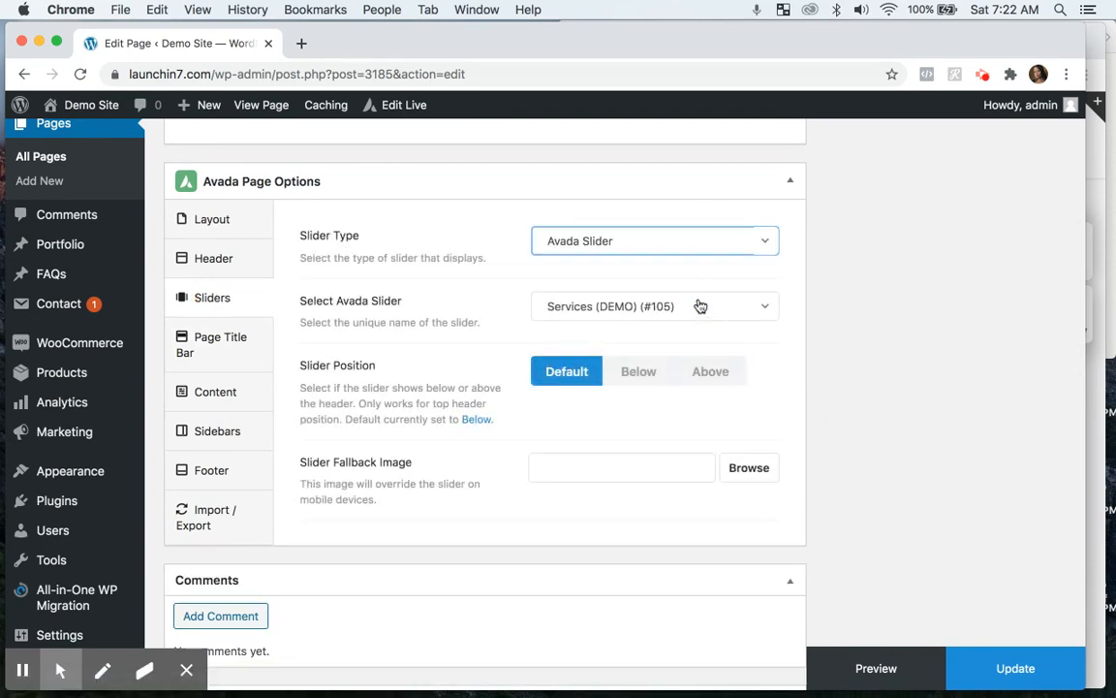
pyautogui.click(766, 308)
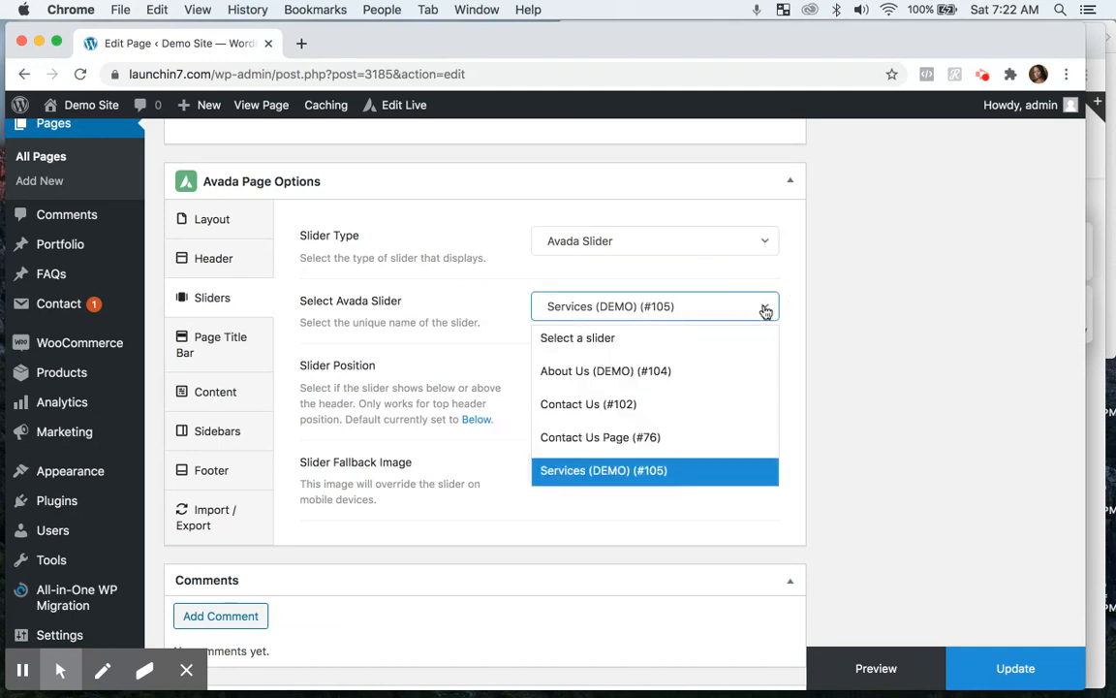
pyautogui.scroll(5, 766, 303)
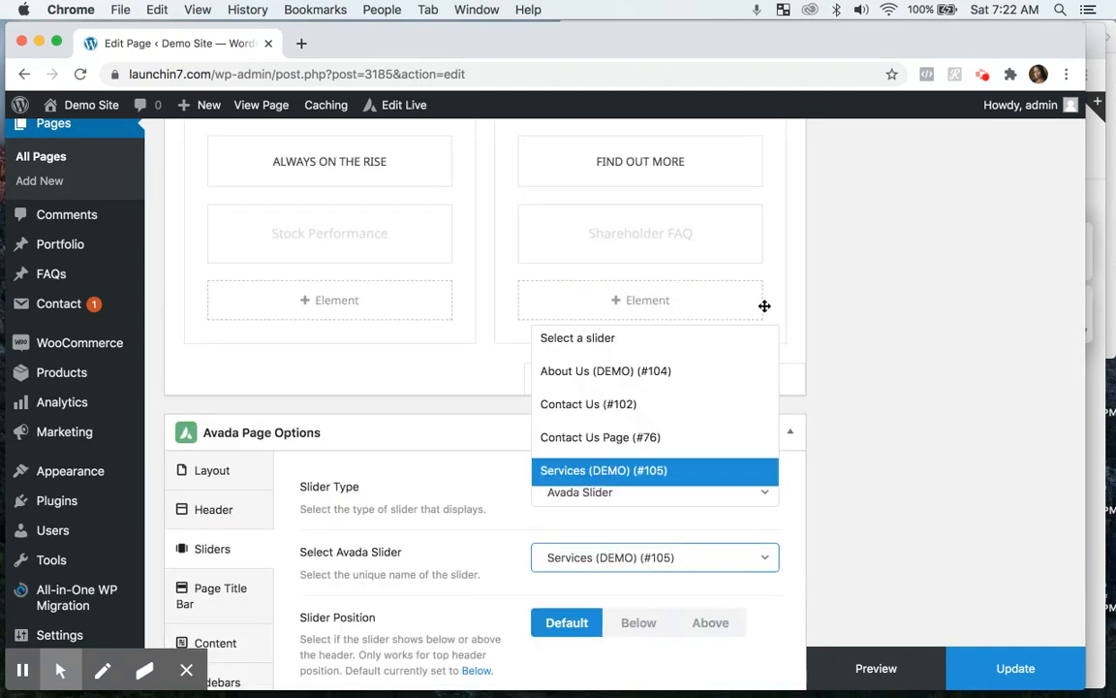
pyautogui.click(718, 469)
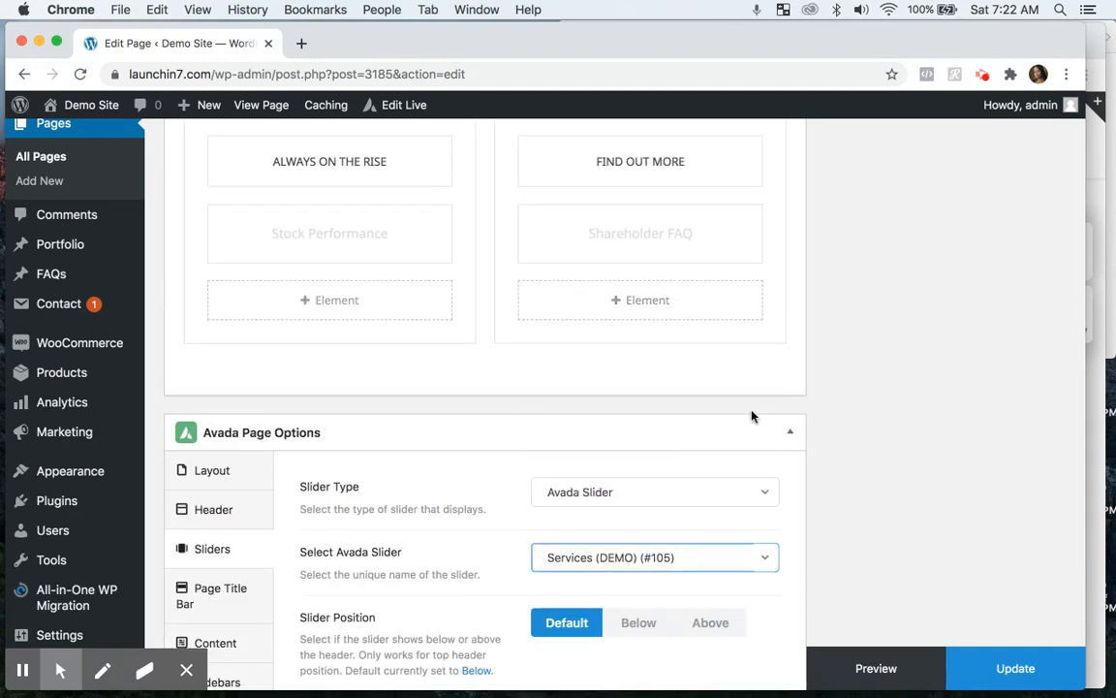
# Update the Services page with its assigned slider and view the published page
pyautogui.scroll(-8, 751, 417)
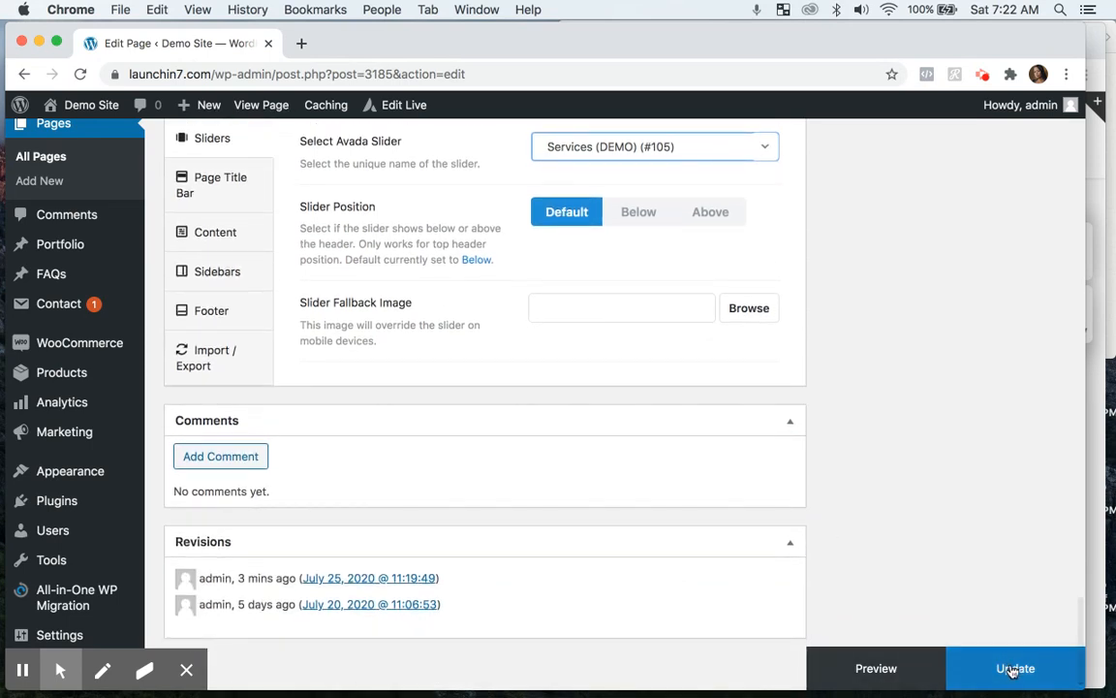
pyautogui.click(1013, 668)
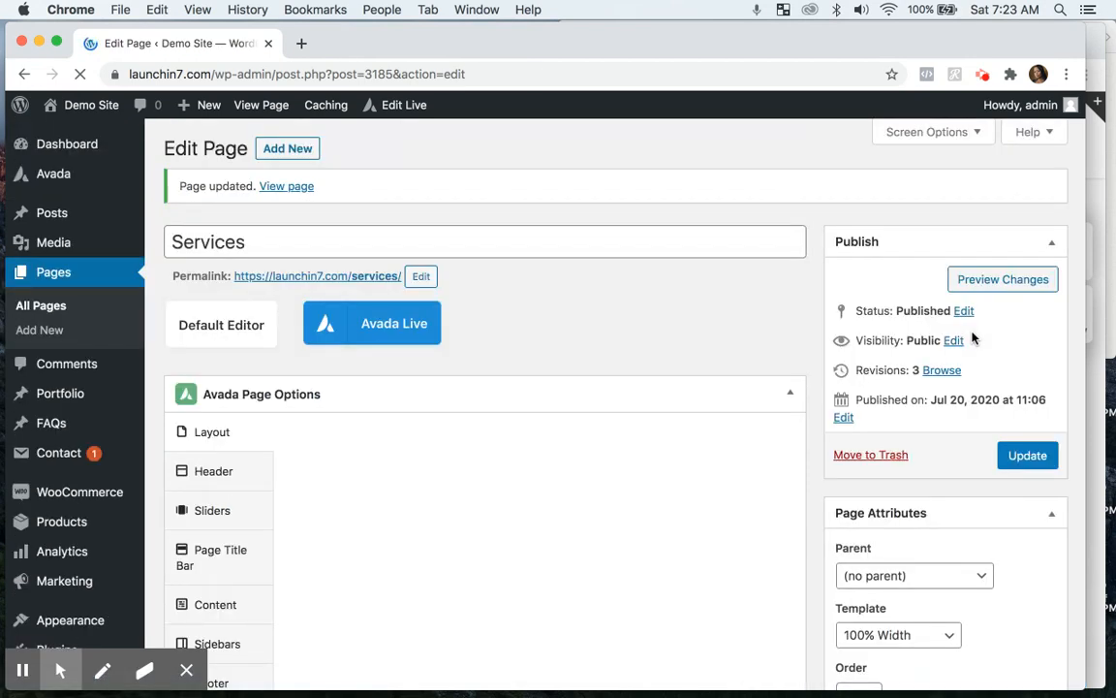
pyautogui.click(301, 191)
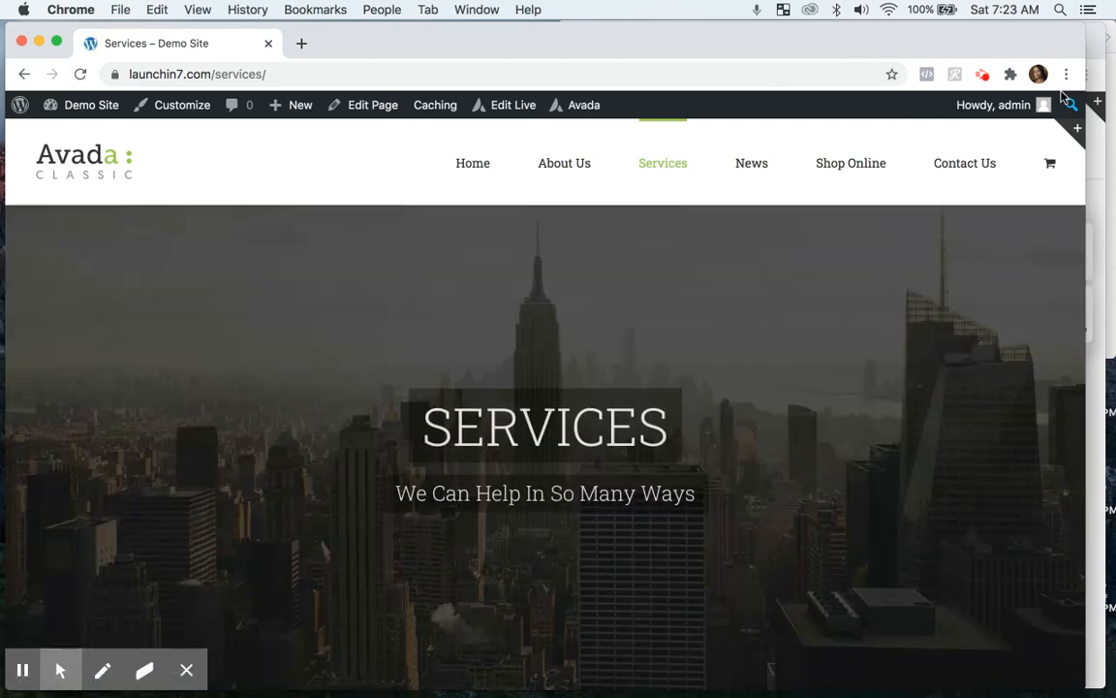
# Examine the published Services page from its header slider through the headline text and investor columns down to the footer
pyautogui.scroll(-5, 1065, 382)
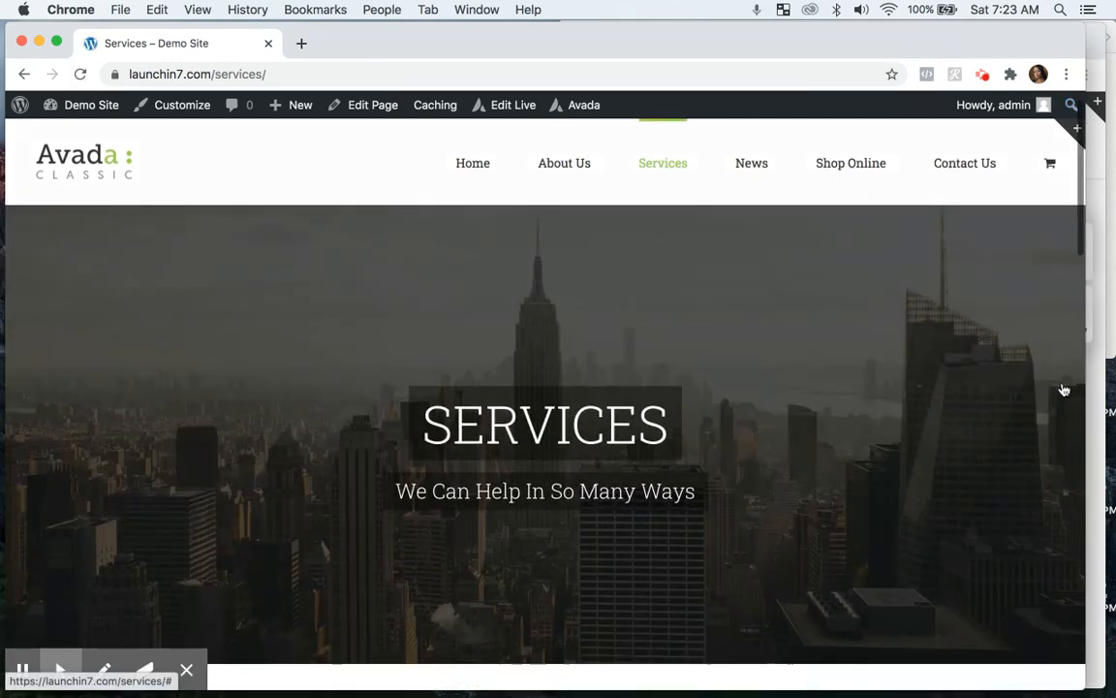
pyautogui.scroll(-10, 1064, 390)
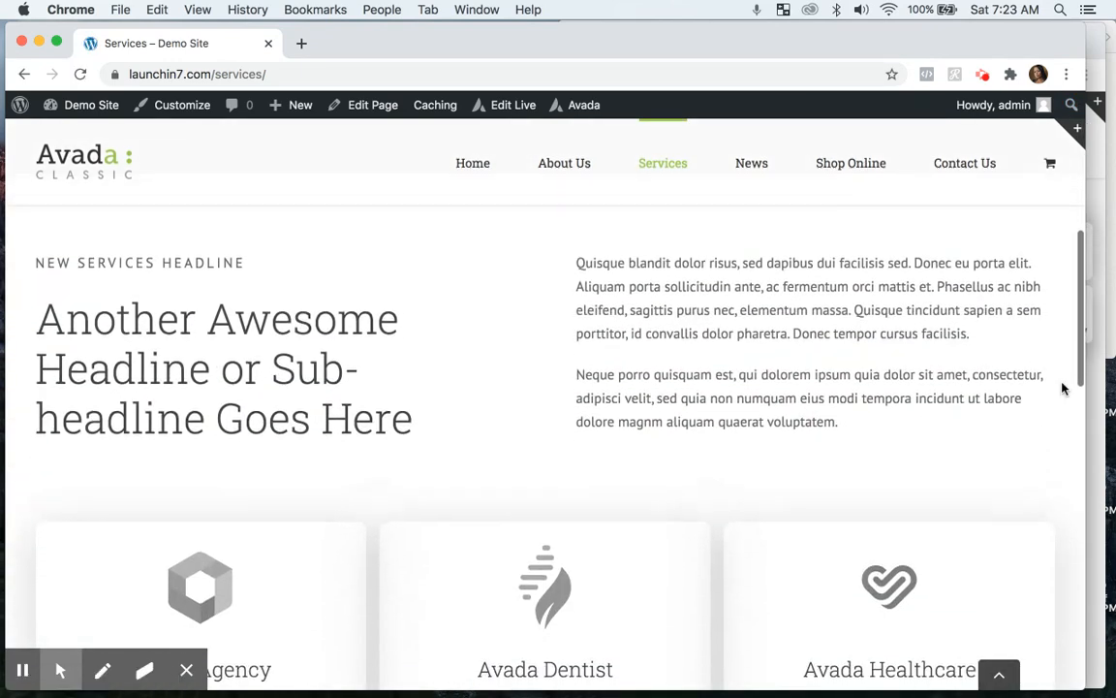
pyautogui.scroll(-8, 1063, 389)
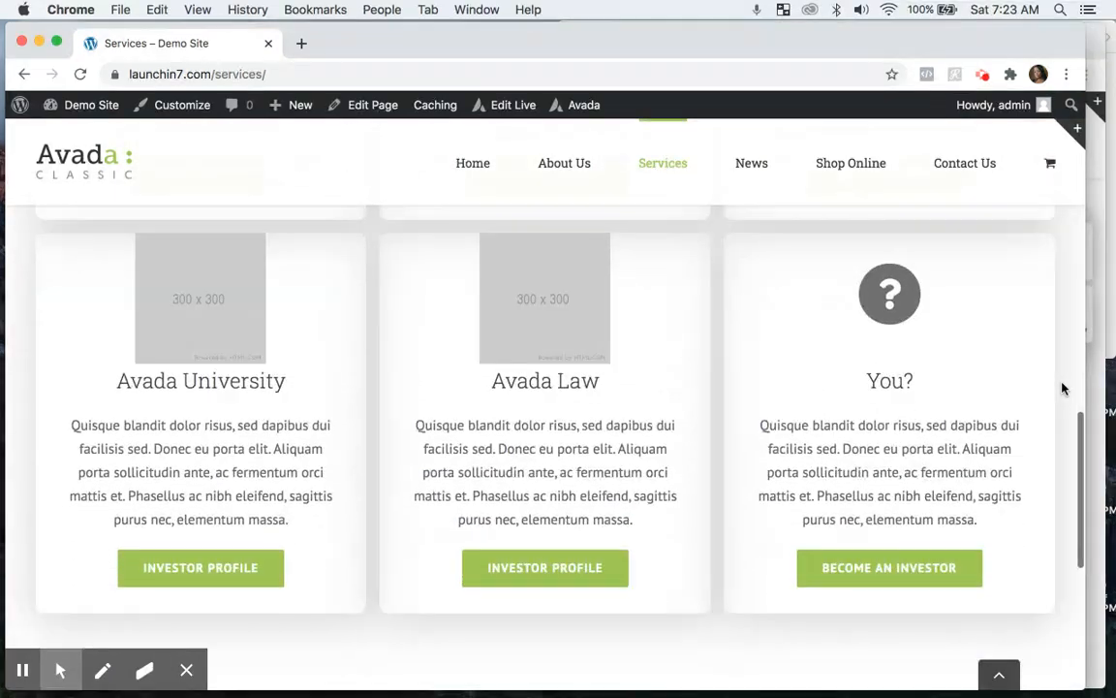
pyautogui.scroll(-3, 1063, 389)
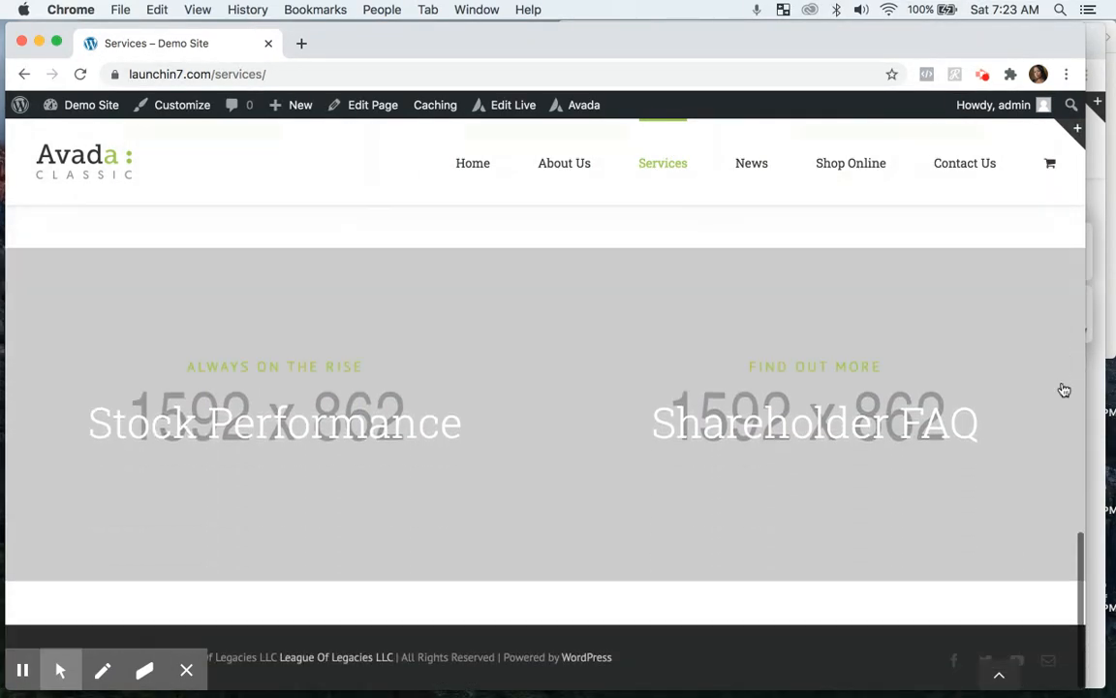
pyautogui.scroll(6, 1063, 389)
pyautogui.scroll(10, 1063, 389)
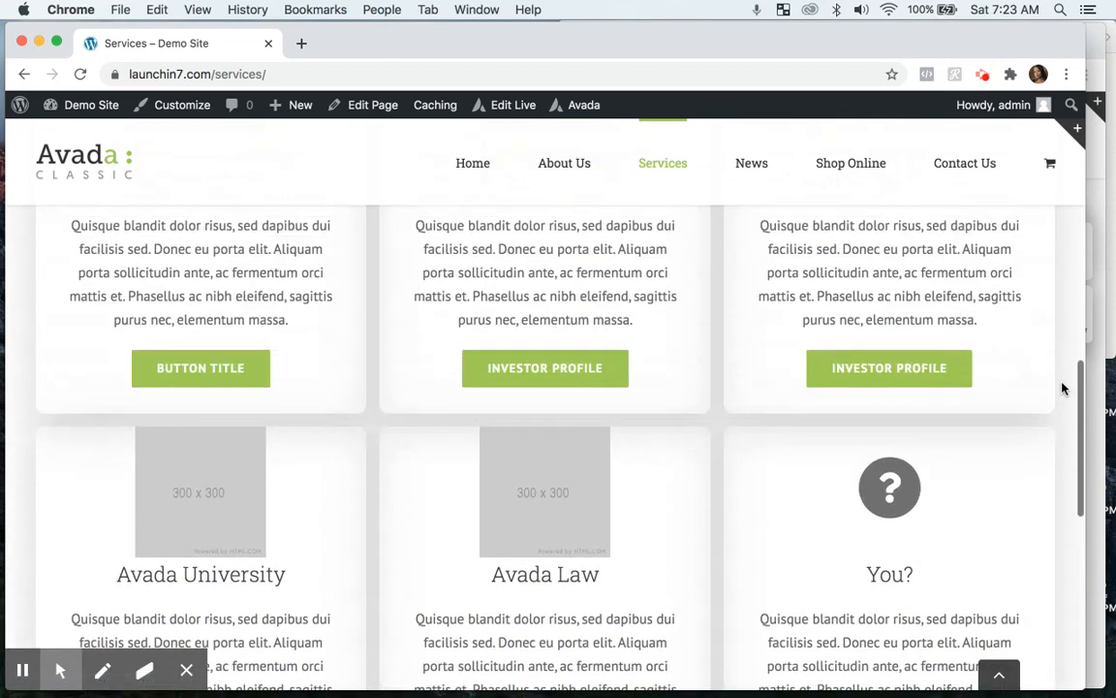
pyautogui.scroll(5, 1063, 388)
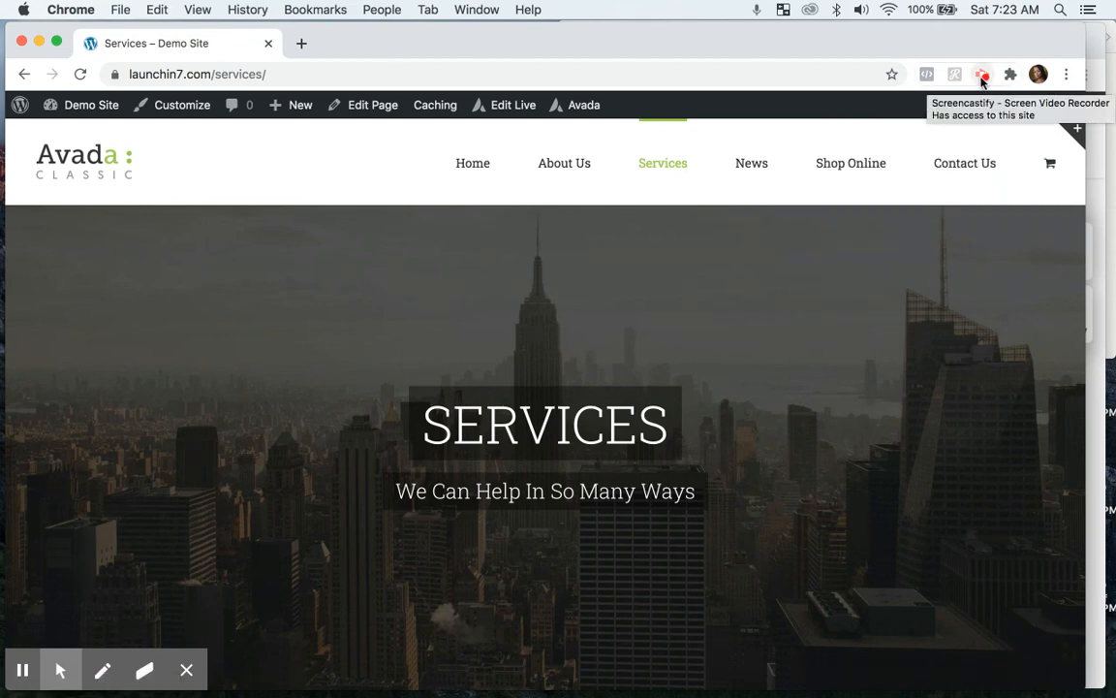
pyautogui.click(982, 78)
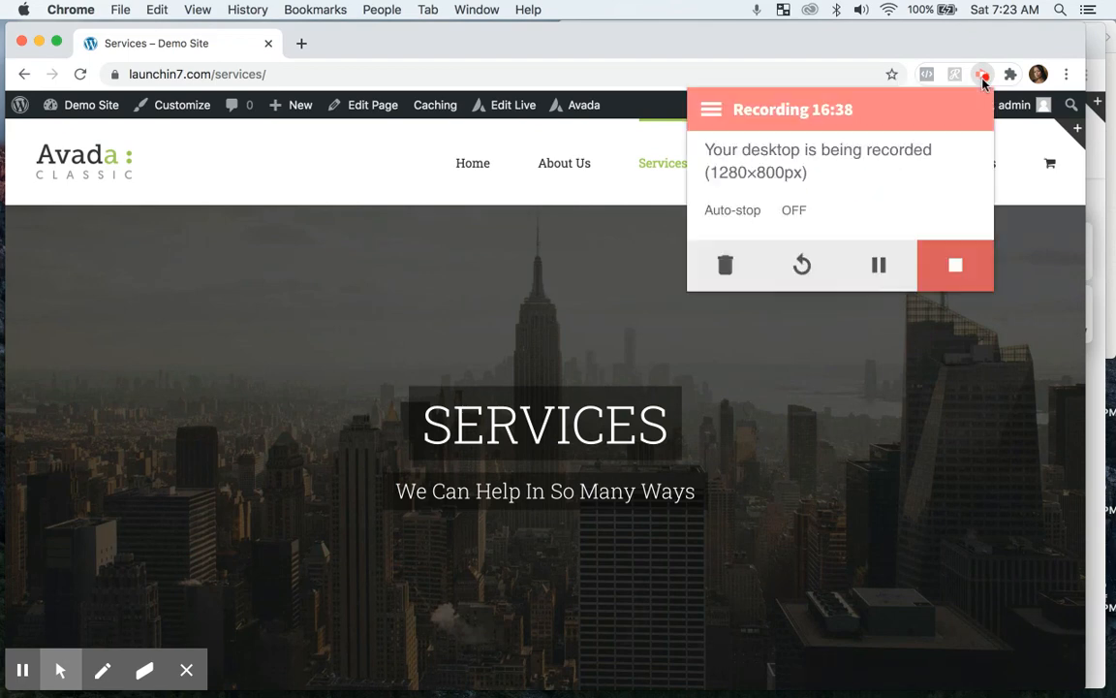